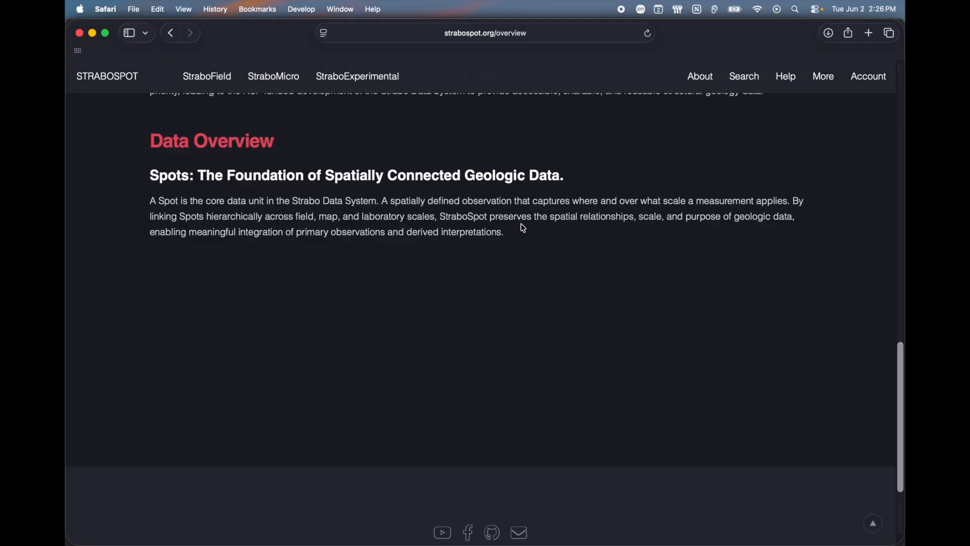
Highlight the phrases 'where and over what scale' and 'measurement' in the micrograph description
{"action": "left_click_drag", "start_coordinate": [573, 207], "coordinate": [686, 203]}
{"action": "left_click", "coordinate": [724, 233]}
{"action": "left_click_drag", "start_coordinate": [697, 202], "coordinate": [753, 201]}
{"action": "left_click", "coordinate": [774, 204]}
Scroll up to the Micrograph Details heading, then select the Interesting Inclusion point spot
{"action": "scroll", "coordinate": [565, 245], "scroll_direction": "up", "scroll_amount": 7}
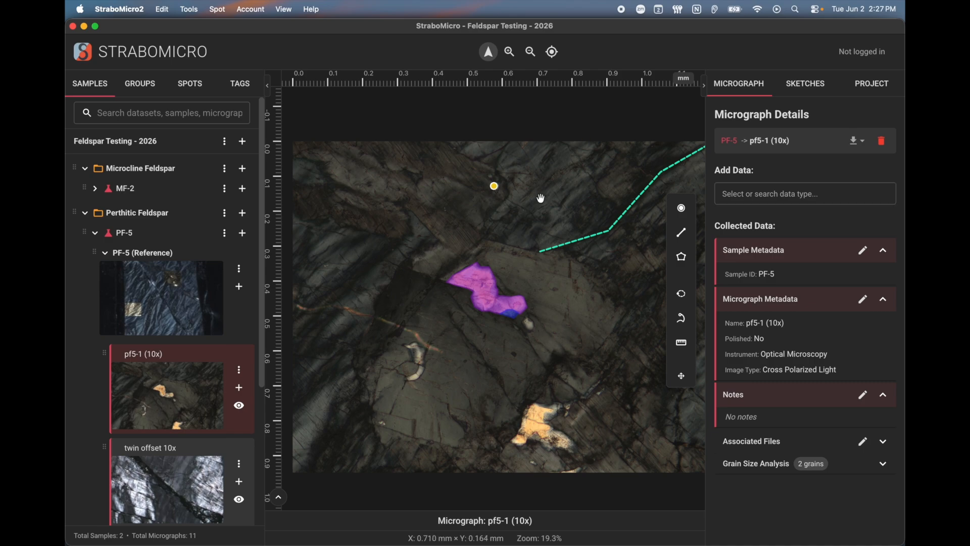
{"action": "left_click_drag", "start_coordinate": [715, 116], "coordinate": [812, 116]}
{"action": "left_click", "coordinate": [816, 117]}
{"action": "left_click", "coordinate": [494, 186]}
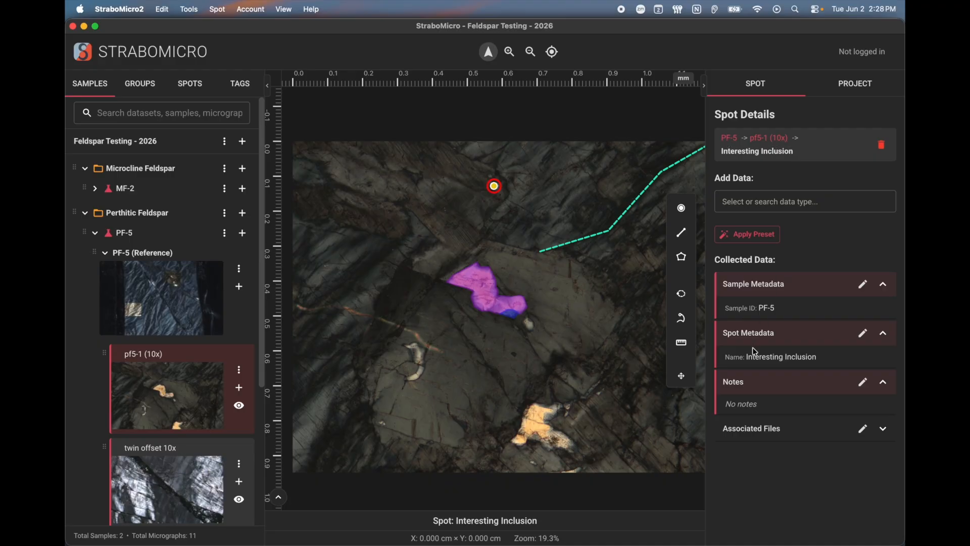
Collapse the Sample Metadata and Spot Notes sections and browse the Add Data list
{"action": "left_click", "coordinate": [773, 334]}
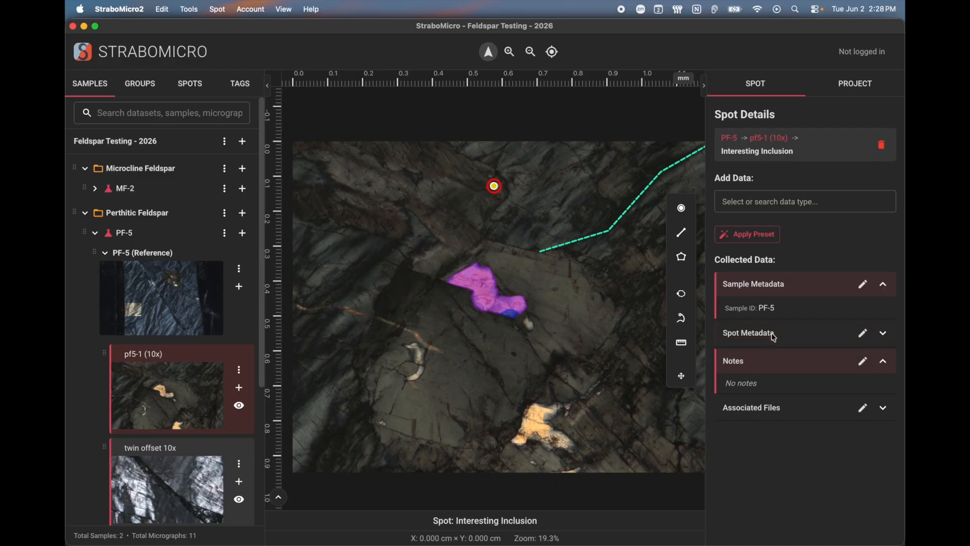
{"action": "left_click", "coordinate": [774, 328]}
{"action": "left_click", "coordinate": [777, 280]}
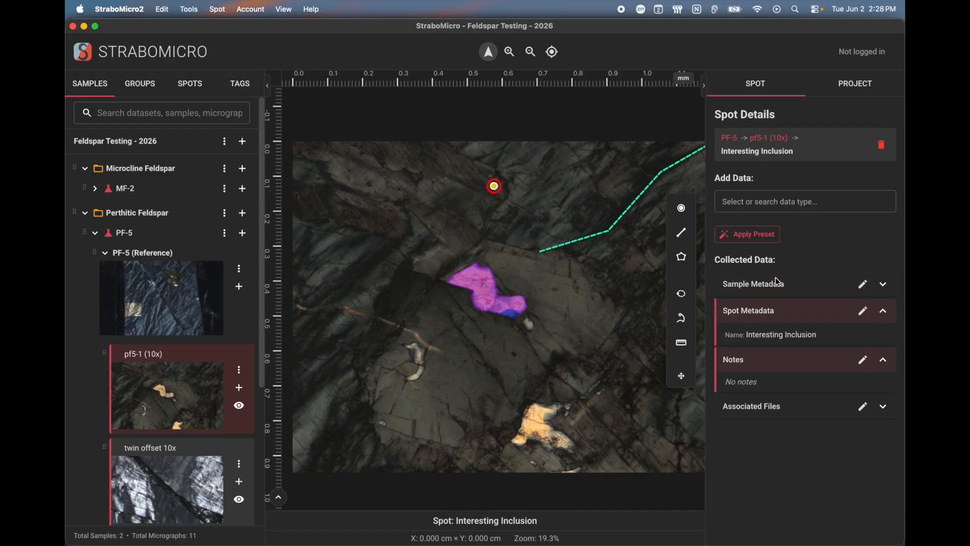
{"action": "left_click", "coordinate": [764, 364]}
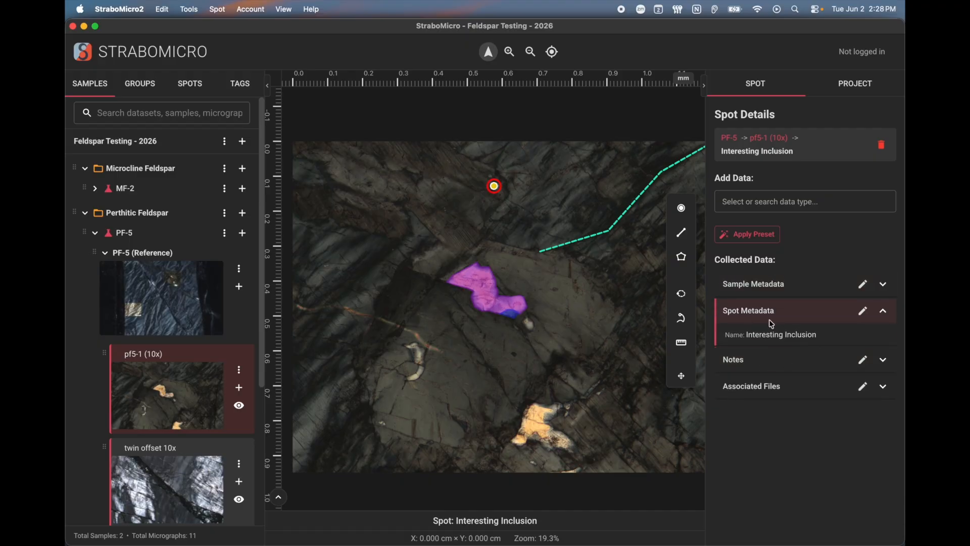
{"action": "left_click", "coordinate": [799, 206]}
{"action": "scroll", "coordinate": [784, 243], "scroll_direction": "down", "scroll_amount": 3}
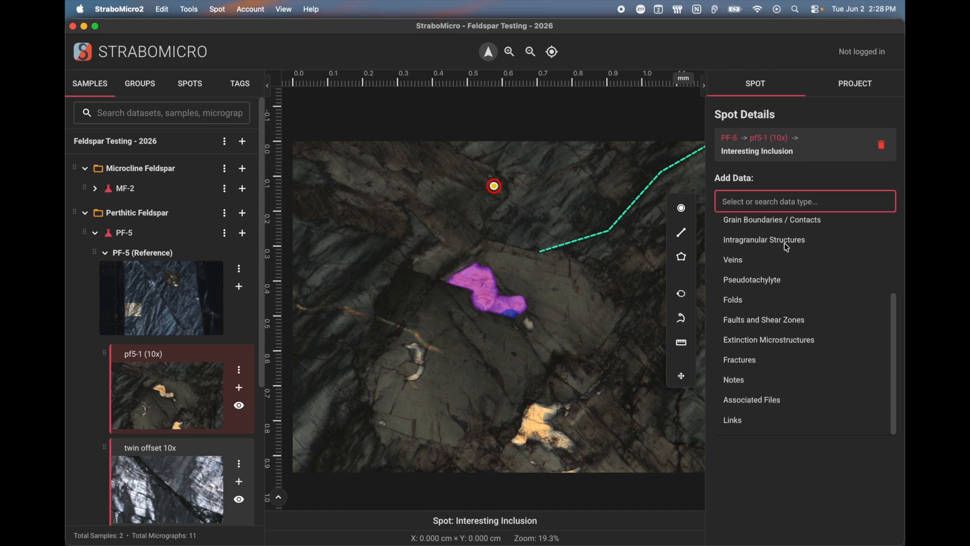
{"action": "scroll", "coordinate": [784, 243], "scroll_direction": "up", "scroll_amount": 3}
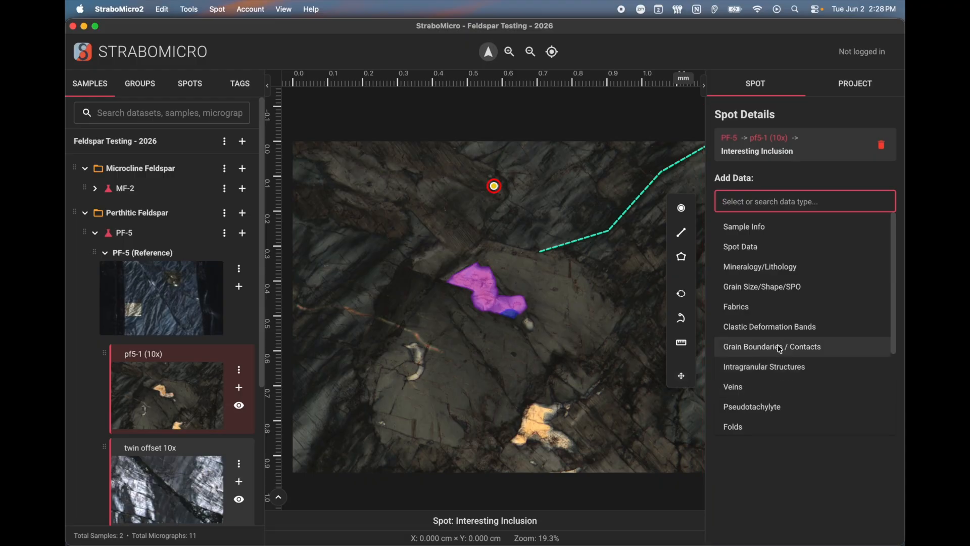
Add Feldspar at 100% as the spot's Mineralogy/Lithology data and save it
{"action": "left_click", "coordinate": [769, 272]}
{"action": "left_click", "coordinate": [529, 237]}
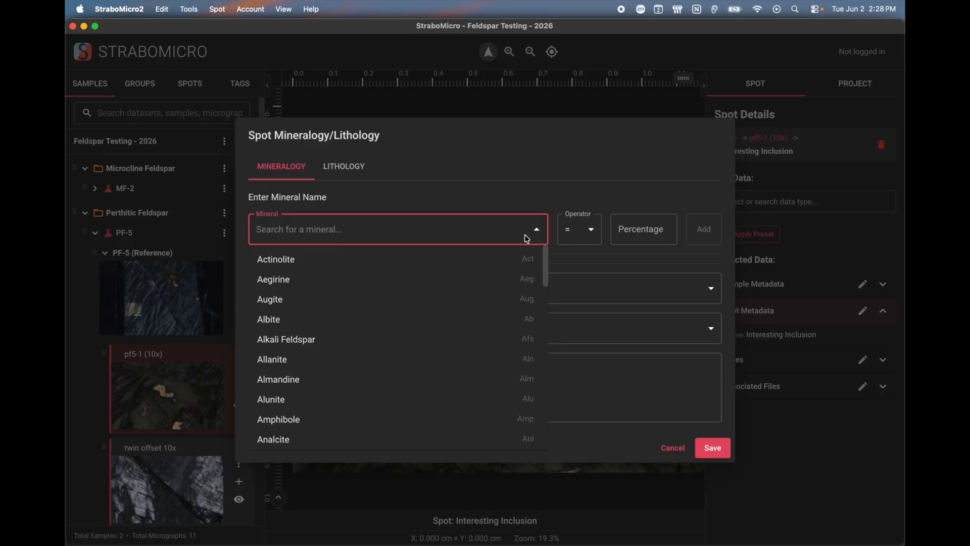
{"action": "type", "text": "feld"}
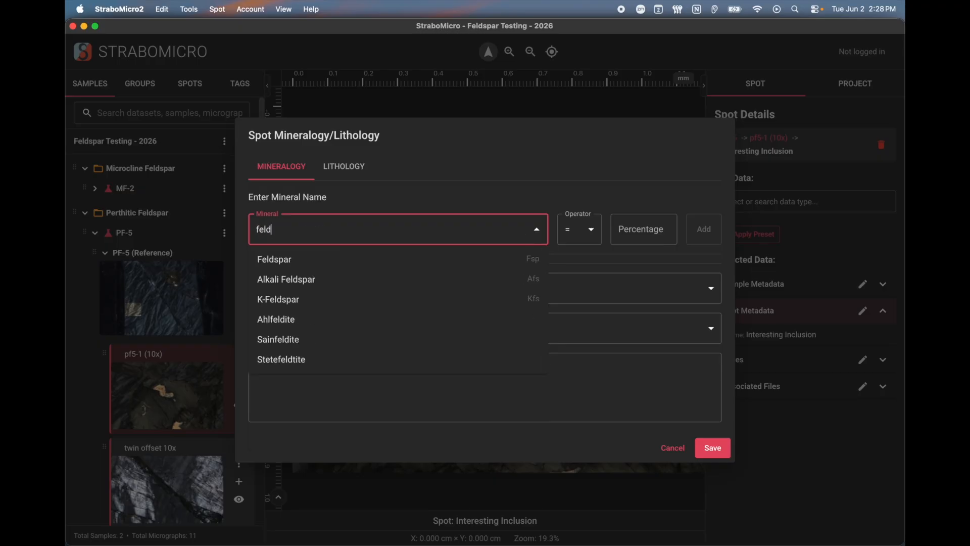
{"action": "left_click", "coordinate": [342, 261]}
{"action": "left_click", "coordinate": [645, 233]}
{"action": "type", "text": "100"}
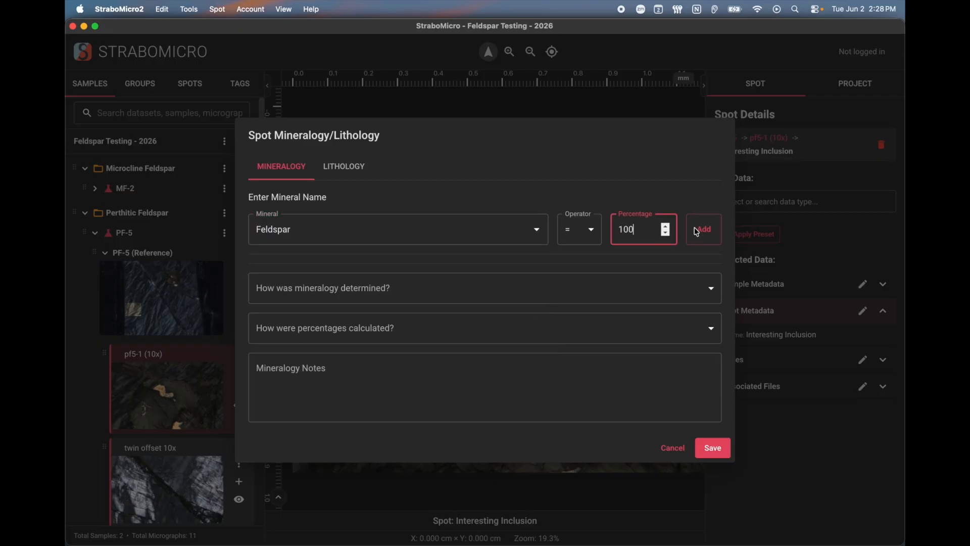
{"action": "left_click", "coordinate": [697, 232]}
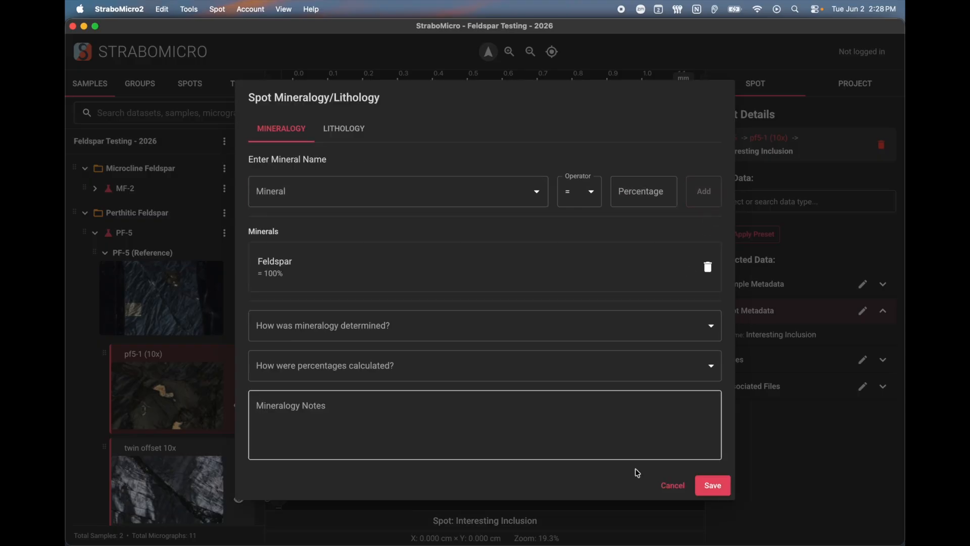
{"action": "left_click", "coordinate": [713, 486]}
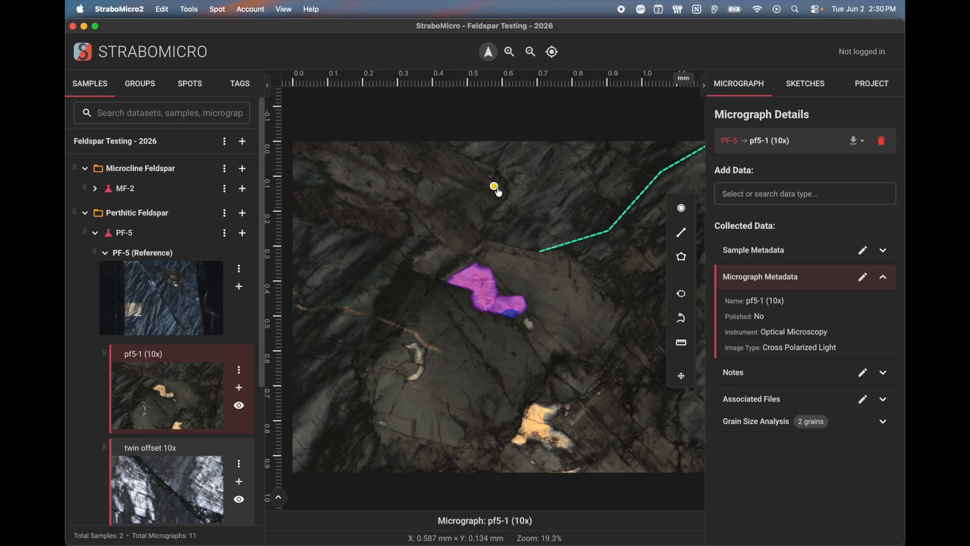
Use the Point Spot tool to place a new point near the top centre of pf5-1
{"action": "left_click", "coordinate": [574, 246]}
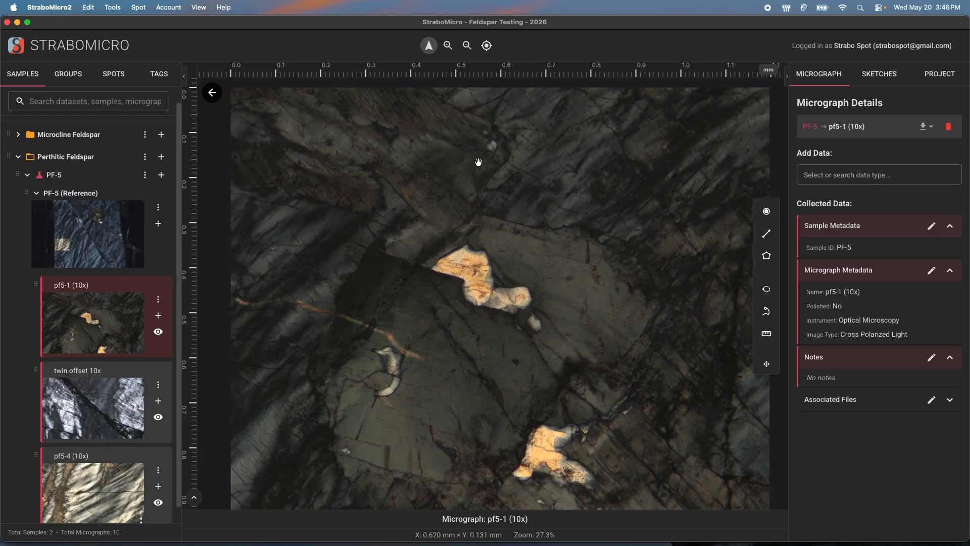
{"action": "left_click", "coordinate": [767, 212]}
{"action": "left_click", "coordinate": [490, 146]}
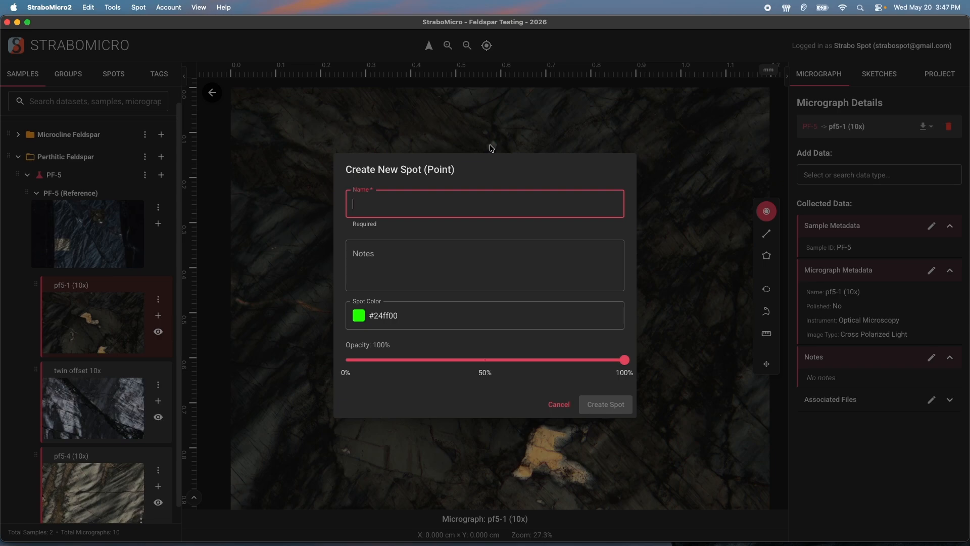
Name the point spot 'Interesting Inclusion', colour it #eecc17 at 50% opacity, and create it
{"action": "type", "text": "Interesting Inclusion"}
{"action": "left_click", "coordinate": [480, 278]}
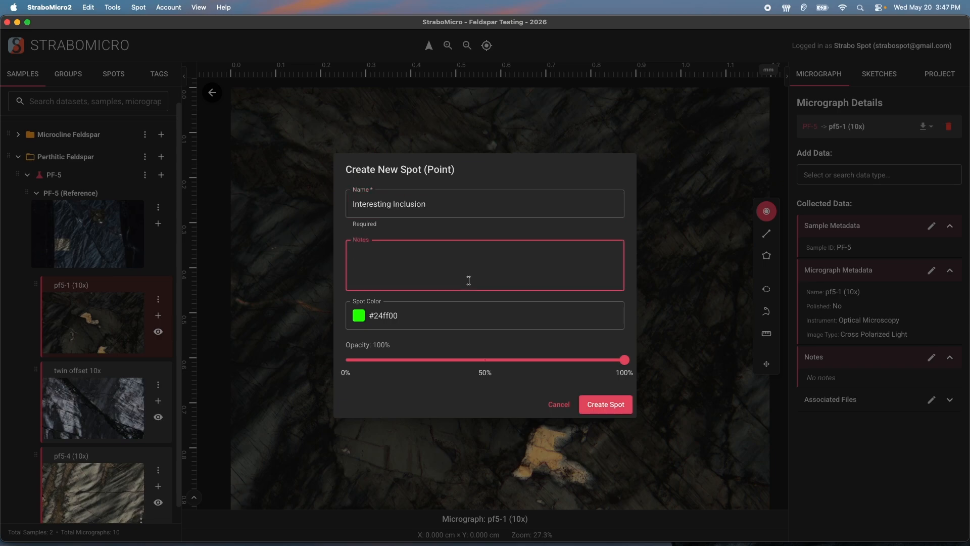
{"action": "left_click", "coordinate": [372, 314]}
{"action": "left_click", "coordinate": [360, 319]}
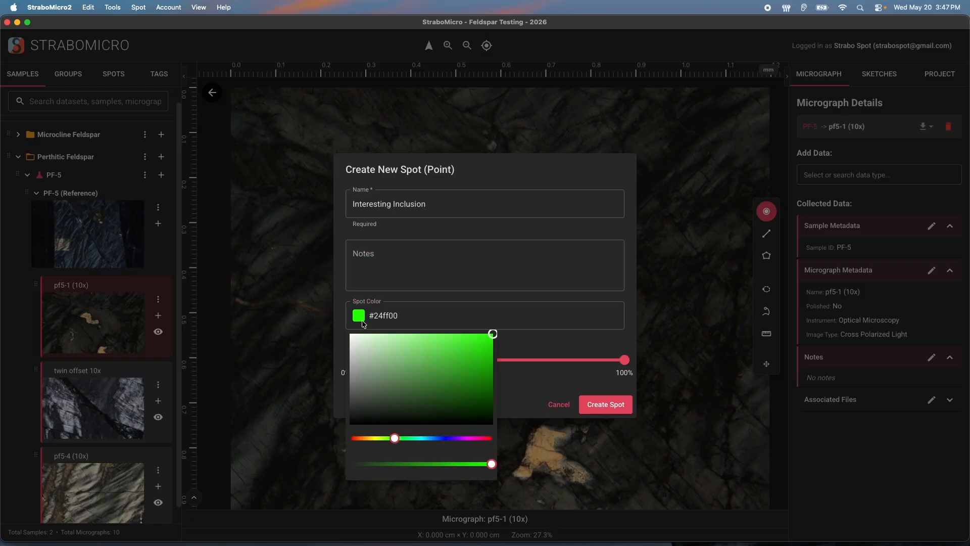
{"action": "left_click_drag", "start_coordinate": [395, 439], "coordinate": [371, 439]}
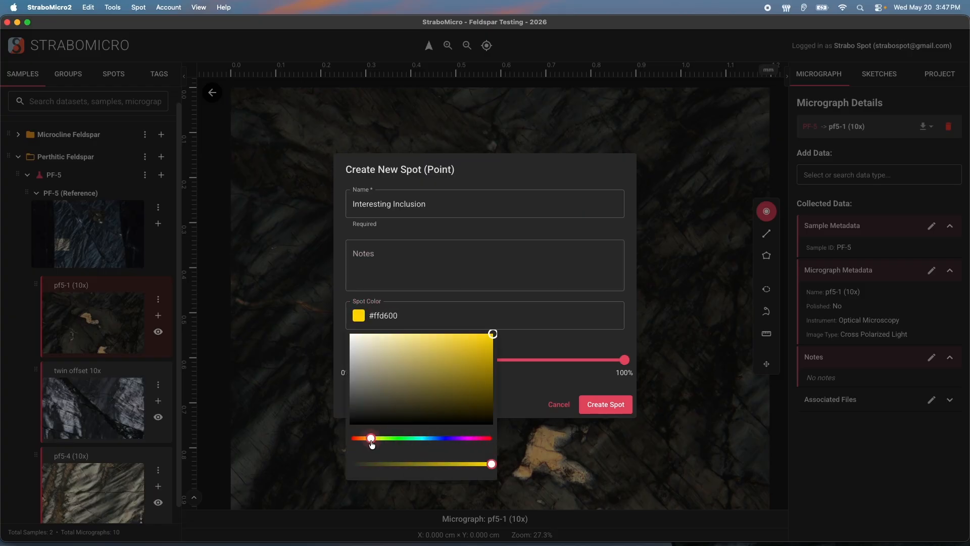
{"action": "mouse_move", "coordinate": [493, 334]}
{"action": "left_mouse_down"}
{"action": "mouse_move", "coordinate": [392, 369]}
{"action": "mouse_move", "coordinate": [478, 339]}
{"action": "left_mouse_up"}
{"action": "left_click", "coordinate": [449, 320]}
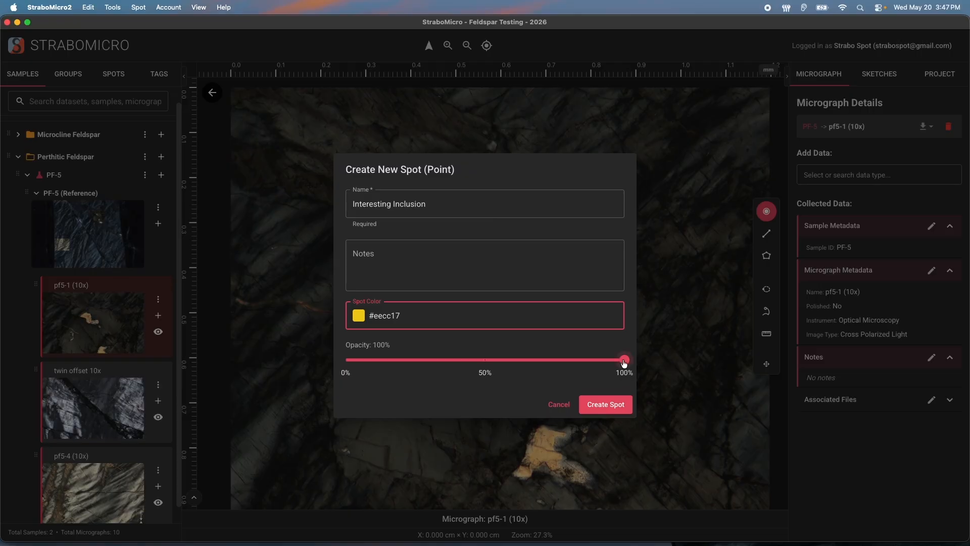
{"action": "left_click_drag", "start_coordinate": [625, 362], "coordinate": [487, 360]}
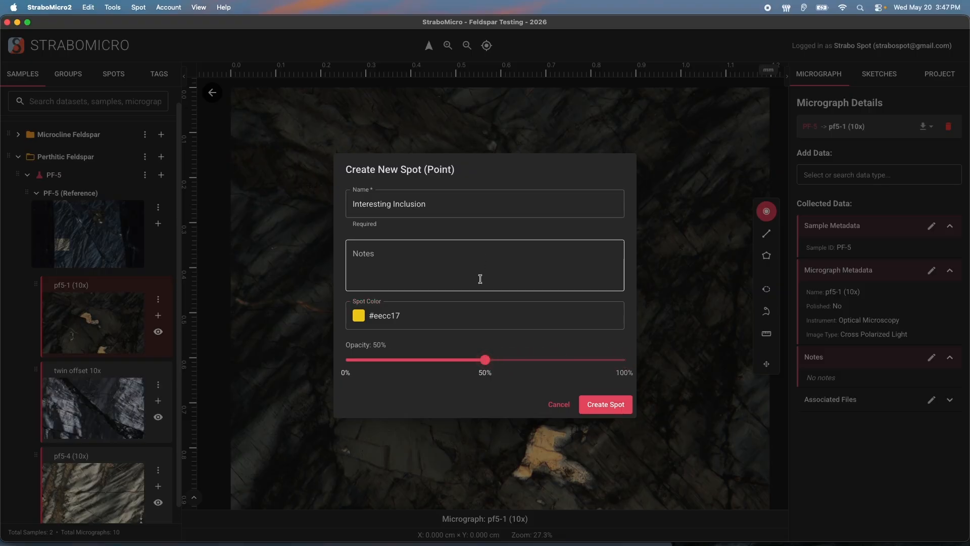
{"action": "left_click", "coordinate": [604, 407]}
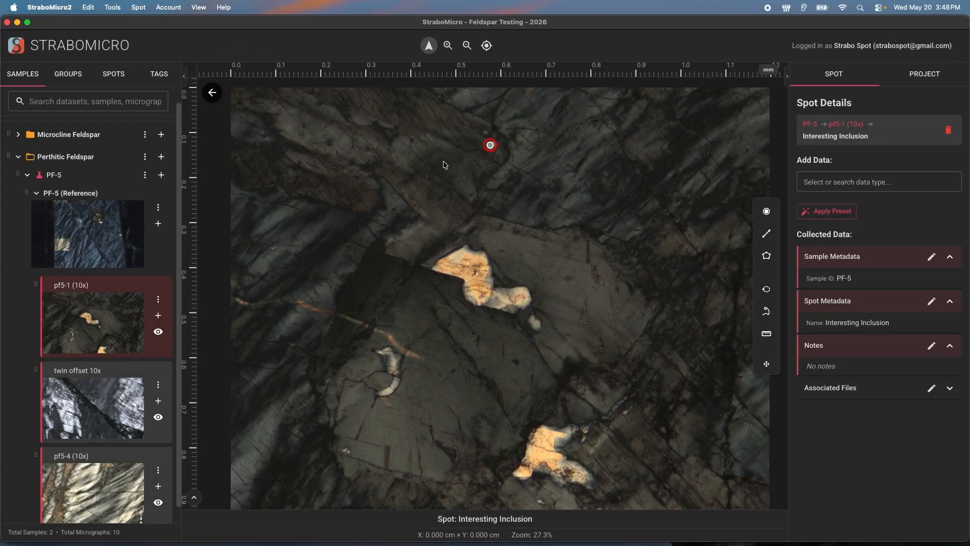
Switch to View Spots by Spot Color and deselect the spot so it shows yellow
{"action": "left_click", "coordinate": [535, 155]}
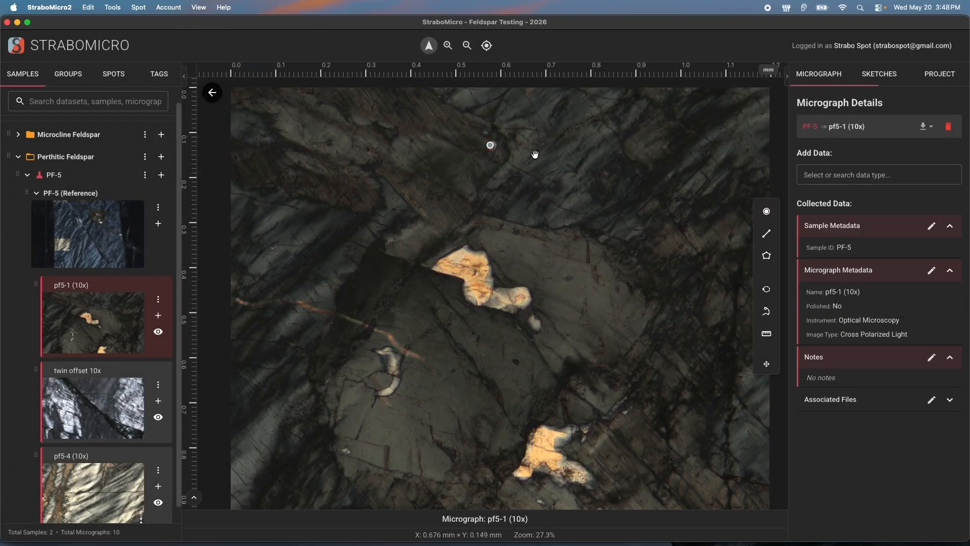
{"action": "left_click", "coordinate": [491, 147]}
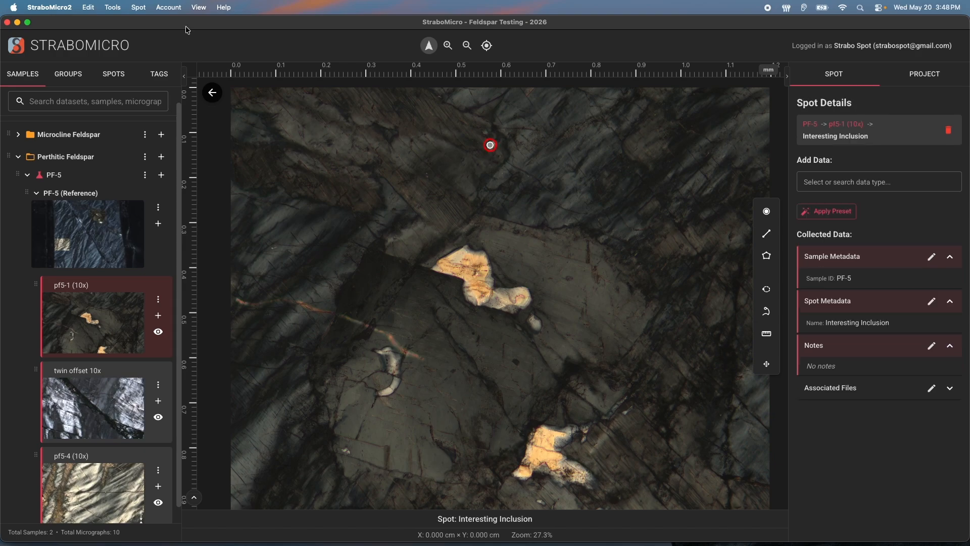
{"action": "left_click", "coordinate": [198, 8]}
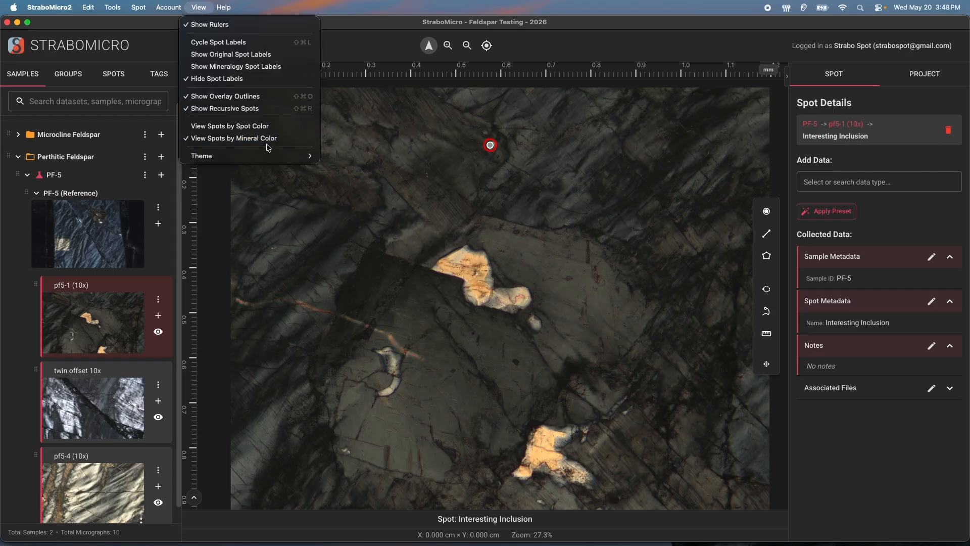
{"action": "left_click", "coordinate": [237, 126]}
{"action": "left_click", "coordinate": [398, 146]}
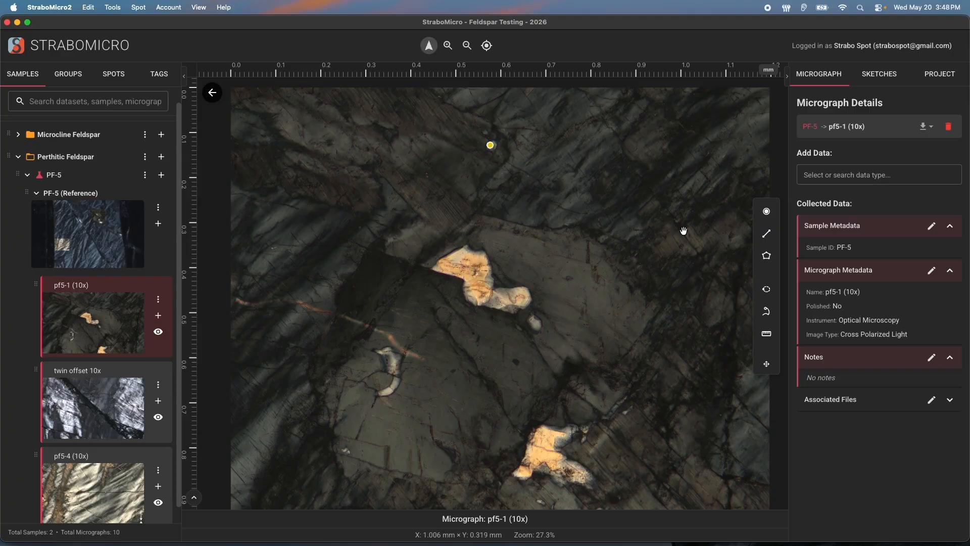
Draw a four-vertex line spot from above the central grain to the image's top-right corner
{"action": "left_click", "coordinate": [764, 235]}
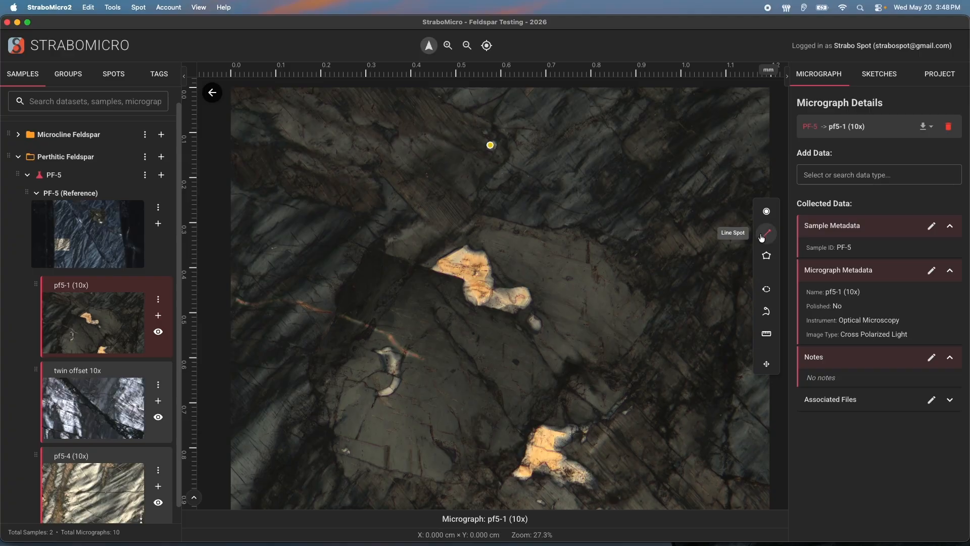
{"action": "left_click", "coordinate": [763, 236]}
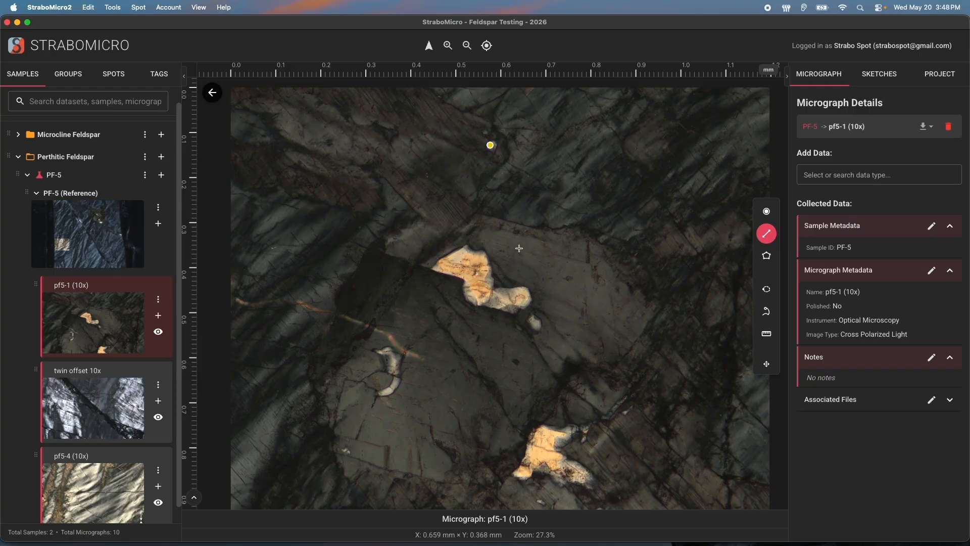
{"action": "left_click", "coordinate": [550, 230]}
{"action": "left_click", "coordinate": [638, 203]}
{"action": "left_click", "coordinate": [705, 127]}
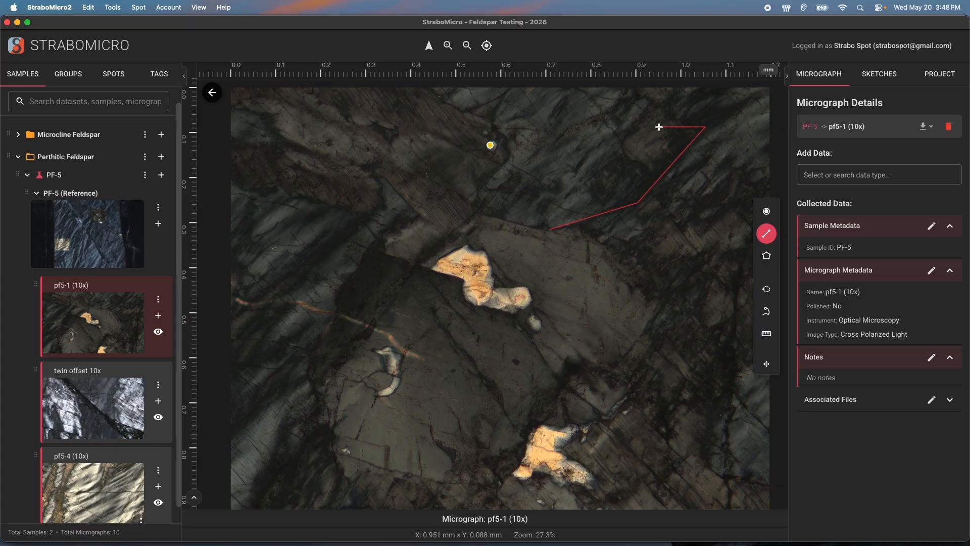
{"action": "double_click", "coordinate": [765, 93]}
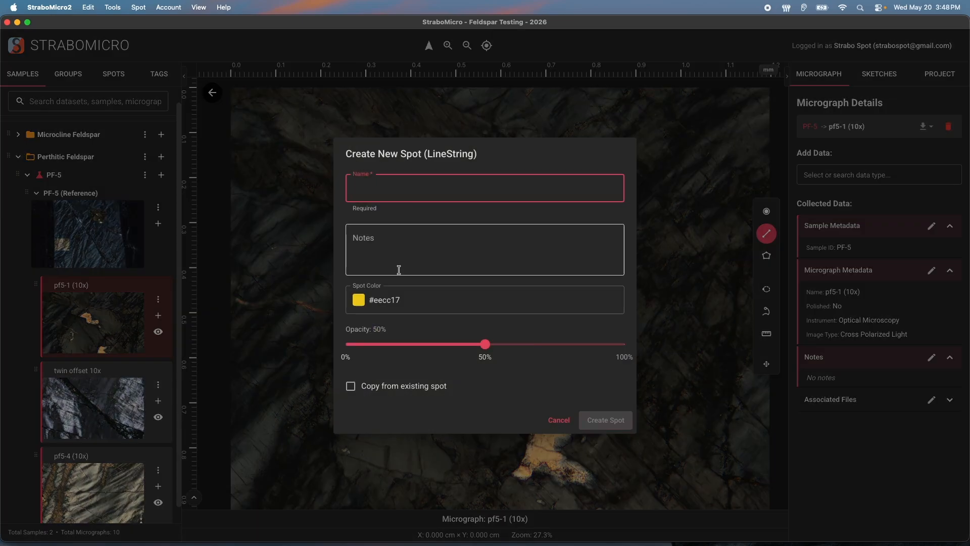
Name the line spot 'Interesting Linear Feature', colour it #17eeba at 100% opacity, and create it
{"action": "type", "text": "Interesting Linear Feature"}
{"action": "left_click", "coordinate": [359, 301]}
{"action": "left_click_drag", "start_coordinate": [373, 422], "coordinate": [416, 424]}
{"action": "left_click", "coordinate": [559, 335]}
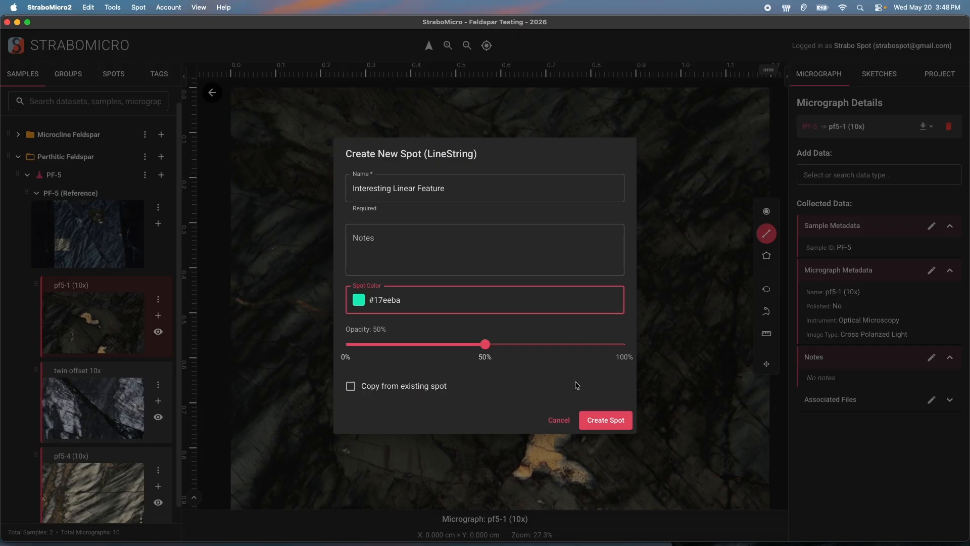
{"action": "left_click_drag", "start_coordinate": [486, 344], "coordinate": [638, 346]}
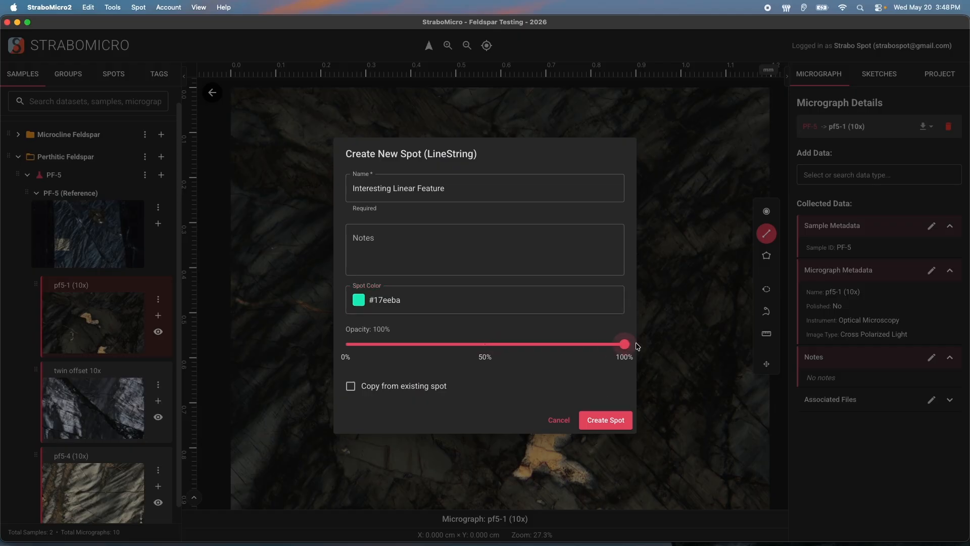
{"action": "left_click", "coordinate": [606, 420]}
{"action": "left_click", "coordinate": [669, 233]}
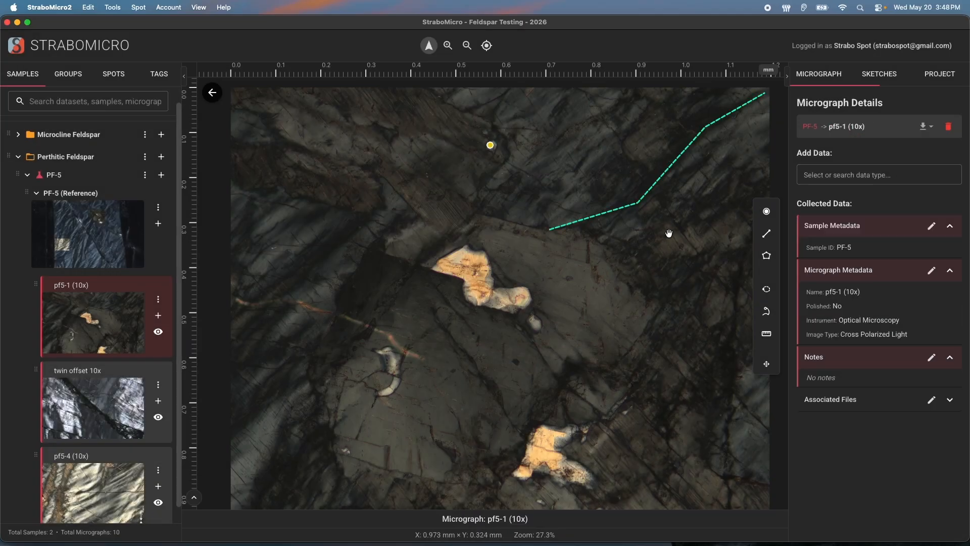
{"action": "left_click", "coordinate": [642, 200]}
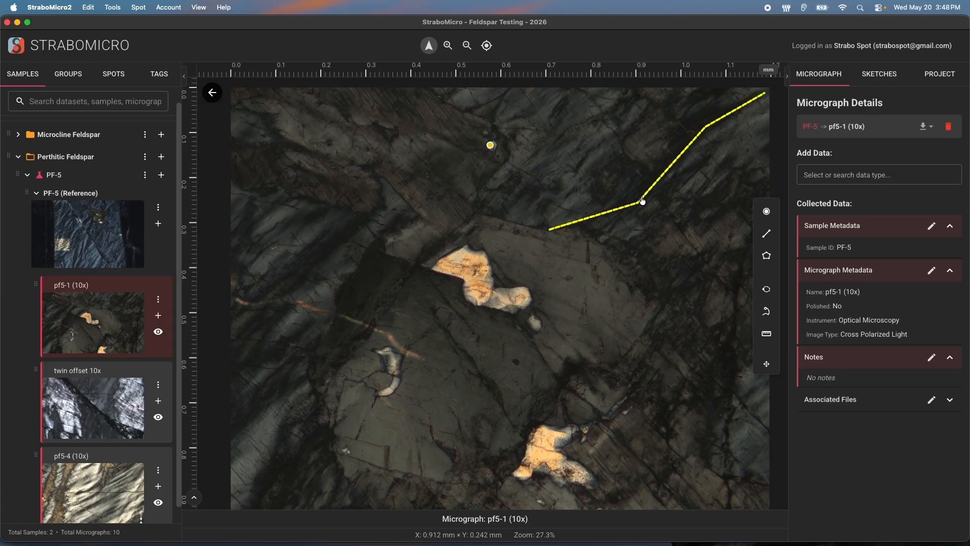
Trace a nine-point polygon around the orange grain near the micrograph's centre
{"action": "left_click", "coordinate": [768, 259]}
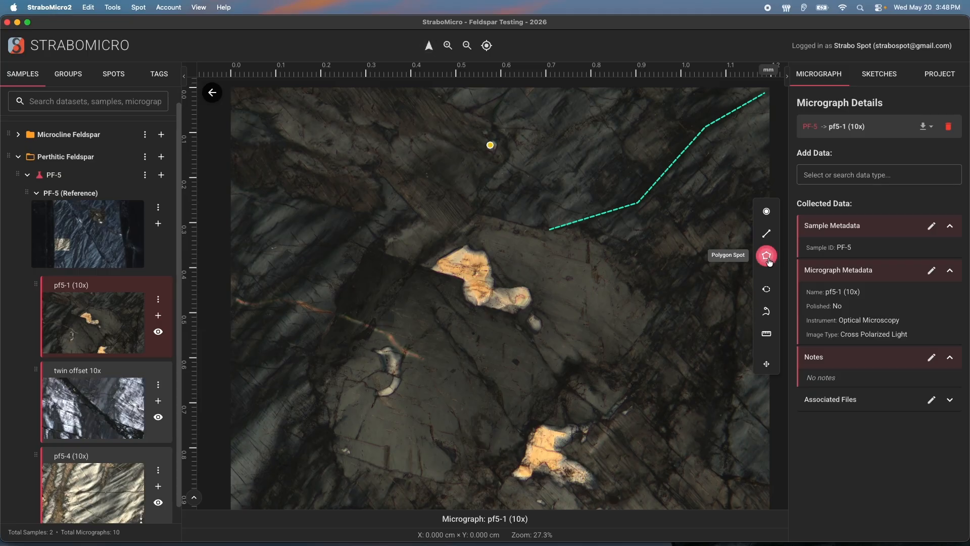
{"action": "left_click", "coordinate": [467, 244]}
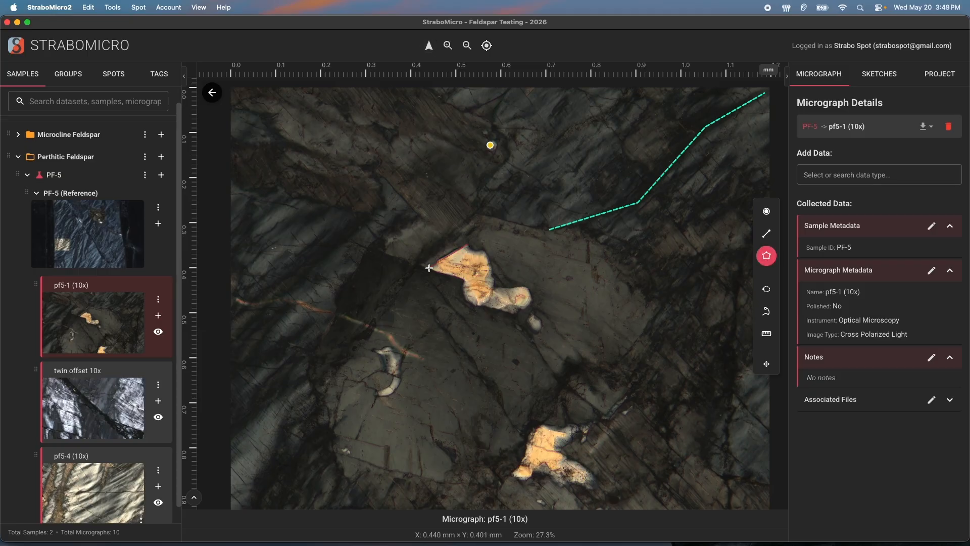
{"action": "left_click", "coordinate": [430, 268]}
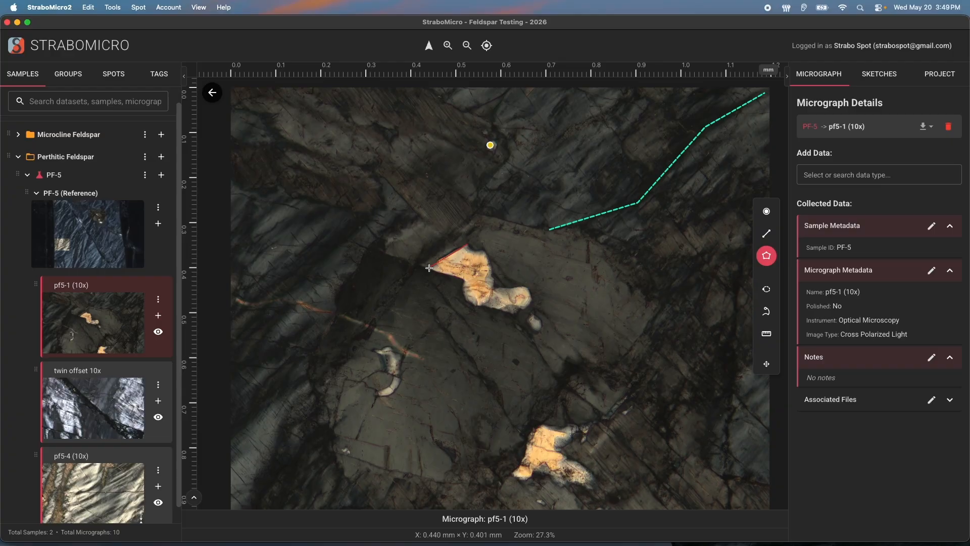
{"action": "left_click", "coordinate": [465, 280]}
{"action": "left_click", "coordinate": [466, 300]}
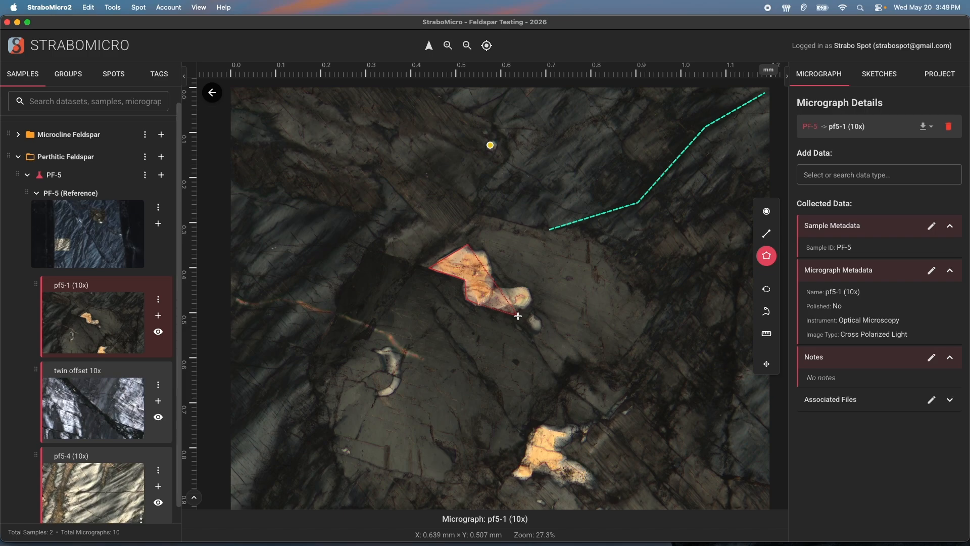
{"action": "left_click", "coordinate": [520, 315]}
{"action": "left_click", "coordinate": [533, 302]}
{"action": "left_click", "coordinate": [528, 288]}
{"action": "left_click", "coordinate": [494, 287]}
{"action": "left_click", "coordinate": [473, 250]}
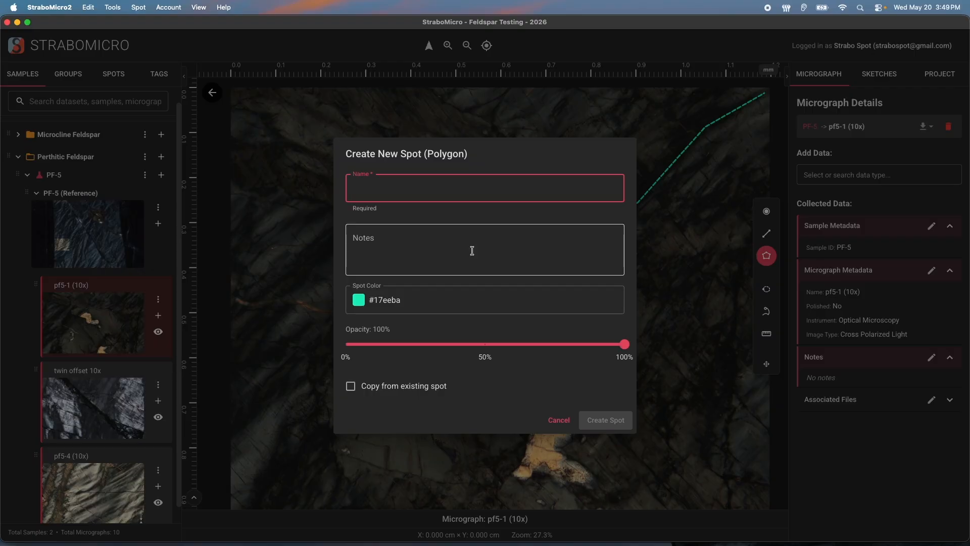
Name the polygon 'Interesting Area', colour it purple #9c17ee, and create it
{"action": "type", "text": "Interesting Area"}
{"action": "left_click", "coordinate": [427, 305]}
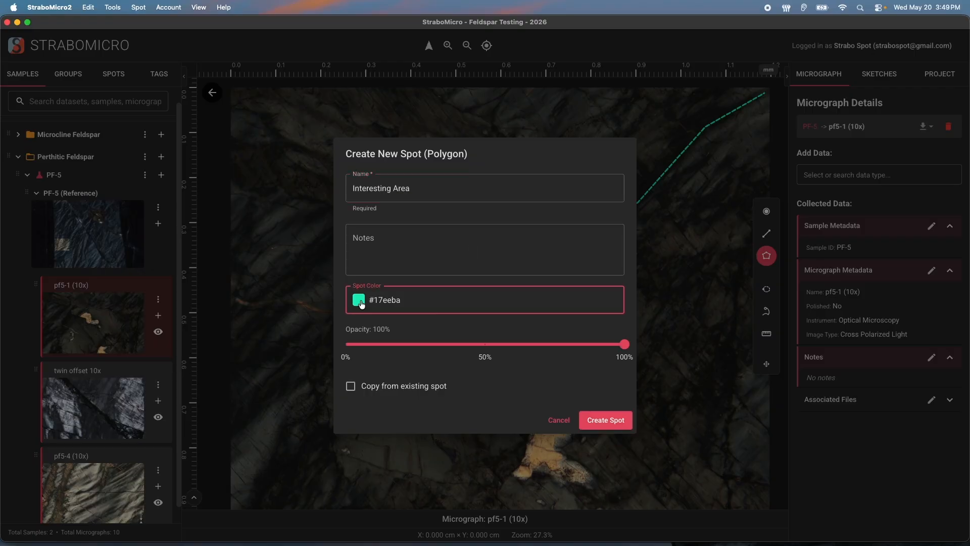
{"action": "left_click", "coordinate": [359, 299]}
{"action": "left_click", "coordinate": [459, 422]}
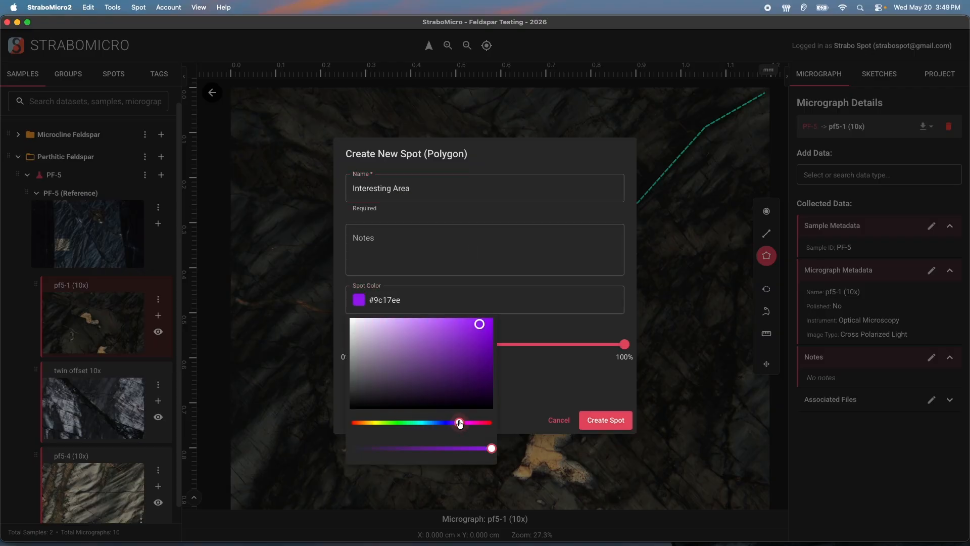
{"action": "left_click", "coordinate": [556, 325]}
{"action": "left_click", "coordinate": [600, 419]}
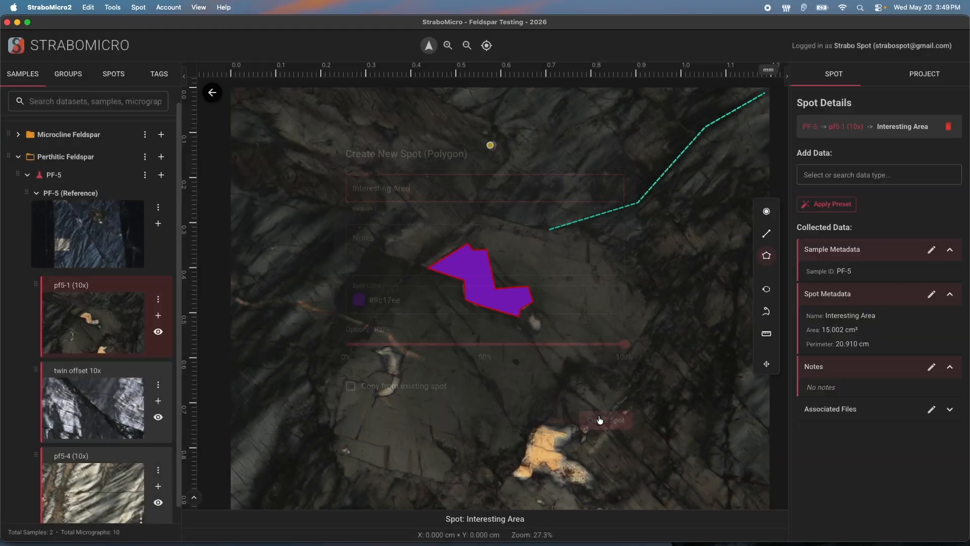
{"action": "left_click", "coordinate": [638, 364]}
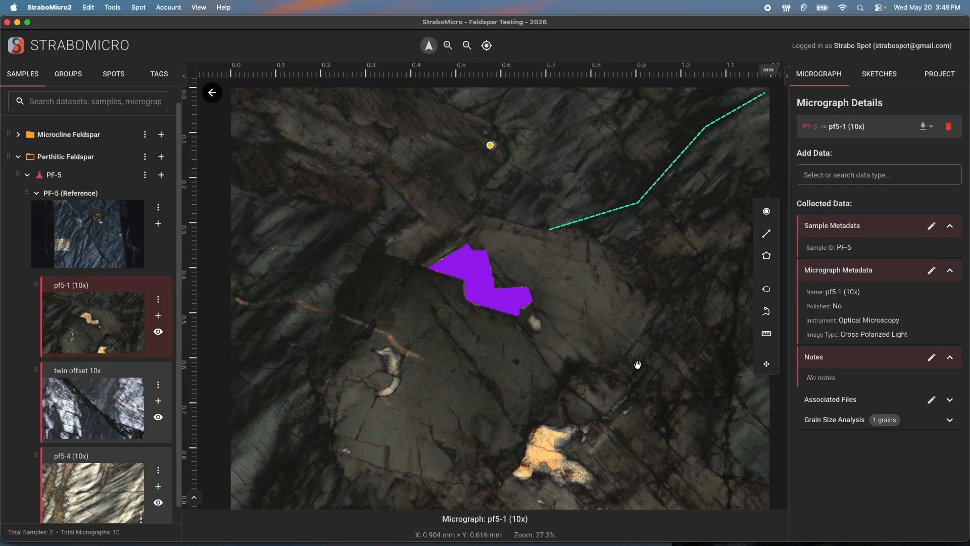
Lower the Interesting Area polygon's opacity to 50% through Edit Spot Metadata and save
{"action": "left_click", "coordinate": [510, 311]}
{"action": "right_click", "coordinate": [509, 311]}
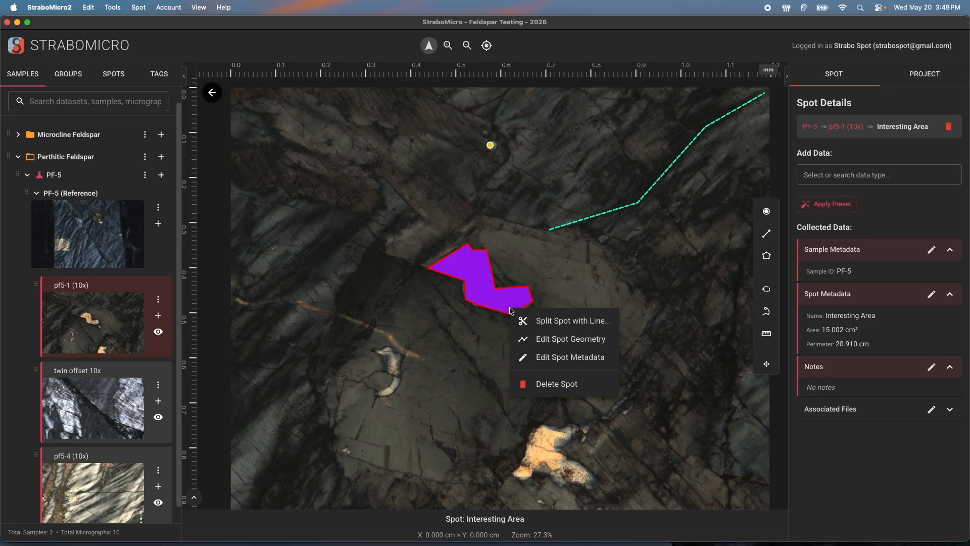
{"action": "left_click", "coordinate": [550, 357]}
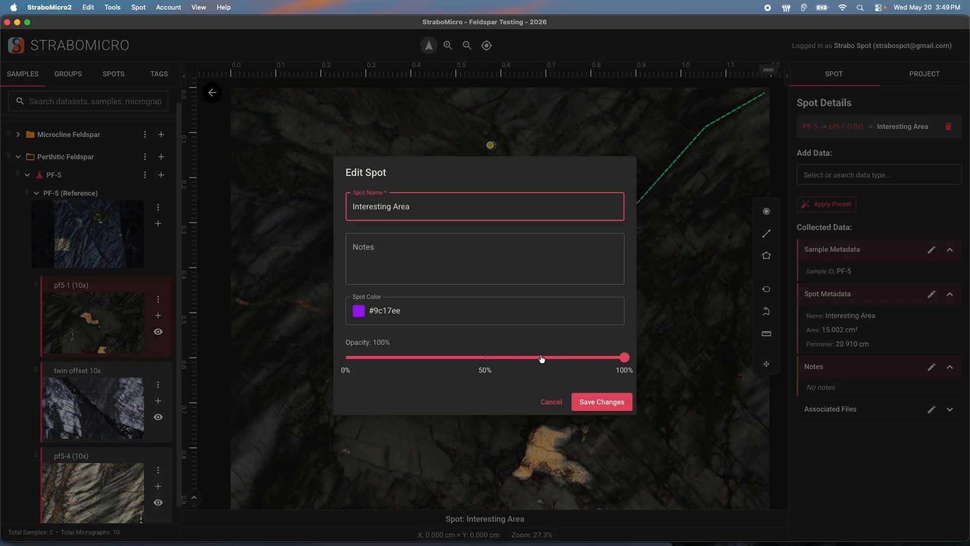
{"action": "left_click_drag", "start_coordinate": [625, 357], "coordinate": [486, 366]}
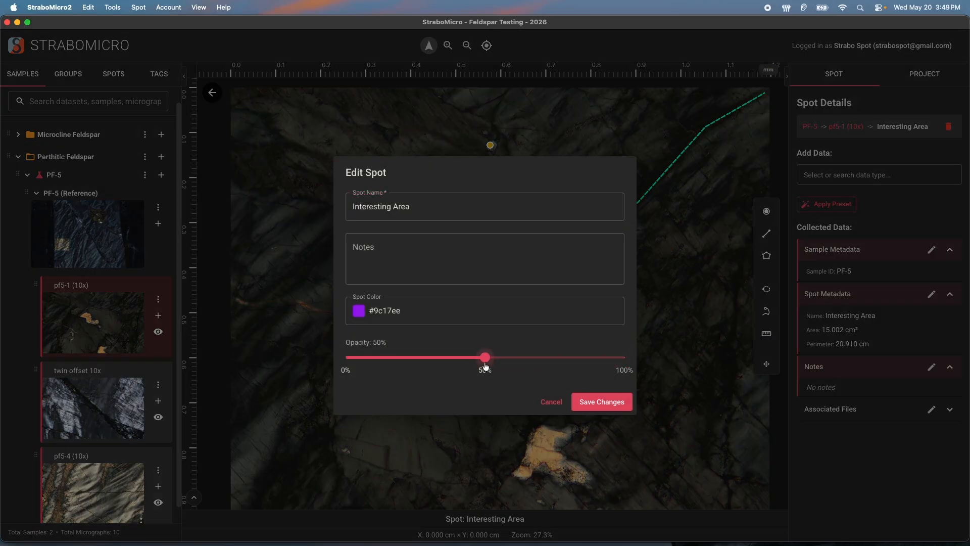
{"action": "left_click", "coordinate": [614, 402]}
Zoom in on the half-transparent polygon and reselect it
{"action": "left_click", "coordinate": [544, 280]}
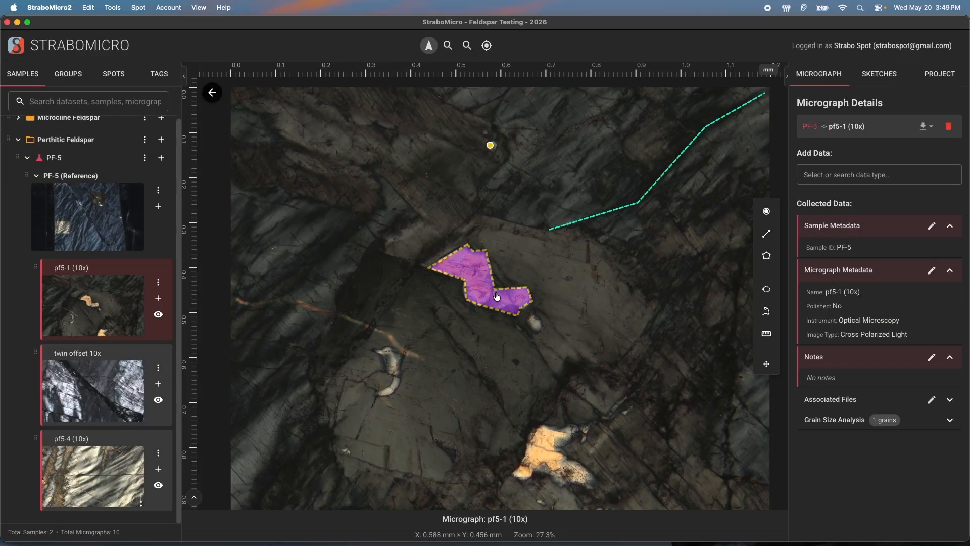
{"action": "scroll", "coordinate": [497, 297], "scroll_direction": "up", "scroll_amount": 5}
{"action": "scroll", "coordinate": [497, 297], "scroll_direction": "down", "scroll_amount": 5}
{"action": "scroll", "coordinate": [497, 297], "scroll_direction": "up", "scroll_amount": 6}
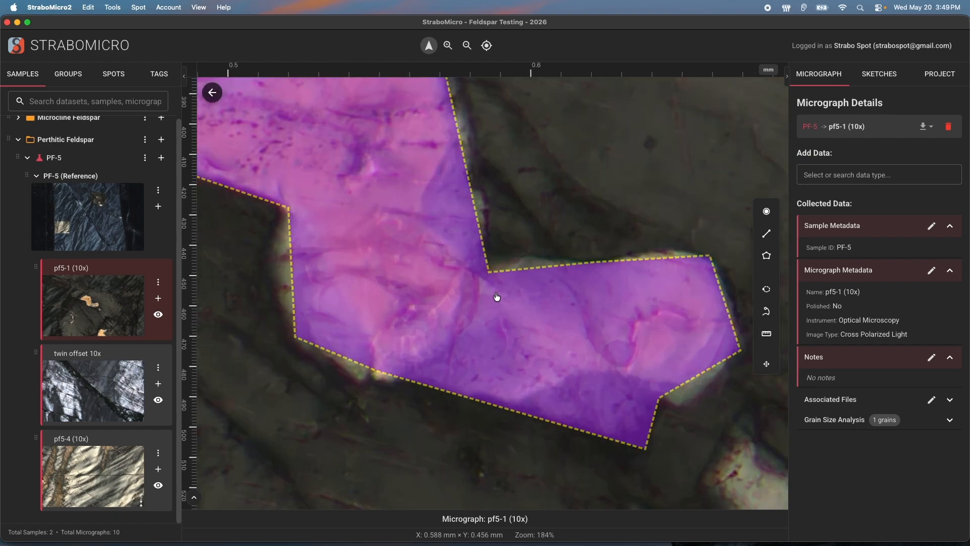
{"action": "scroll", "coordinate": [497, 296], "scroll_direction": "down", "scroll_amount": 1}
{"action": "left_click", "coordinate": [497, 297]}
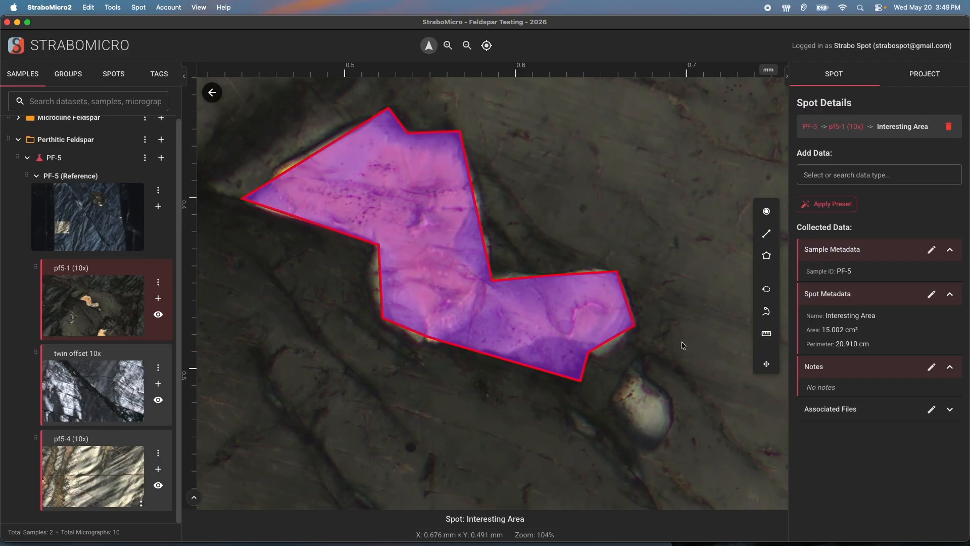
Refit the Interesting Area vertices to the grain boundary, reaching 15.425 cm² area and 21.005 cm perimeter
{"action": "right_click", "coordinate": [550, 339]}
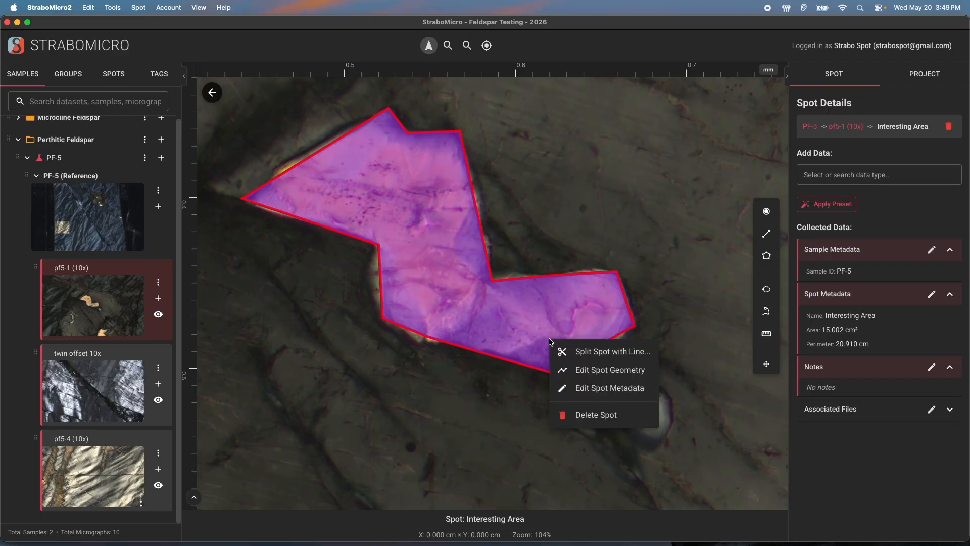
{"action": "left_click", "coordinate": [616, 376]}
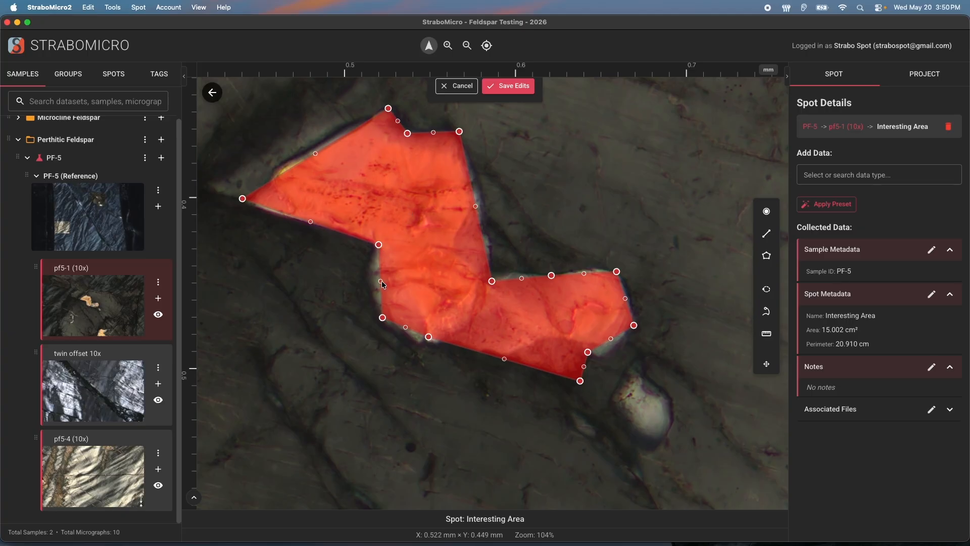
{"action": "mouse_move", "coordinate": [381, 281]}
{"action": "left_mouse_down"}
{"action": "mouse_move", "coordinate": [364, 282]}
{"action": "mouse_move", "coordinate": [375, 283]}
{"action": "left_mouse_up"}
{"action": "left_click", "coordinate": [405, 328]}
{"action": "mouse_move", "coordinate": [430, 339]}
{"action": "left_mouse_down"}
{"action": "mouse_move", "coordinate": [436, 344]}
{"action": "mouse_move", "coordinate": [420, 342]}
{"action": "left_mouse_up"}
{"action": "left_click_drag", "start_coordinate": [508, 363], "coordinate": [508, 355]}
{"action": "mouse_move", "coordinate": [580, 382]}
{"action": "left_mouse_down"}
{"action": "mouse_move", "coordinate": [545, 338]}
{"action": "mouse_move", "coordinate": [579, 382]}
{"action": "mouse_move", "coordinate": [573, 375]}
{"action": "left_mouse_up"}
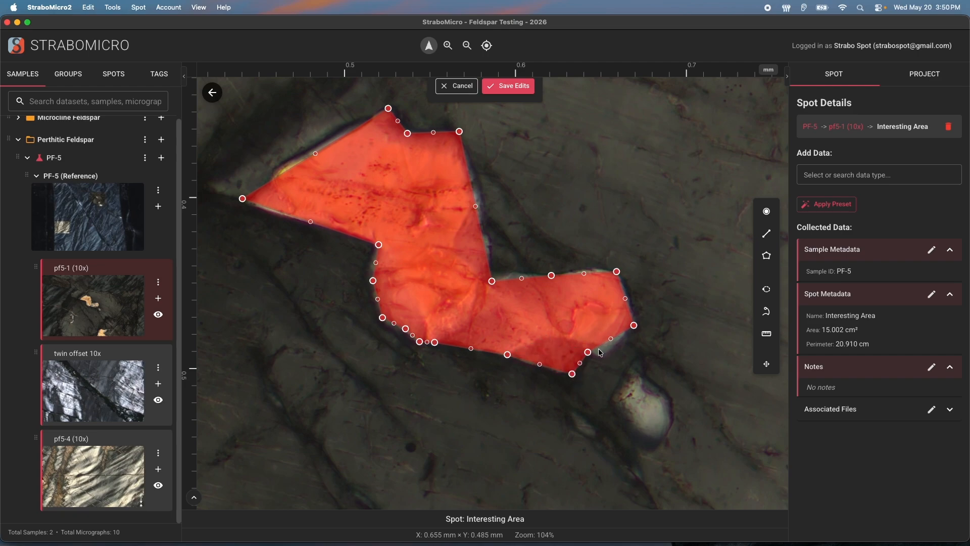
{"action": "left_click_drag", "start_coordinate": [588, 352], "coordinate": [603, 359]}
{"action": "left_click_drag", "start_coordinate": [523, 278], "coordinate": [512, 271]}
{"action": "left_click_drag", "start_coordinate": [476, 207], "coordinate": [484, 203]}
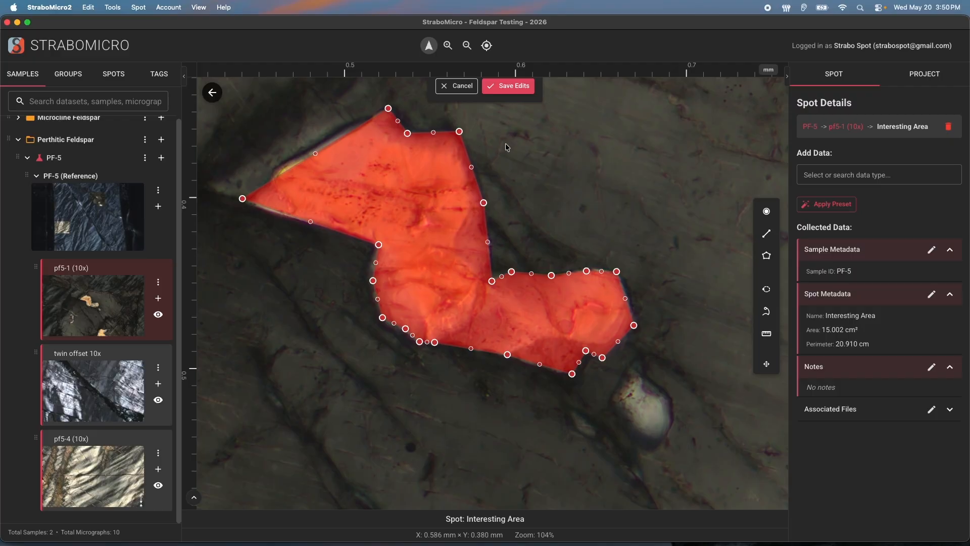
{"action": "left_click", "coordinate": [510, 87]}
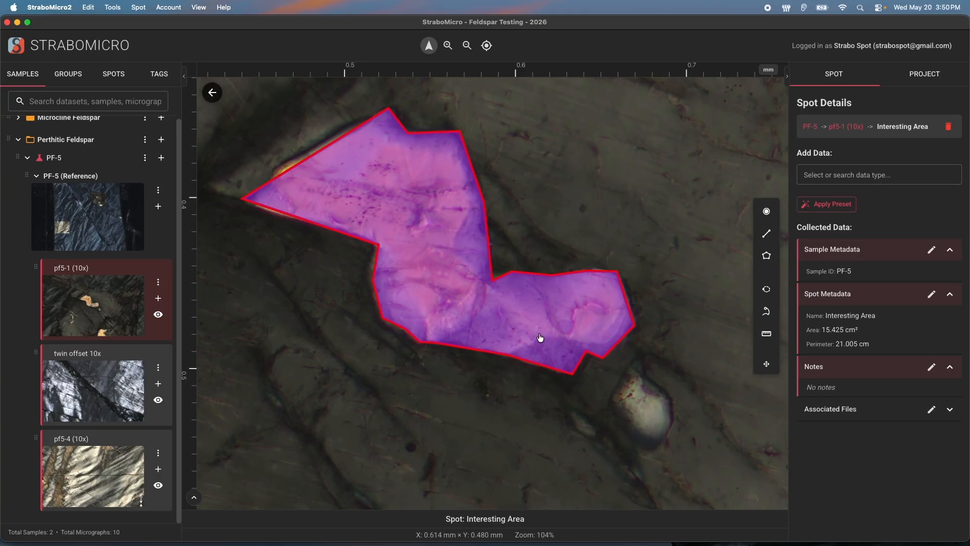
Split the polygon with a line across its lower edge, then select the large 14.692 cm² piece
{"action": "right_click", "coordinate": [517, 314]}
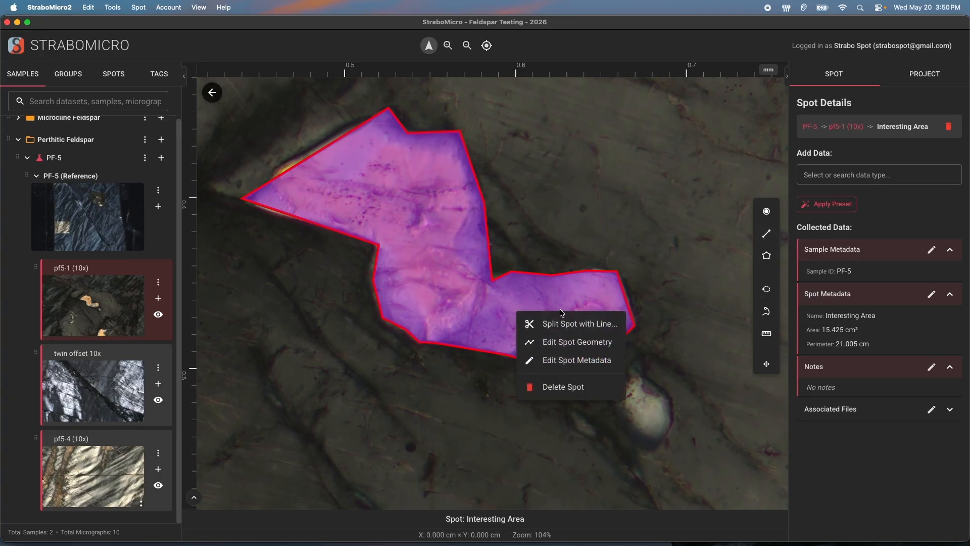
{"action": "left_click", "coordinate": [561, 322]}
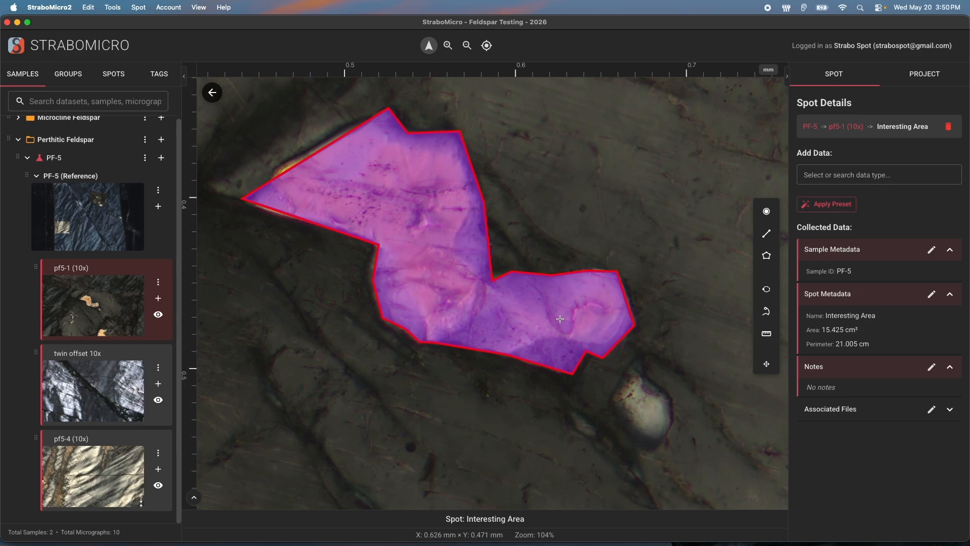
{"action": "left_click", "coordinate": [508, 355]}
{"action": "left_click", "coordinate": [541, 337]}
{"action": "left_click", "coordinate": [613, 346]}
{"action": "left_click", "coordinate": [603, 390]}
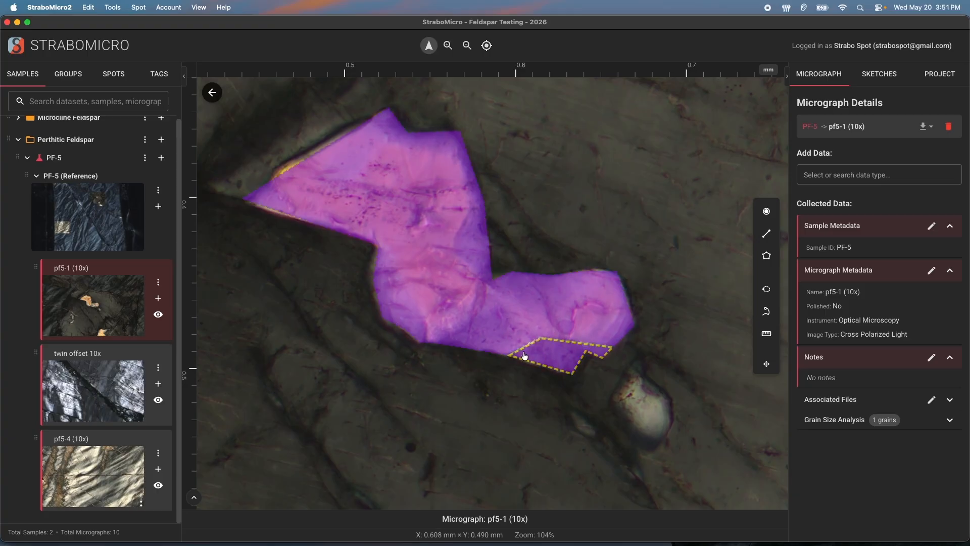
{"action": "left_click", "coordinate": [511, 347]}
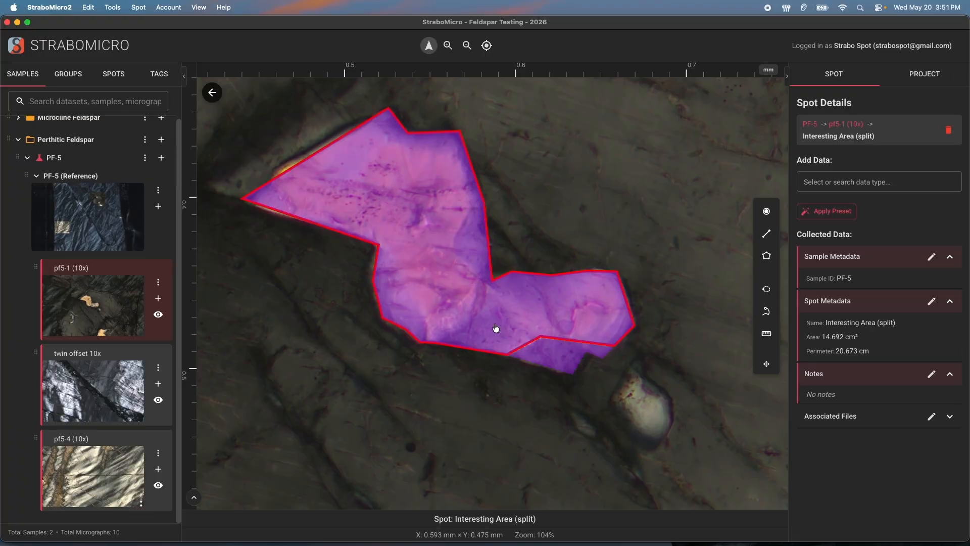
Select the small lower split piece and open its Edit Spot details
{"action": "left_click", "coordinate": [556, 357]}
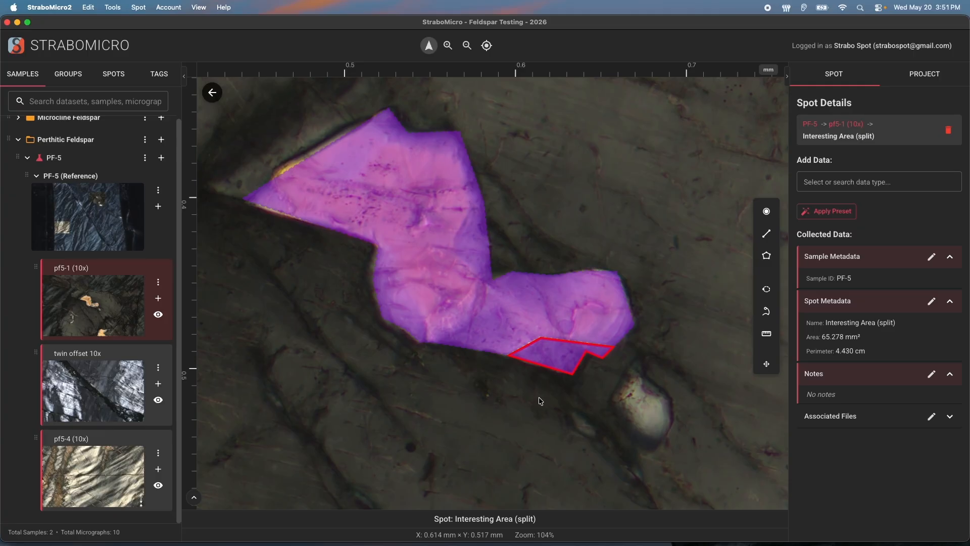
{"action": "left_click", "coordinate": [541, 401]}
{"action": "left_click", "coordinate": [591, 329]}
{"action": "left_click", "coordinate": [573, 364]}
{"action": "right_click", "coordinate": [572, 361]}
{"action": "left_click", "coordinate": [598, 408]}
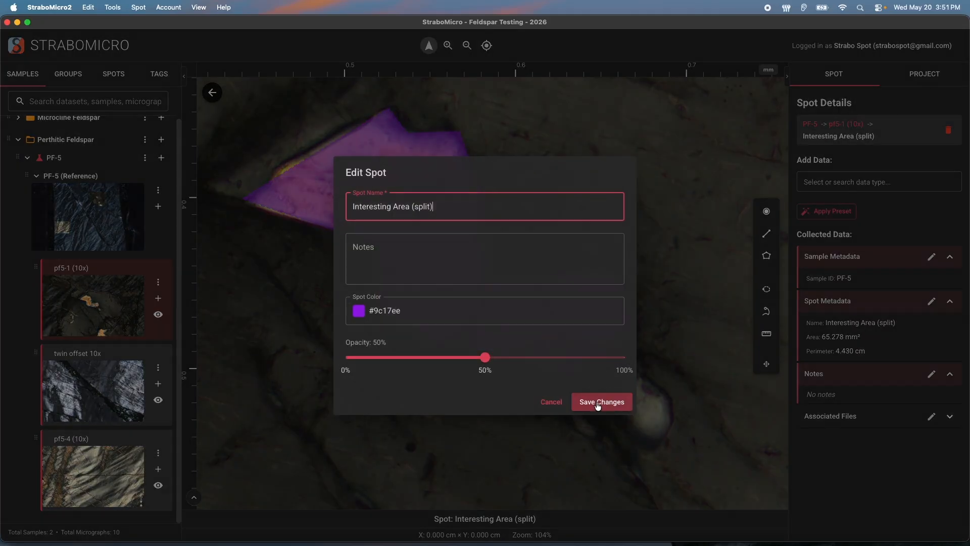
Change the small piece's spot colour from purple to blue (#176dee) and save it
{"action": "left_click", "coordinate": [386, 316]}
{"action": "left_click", "coordinate": [357, 319]}
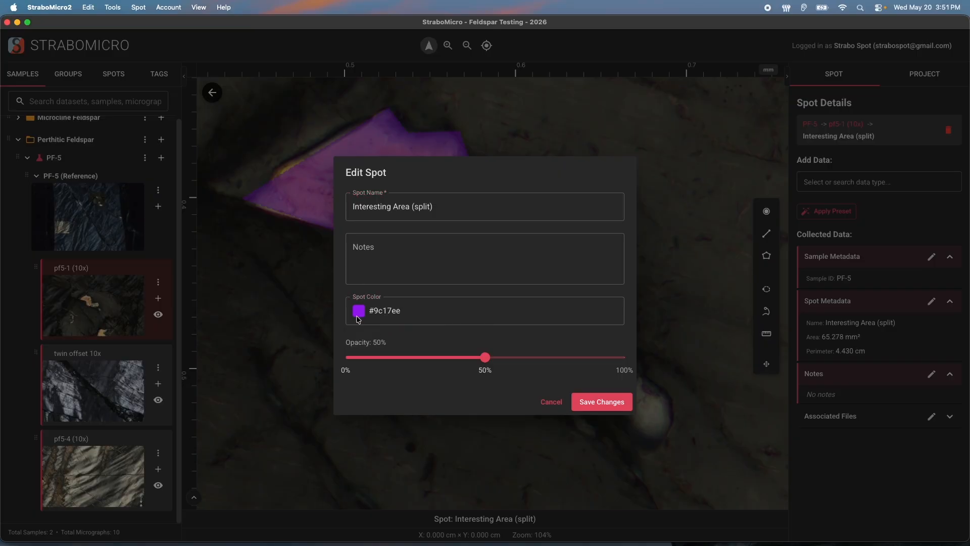
{"action": "left_click_drag", "start_coordinate": [461, 437], "coordinate": [437, 437]}
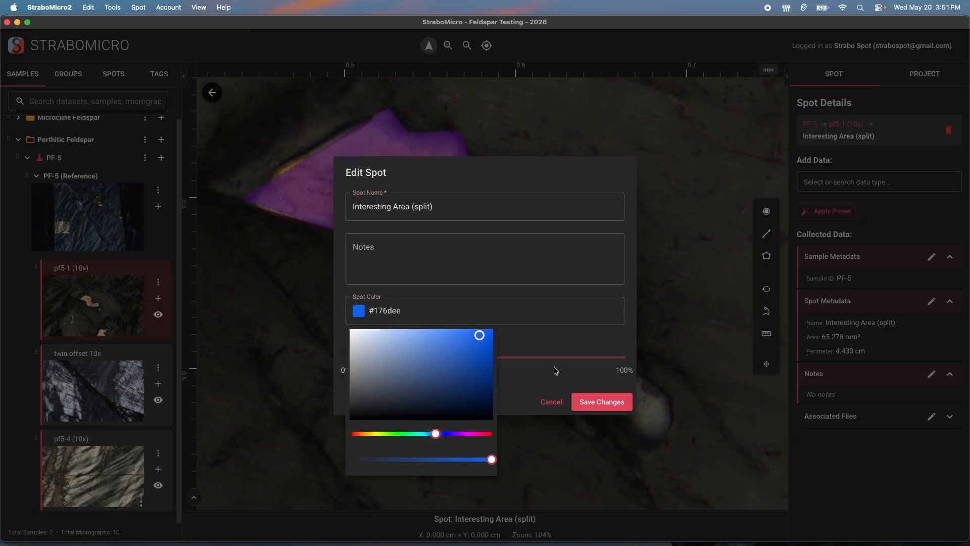
{"action": "left_click", "coordinate": [558, 349]}
{"action": "left_click", "coordinate": [602, 402]}
Compare the blue and purple pieces by selecting each in turn, then deselect
{"action": "left_click", "coordinate": [520, 386]}
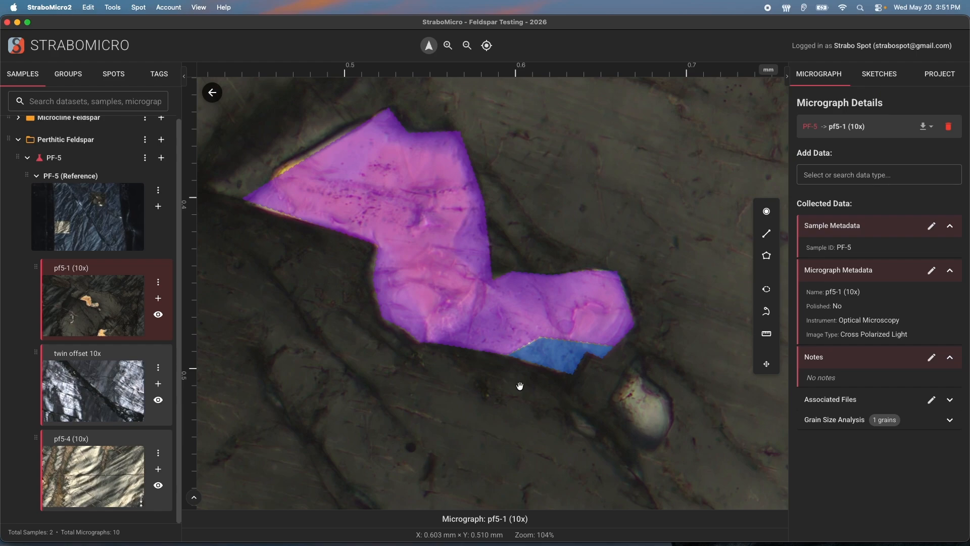
{"action": "left_click", "coordinate": [547, 361]}
{"action": "left_click", "coordinate": [497, 344]}
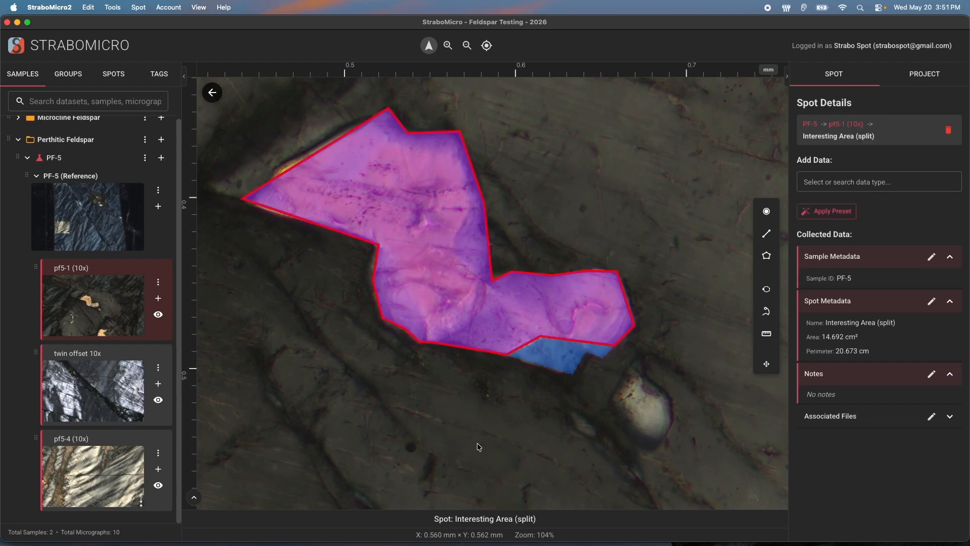
{"action": "left_click", "coordinate": [559, 401]}
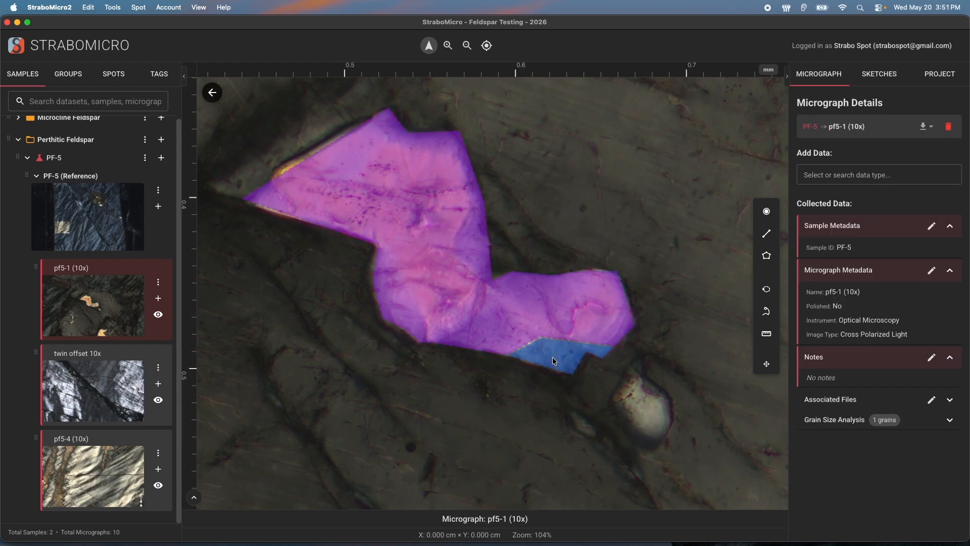
Lasso-select the purple Interesting Area spot together with the small blue spot
{"action": "right_click", "coordinate": [566, 361]}
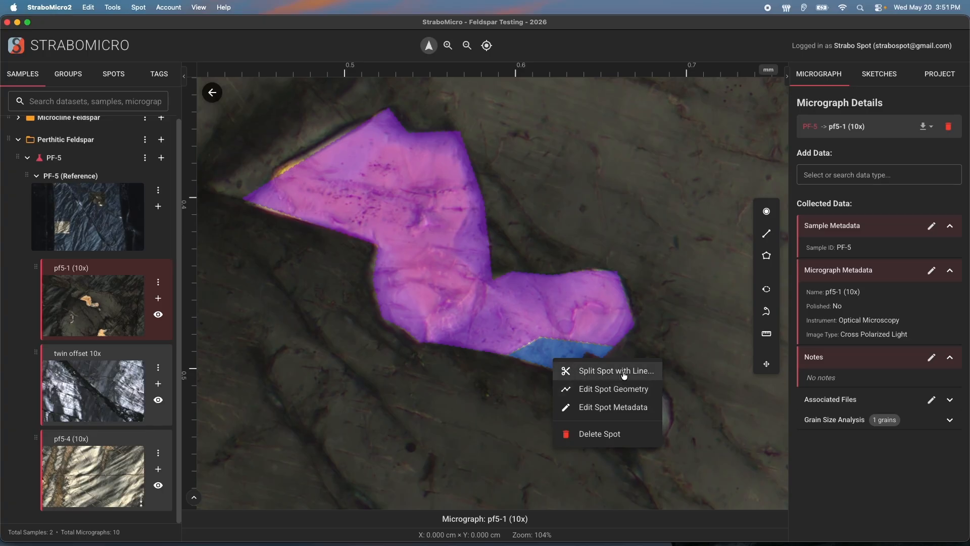
{"action": "left_click", "coordinate": [675, 325]}
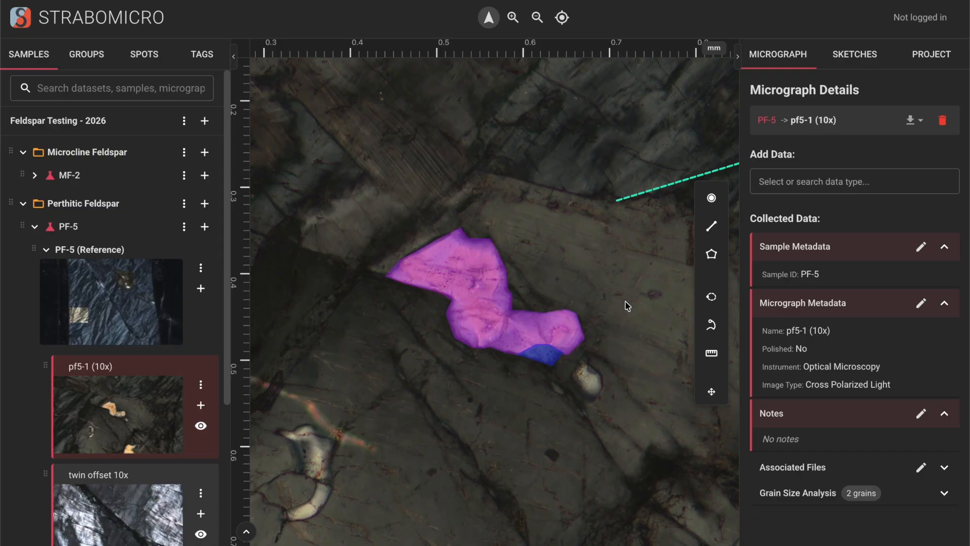
{"action": "left_click", "coordinate": [558, 333]}
{"action": "left_click", "coordinate": [569, 334]}
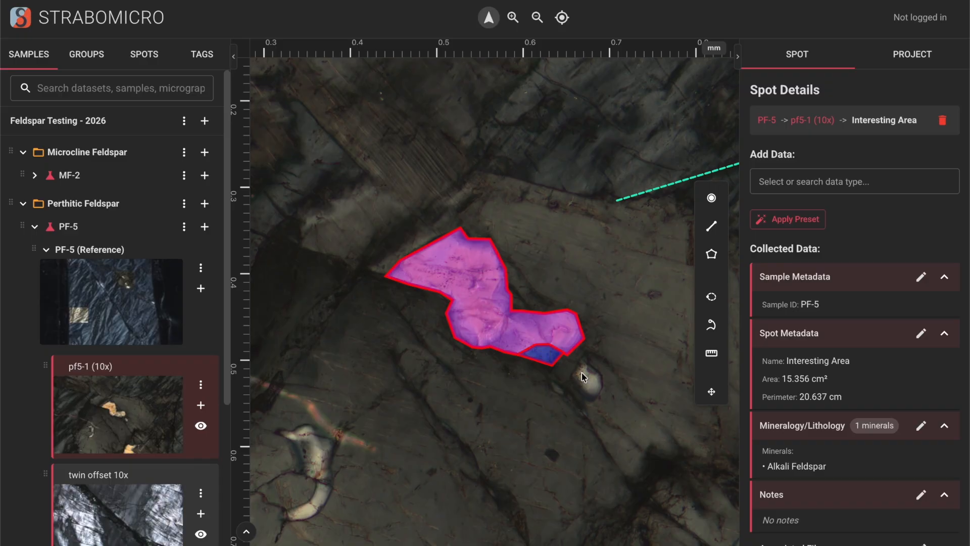
{"action": "left_click", "coordinate": [569, 380]}
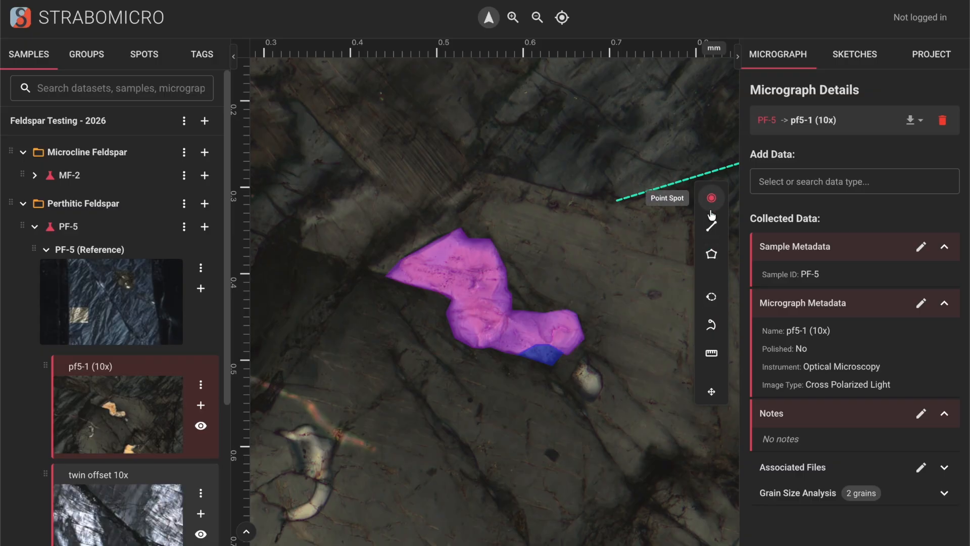
{"action": "left_click", "coordinate": [719, 307]}
{"action": "mouse_move", "coordinate": [614, 361]}
{"action": "left_mouse_down"}
{"action": "mouse_move", "coordinate": [534, 224]}
{"action": "mouse_move", "coordinate": [378, 275]}
{"action": "mouse_move", "coordinate": [650, 395]}
{"action": "mouse_move", "coordinate": [619, 365]}
{"action": "left_mouse_up"}
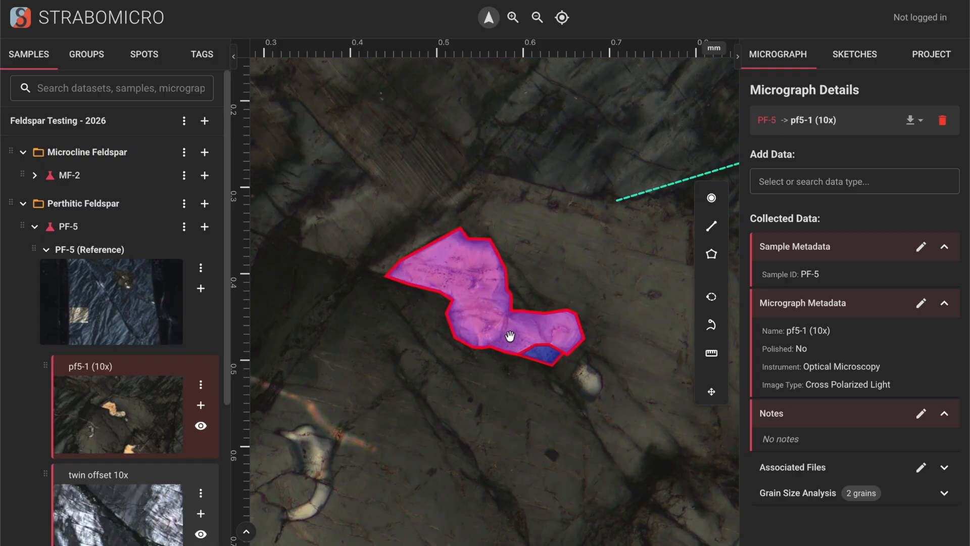
{"action": "right_click", "coordinate": [510, 335]}
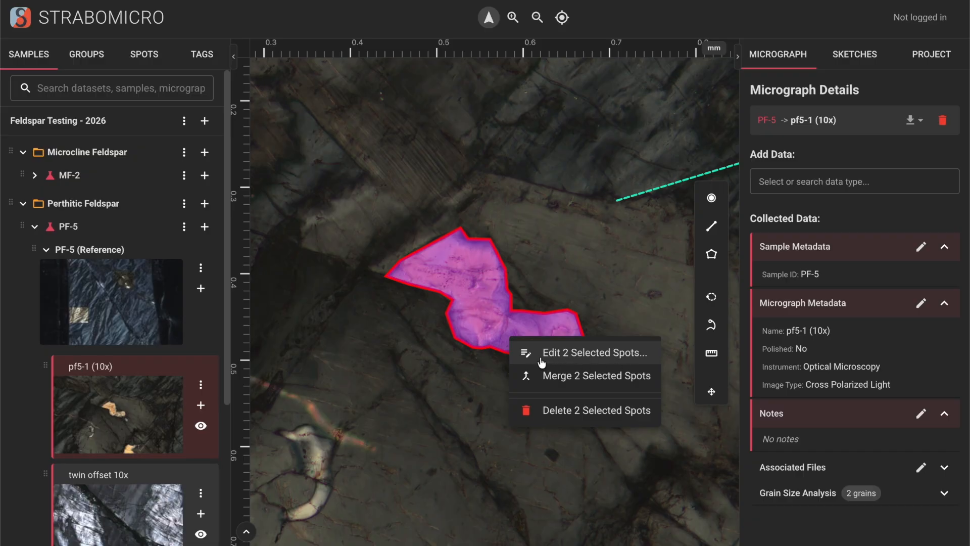
{"action": "left_click", "coordinate": [622, 362]}
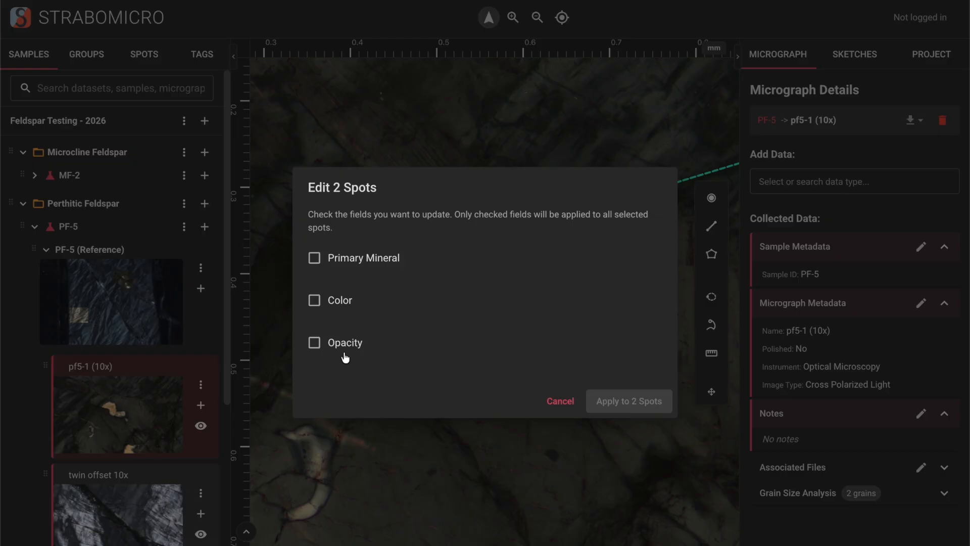
{"action": "left_click", "coordinate": [557, 403]}
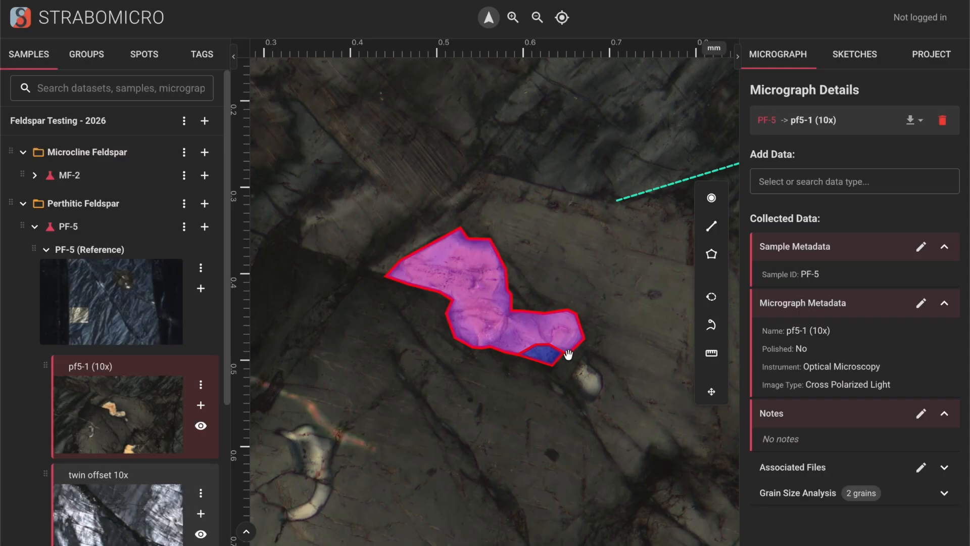
Merge the two selected spots into one Merged (2 spots) polygon, then reselect it
{"action": "right_click", "coordinate": [513, 321]}
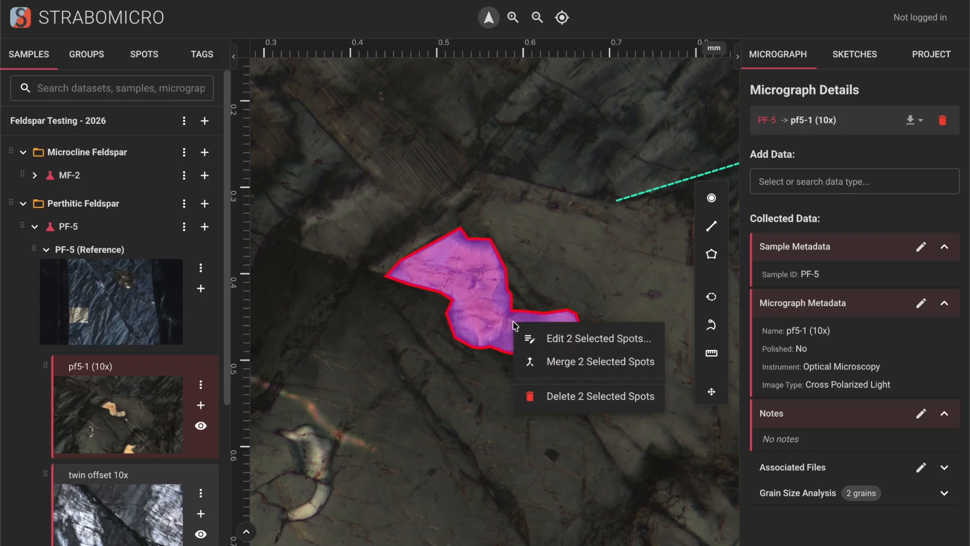
{"action": "left_click", "coordinate": [571, 362]}
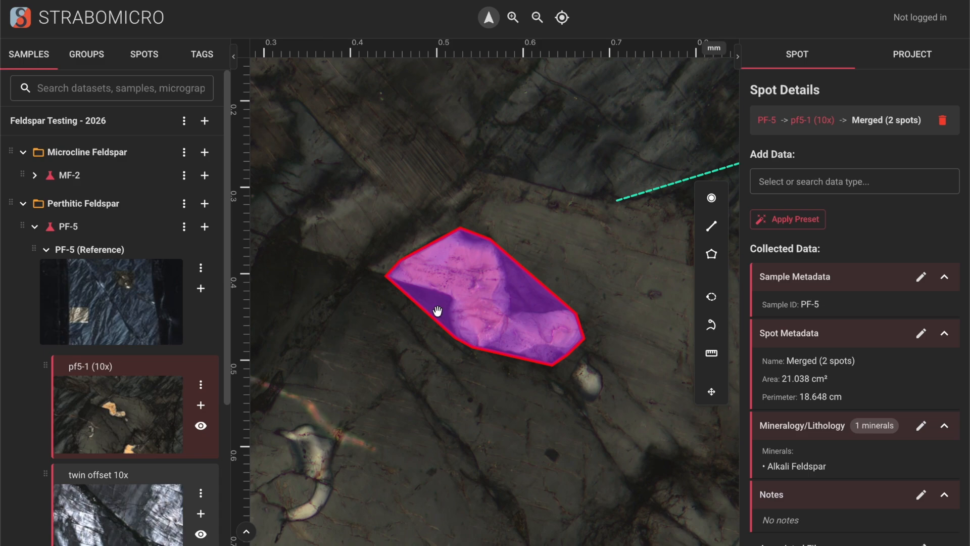
{"action": "left_click", "coordinate": [632, 374]}
{"action": "left_click", "coordinate": [520, 285]}
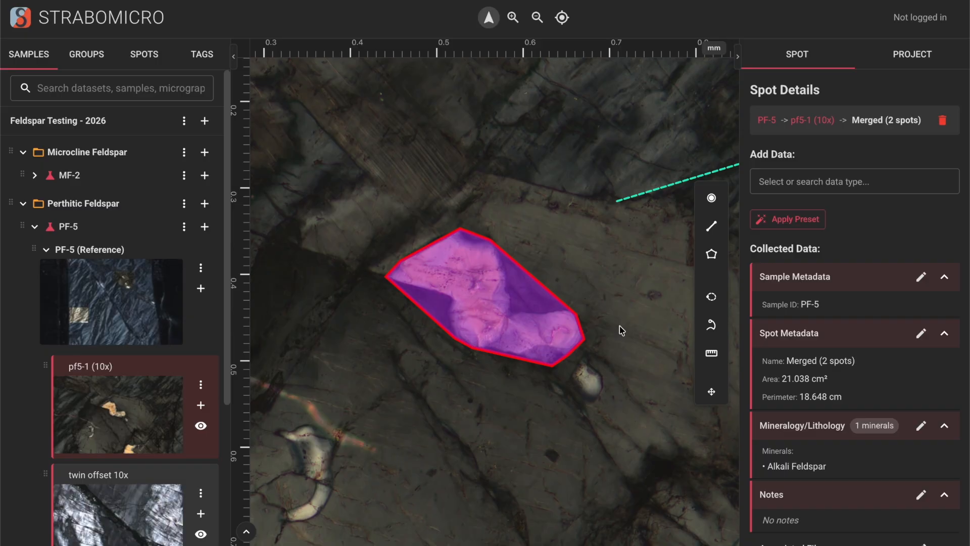
Edit the merged spot's geometry and drag one edge midpoint inward
{"action": "right_click", "coordinate": [512, 292]}
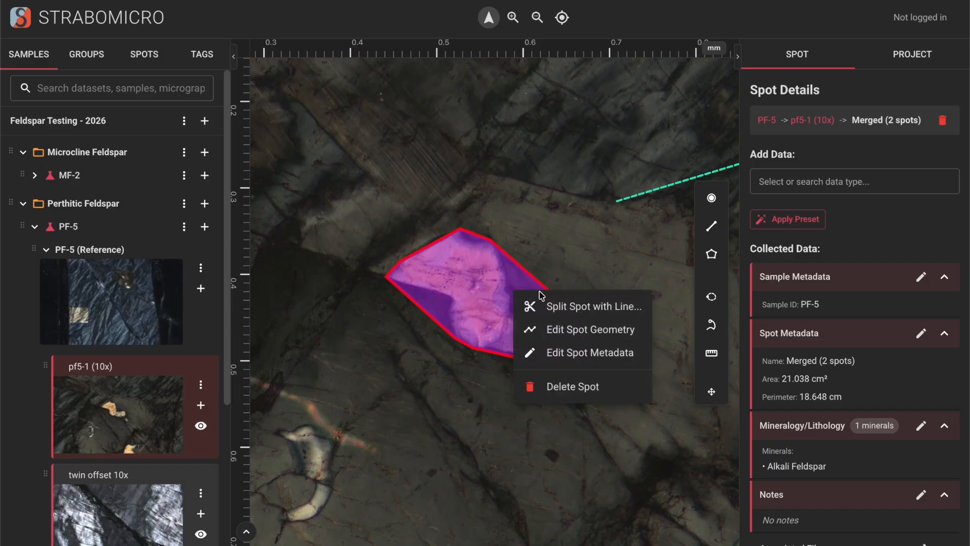
{"action": "left_click", "coordinate": [558, 338]}
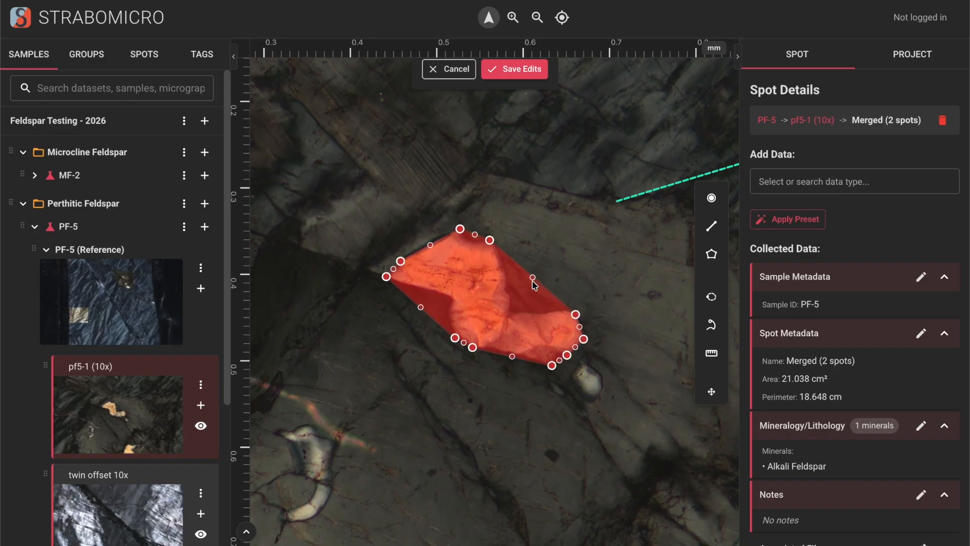
{"action": "left_click_drag", "start_coordinate": [533, 277], "coordinate": [515, 311]}
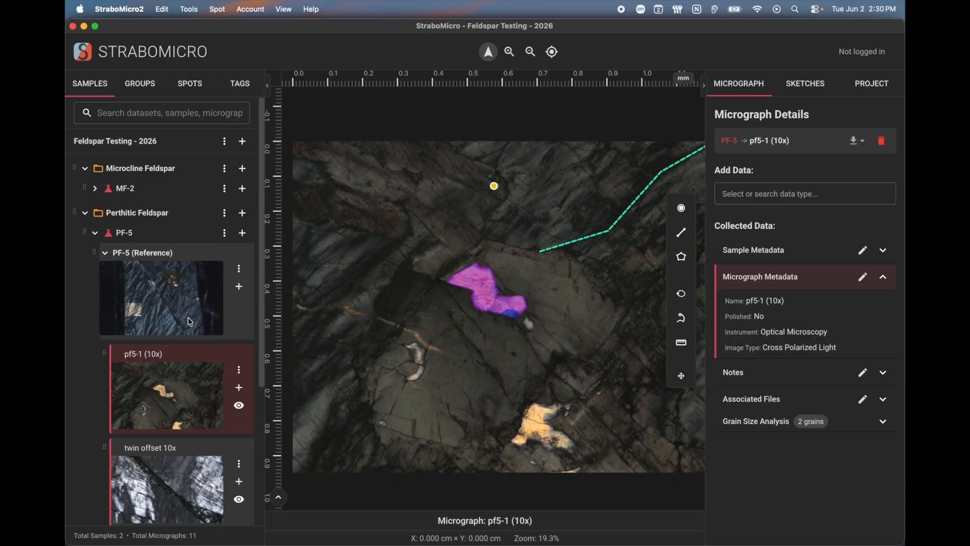
Switch between PF-5 (Reference) and pf5-1 (10x), ending on PF-5 fitted fully in view
{"action": "left_click", "coordinate": [190, 322]}
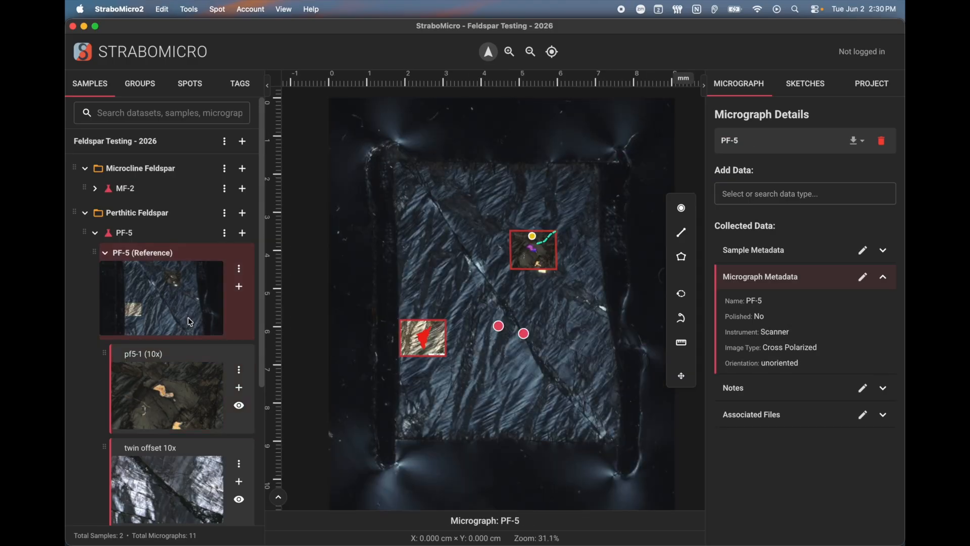
{"action": "left_click", "coordinate": [190, 384]}
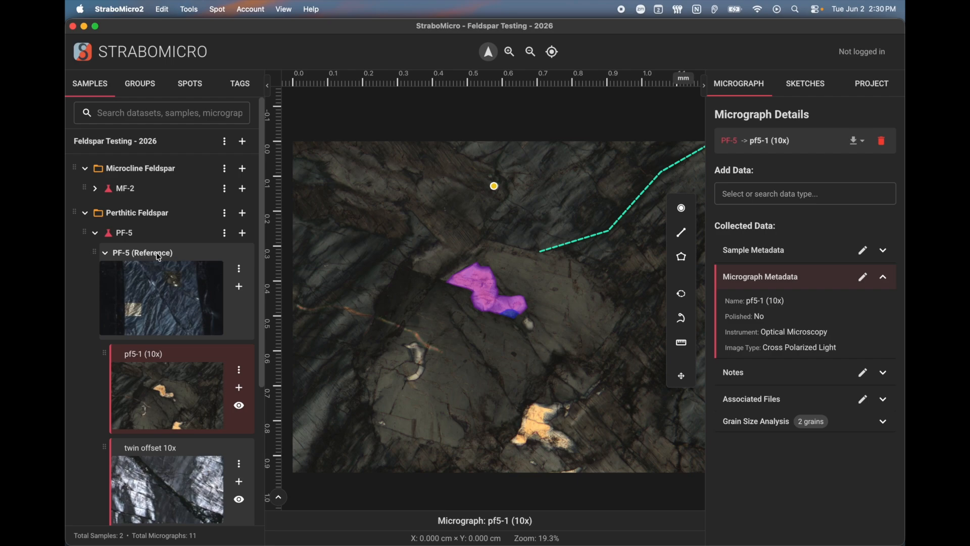
{"action": "left_click", "coordinate": [149, 313]}
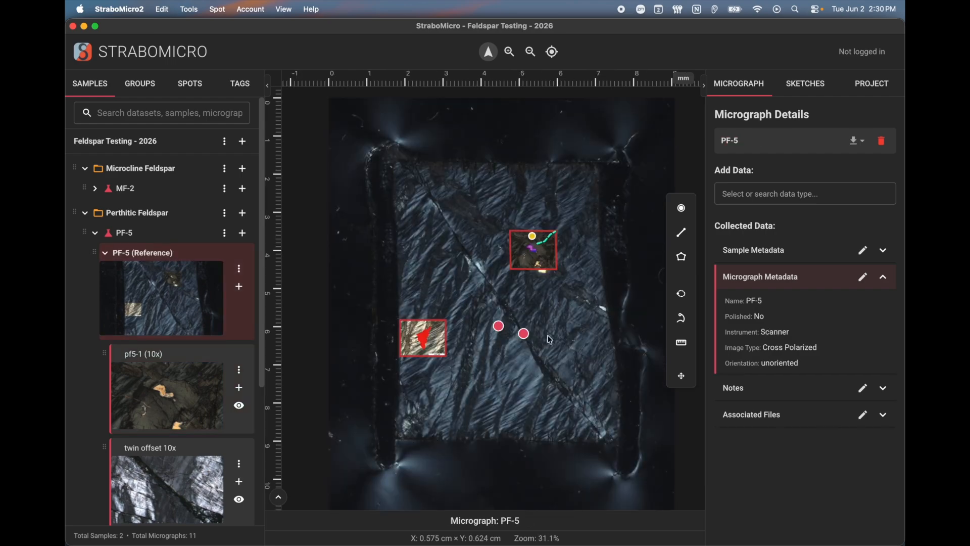
{"action": "left_click_drag", "start_coordinate": [581, 269], "coordinate": [557, 285]}
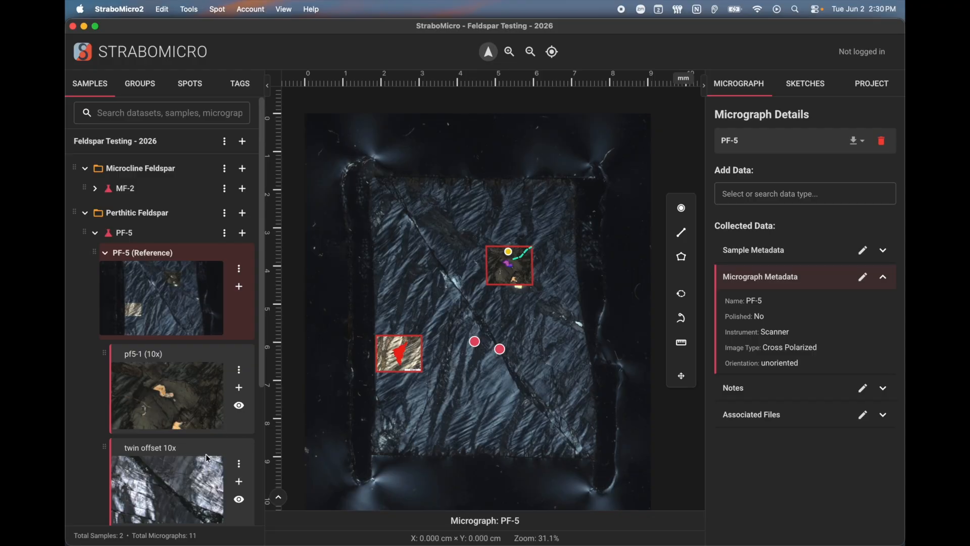
{"action": "scroll", "coordinate": [168, 481], "scroll_direction": "down", "scroll_amount": 2}
{"action": "scroll", "coordinate": [167, 481], "scroll_direction": "up", "scroll_amount": 2}
{"action": "scroll", "coordinate": [512, 249], "scroll_direction": "up", "scroll_amount": 10}
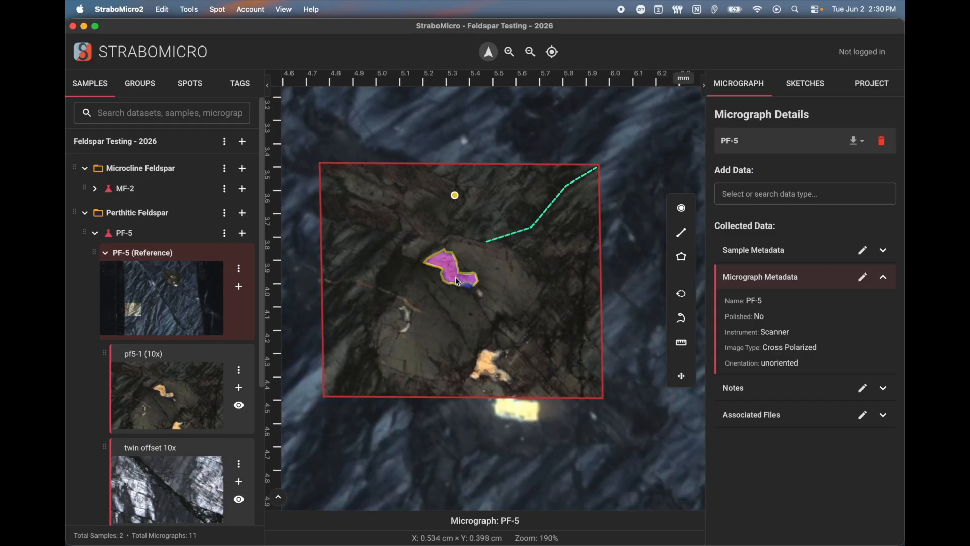
{"action": "left_click", "coordinate": [552, 52]}
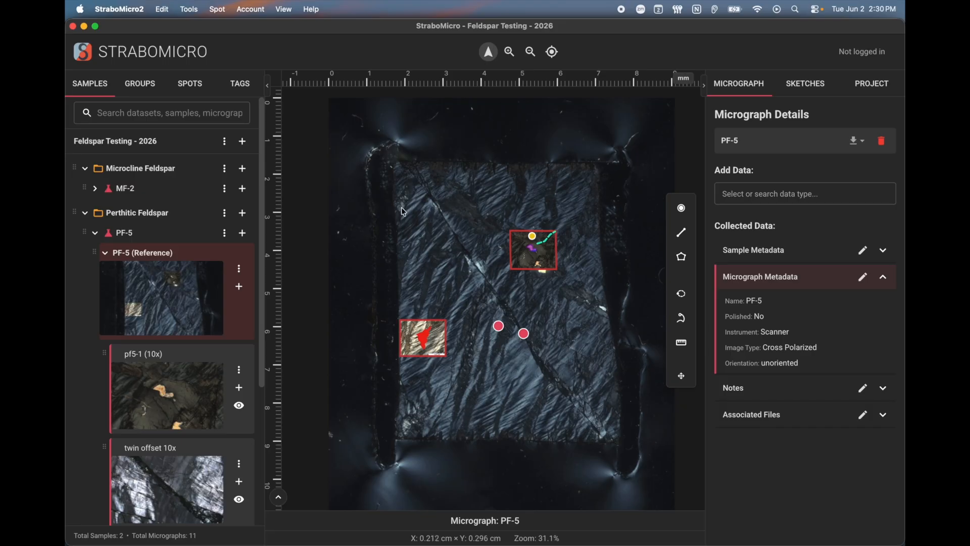
{"action": "left_click", "coordinate": [282, 10]}
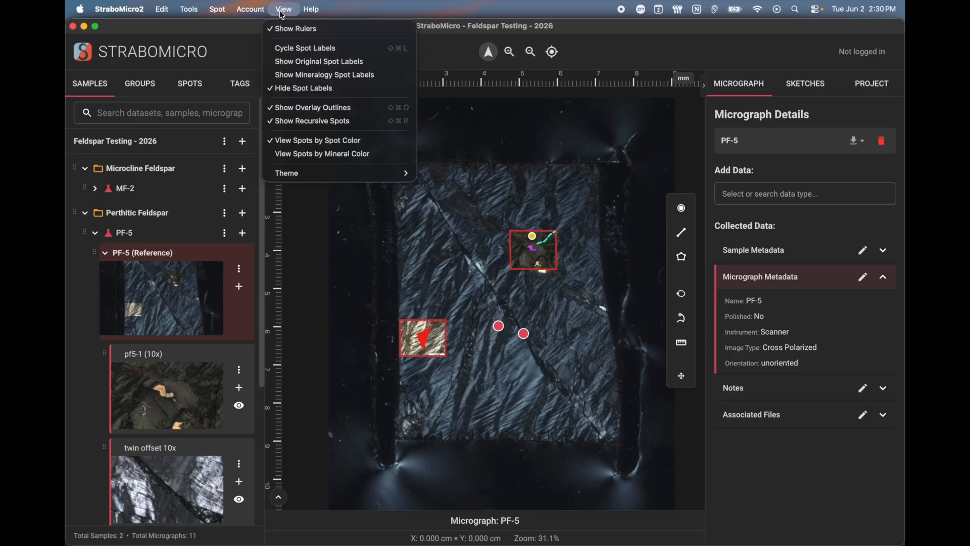
{"action": "left_click", "coordinate": [309, 121]}
{"action": "left_click", "coordinate": [284, 10]}
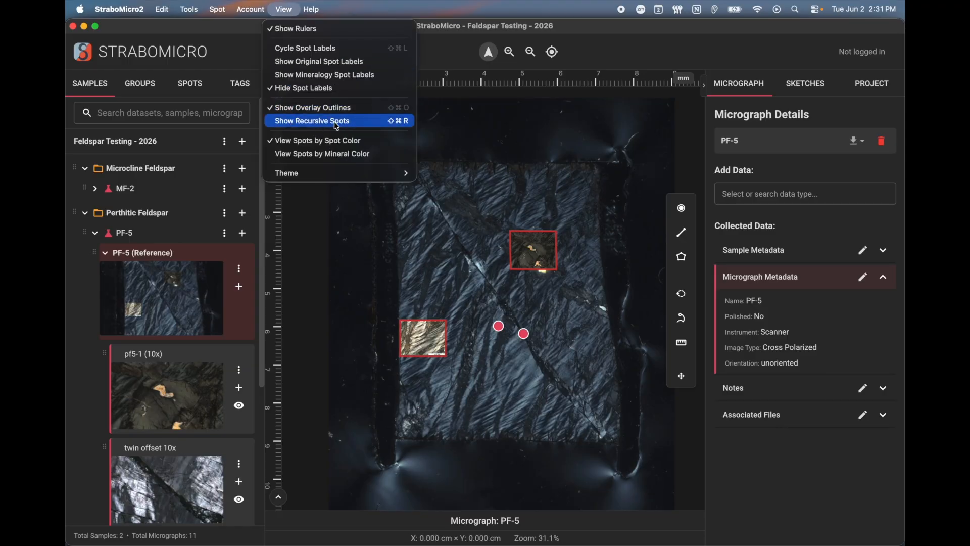
{"action": "left_click", "coordinate": [352, 127]}
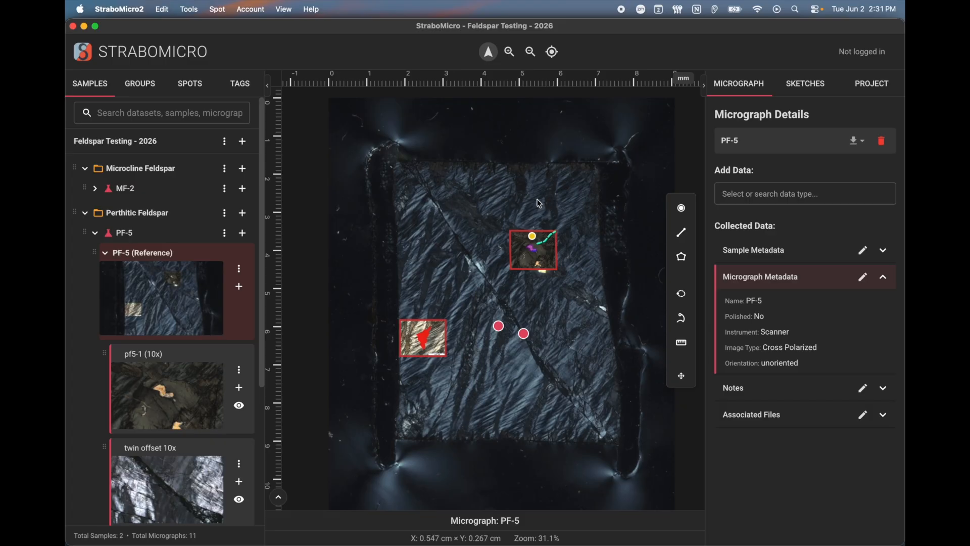
{"action": "scroll", "coordinate": [533, 217], "scroll_direction": "up", "scroll_amount": 16}
{"action": "scroll", "coordinate": [533, 217], "scroll_direction": "down", "scroll_amount": 6}
{"action": "left_click_drag", "start_coordinate": [534, 217], "coordinate": [490, 162]}
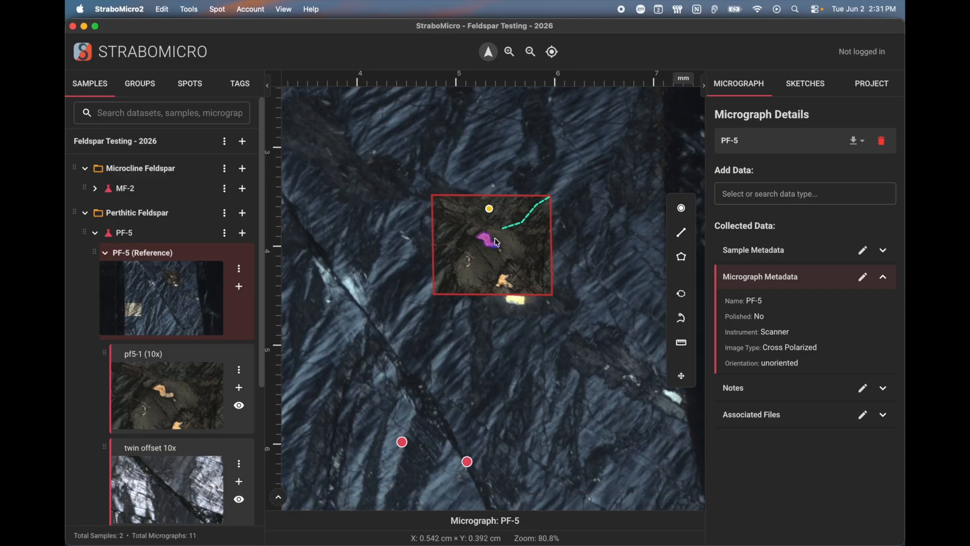
Open the pf5-1 (10x) micrograph on its own from the PF-5 reference view
{"action": "left_click", "coordinate": [497, 242]}
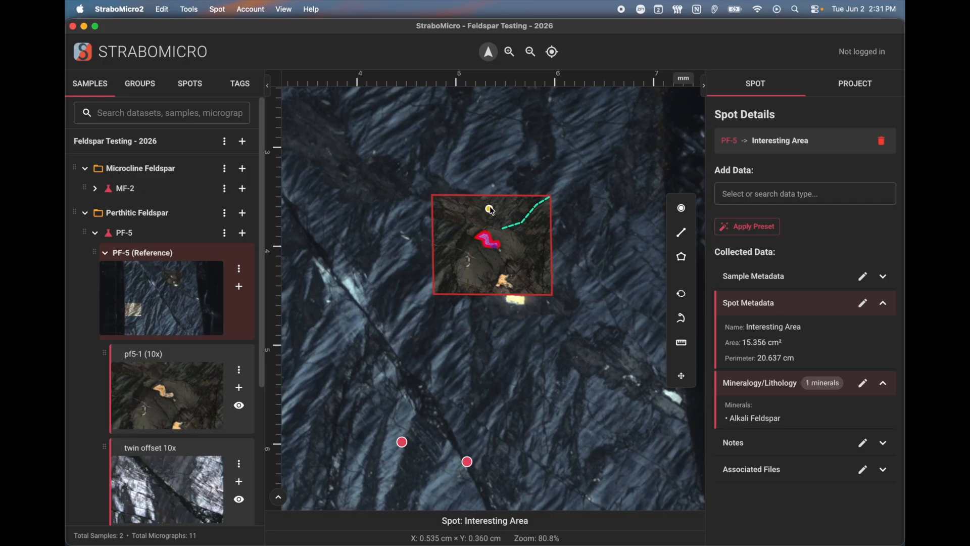
{"action": "left_click", "coordinate": [498, 296]}
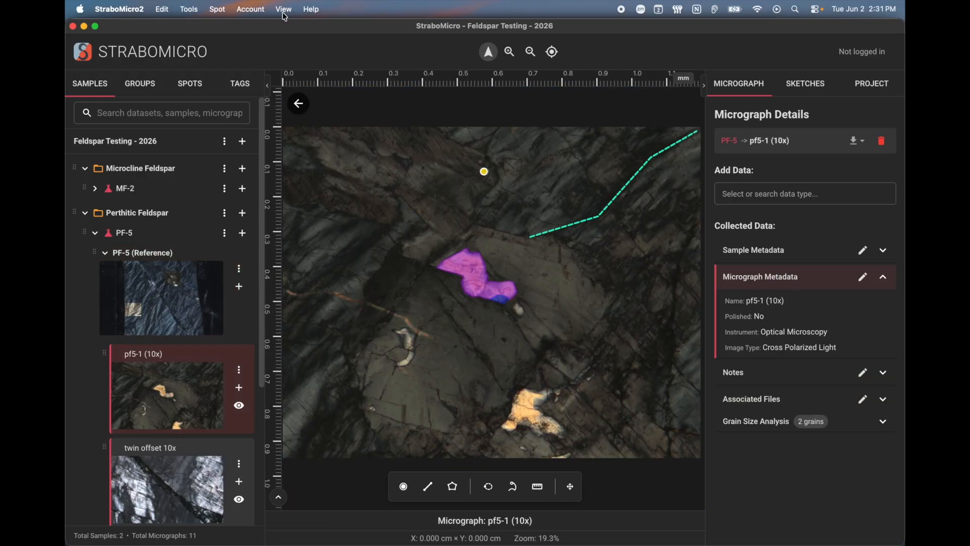
{"action": "left_click", "coordinate": [218, 9]}
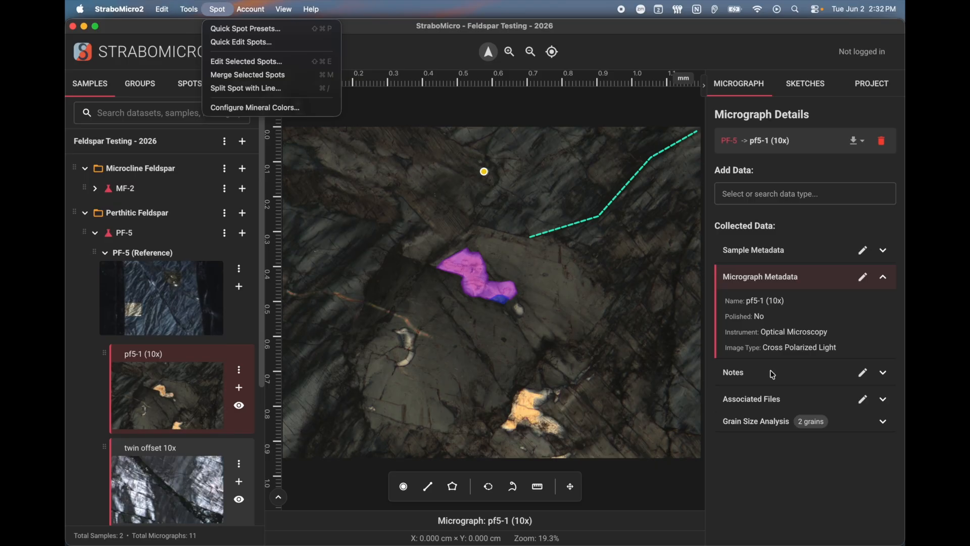
Select the Interesting Inclusion point and choose Feldspar to add in Configure Mineral Colors
{"action": "left_click", "coordinate": [471, 278]}
{"action": "left_click", "coordinate": [484, 172]}
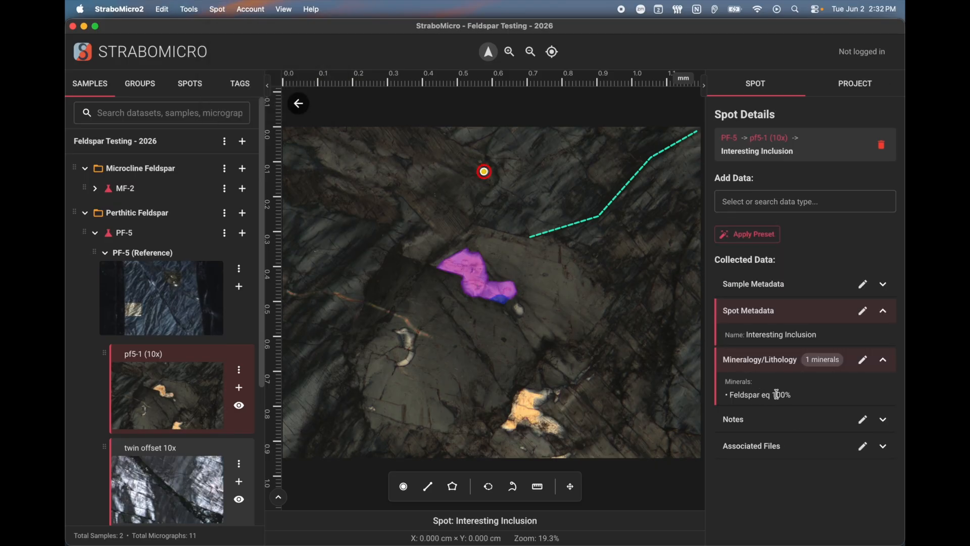
{"action": "left_click", "coordinate": [225, 13]}
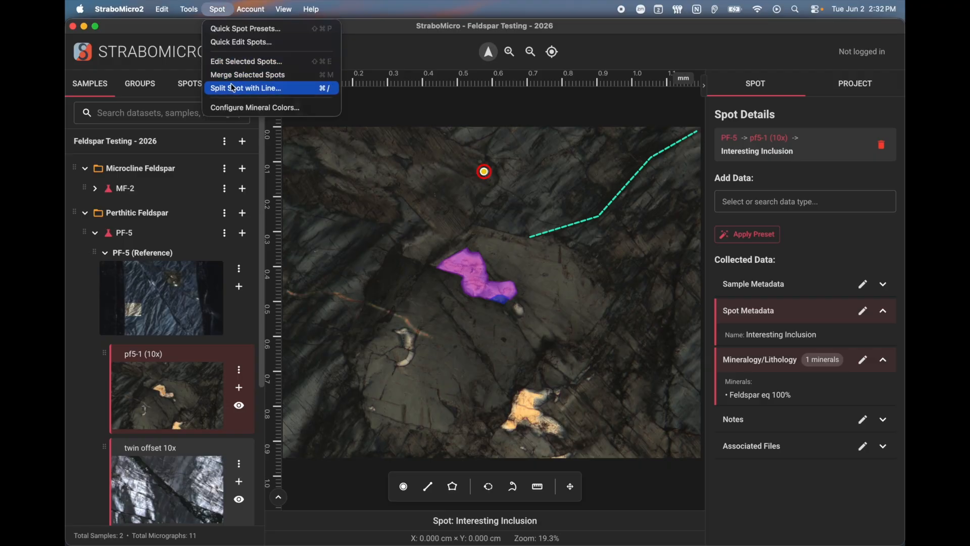
{"action": "left_click", "coordinate": [255, 107]}
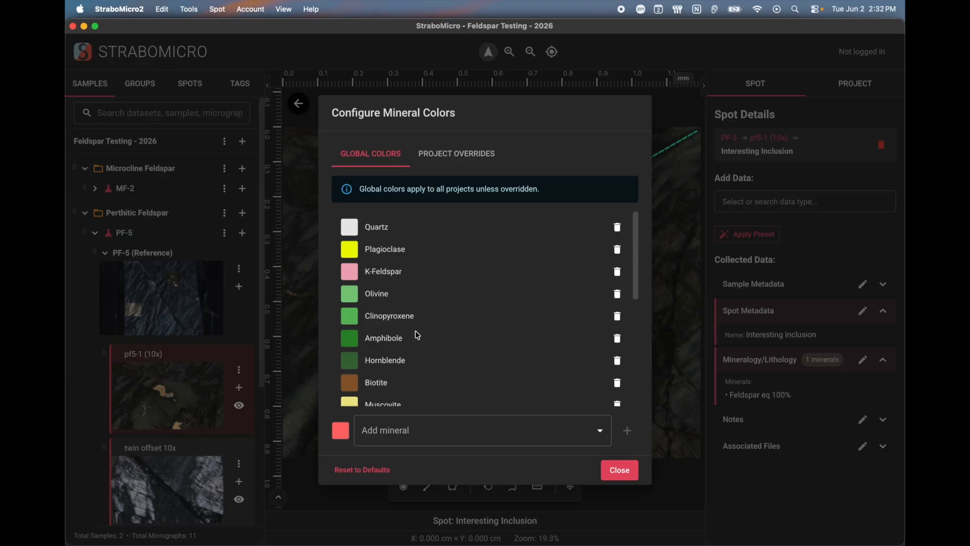
{"action": "scroll", "coordinate": [403, 322], "scroll_direction": "down", "scroll_amount": 10}
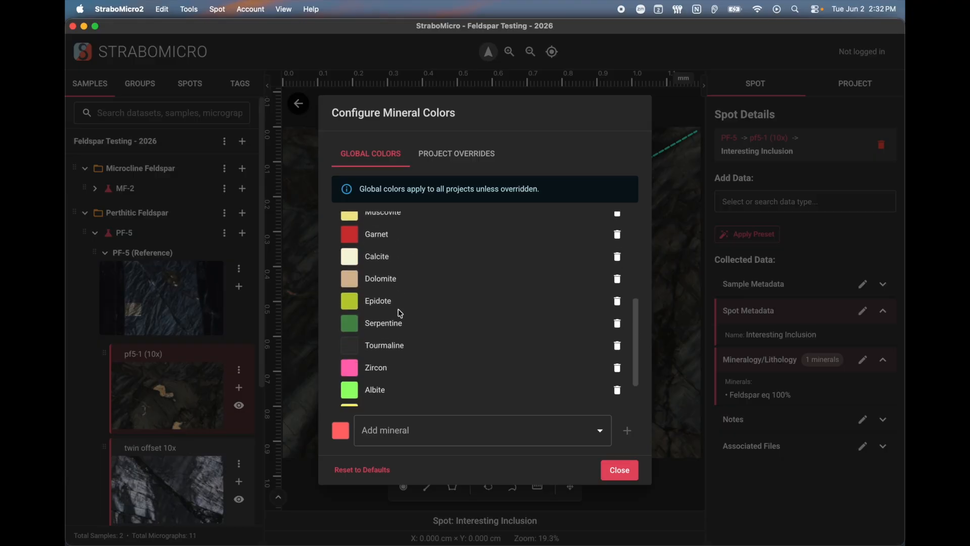
{"action": "left_click", "coordinate": [403, 430]}
{"action": "type", "text": "feld"}
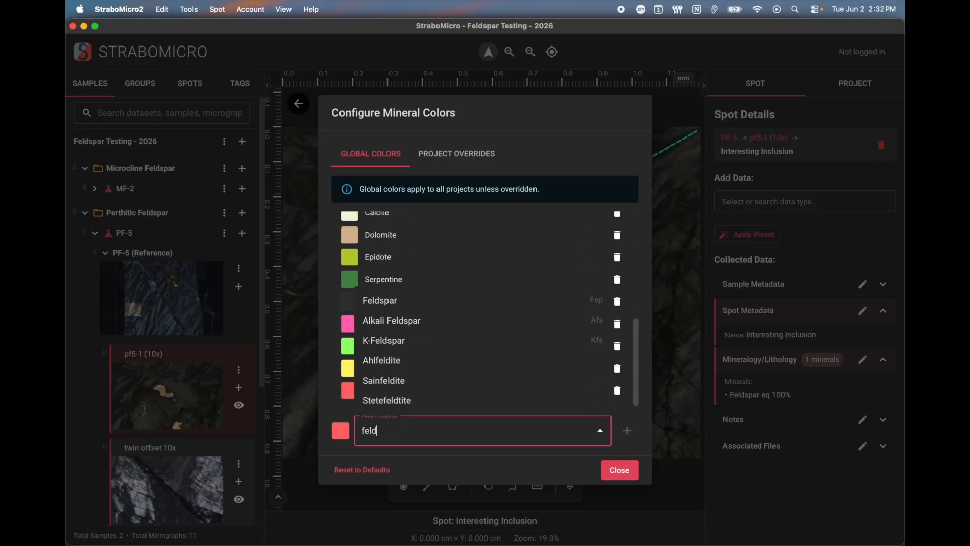
{"action": "left_click", "coordinate": [384, 300]}
Give Feldspar a red colour, add it to the mineral colour list, and close the dialog
{"action": "left_click", "coordinate": [341, 431]}
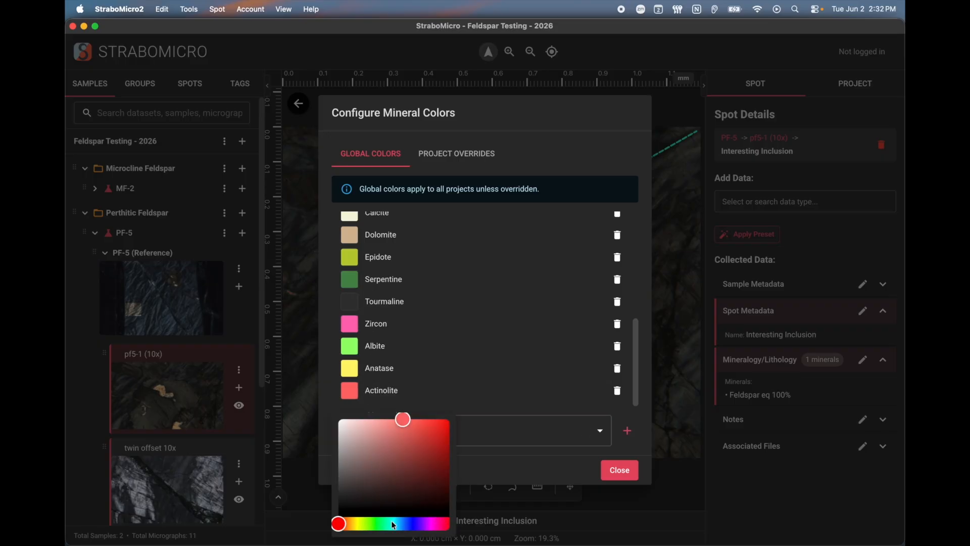
{"action": "left_click_drag", "start_coordinate": [345, 529], "coordinate": [374, 526]}
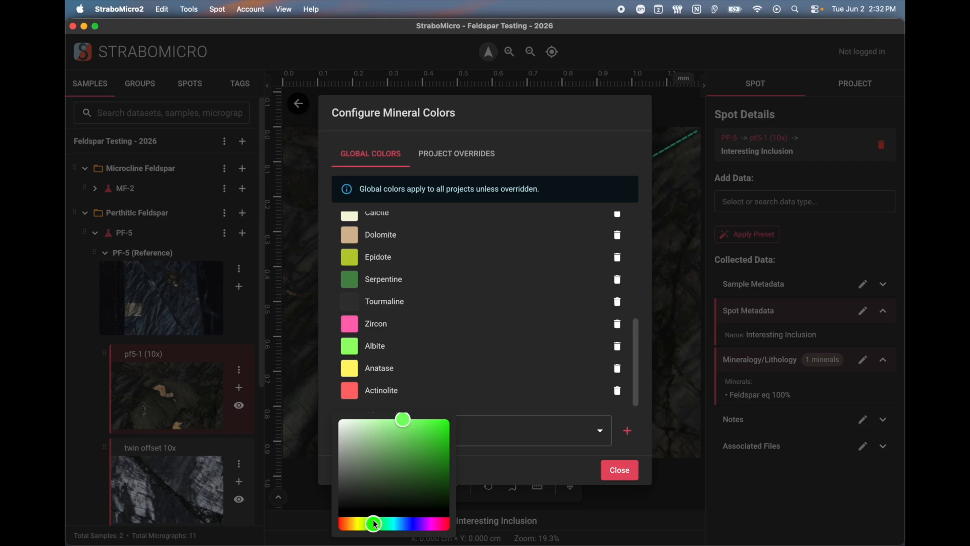
{"action": "left_click_drag", "start_coordinate": [403, 420], "coordinate": [450, 420]}
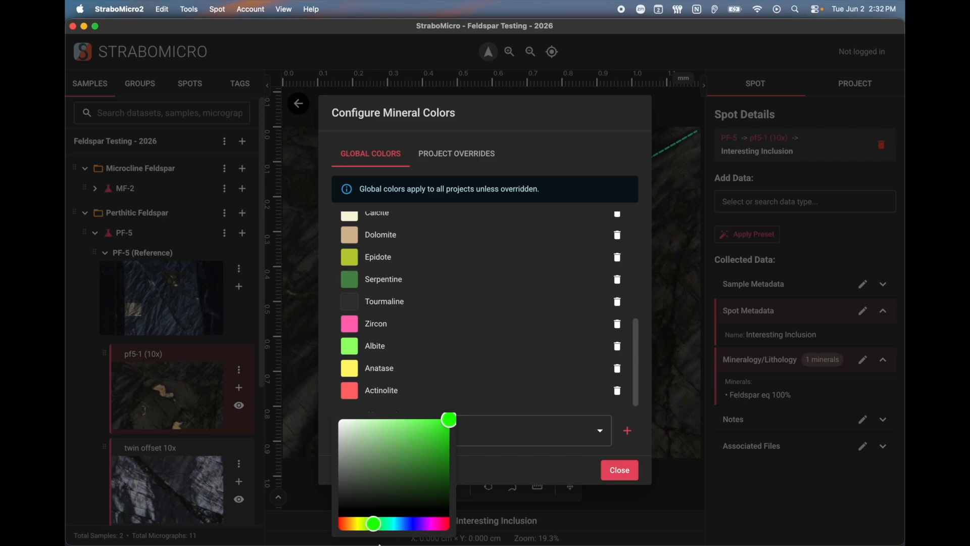
{"action": "left_click_drag", "start_coordinate": [376, 526], "coordinate": [431, 525]}
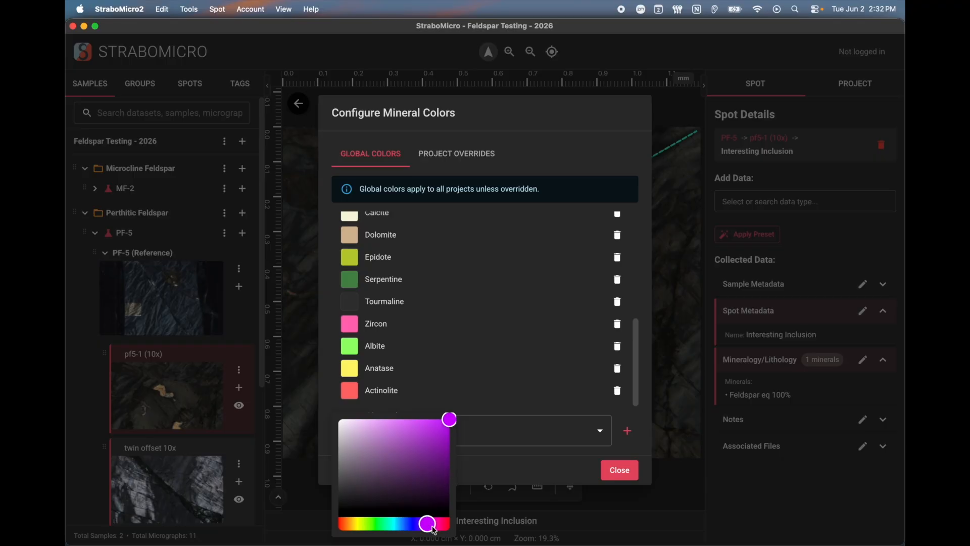
{"action": "left_click_drag", "start_coordinate": [435, 528], "coordinate": [462, 527]}
{"action": "left_click", "coordinate": [538, 458]}
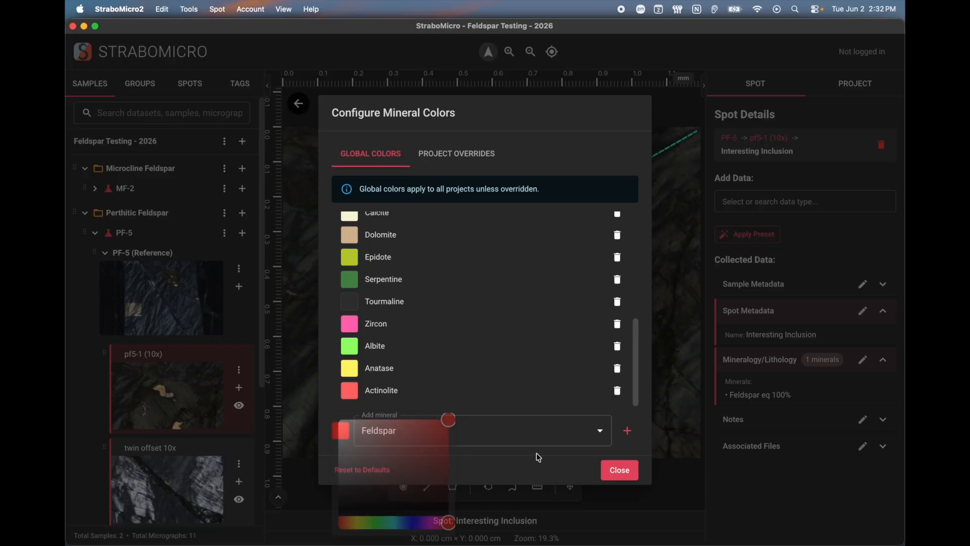
{"action": "left_click", "coordinate": [628, 431]}
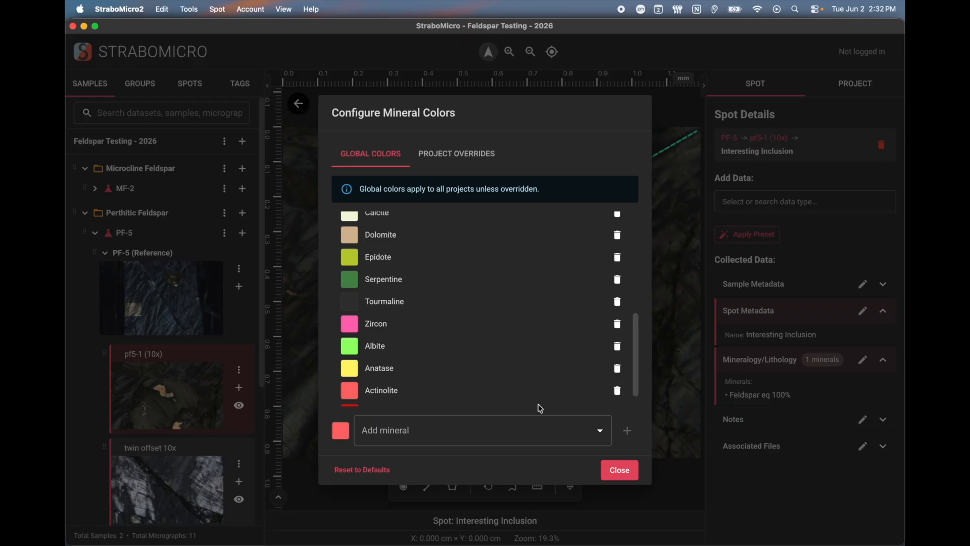
{"action": "scroll", "coordinate": [530, 384], "scroll_direction": "down", "scroll_amount": 2}
{"action": "left_click", "coordinate": [614, 467]}
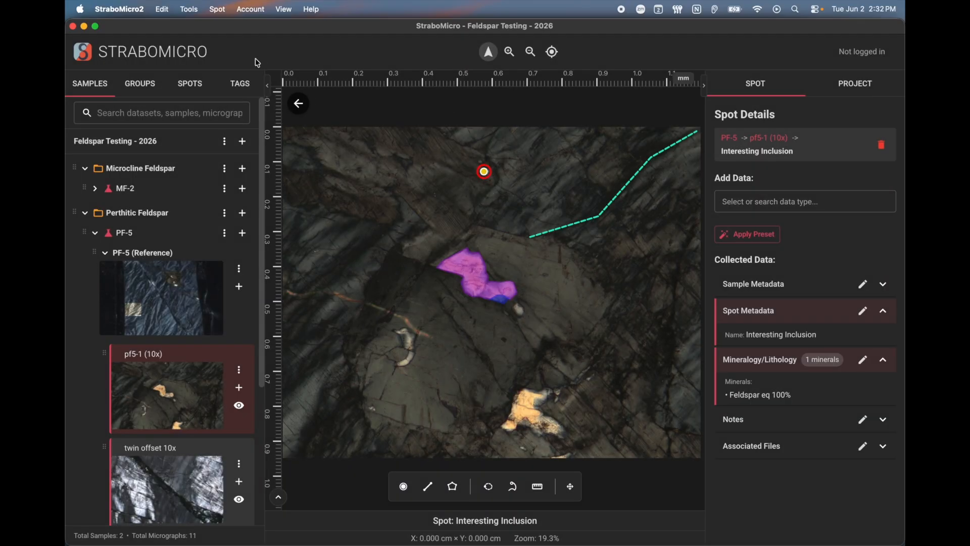
Switch to View Spots by Mineral Color, then select the Interesting Area polygon
{"action": "left_click", "coordinate": [284, 10]}
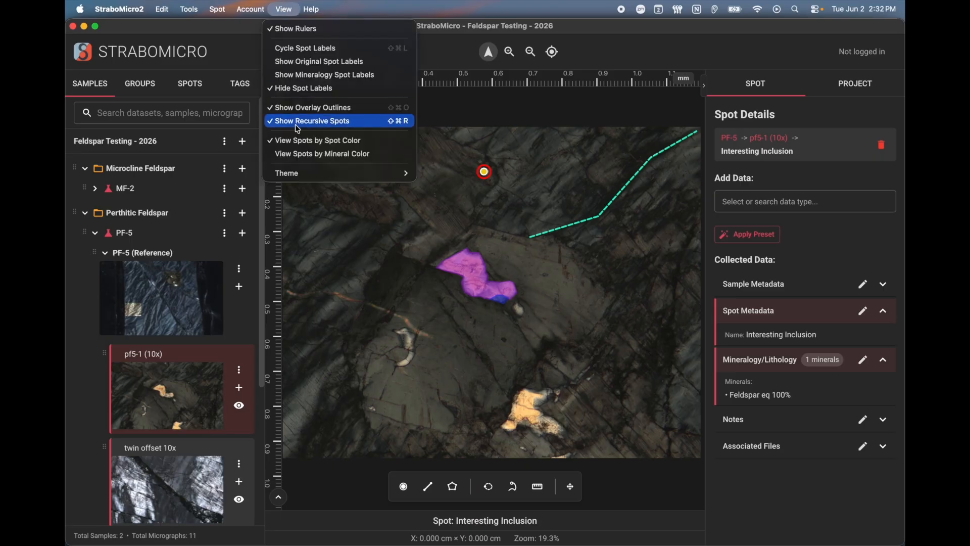
{"action": "left_click", "coordinate": [306, 154]}
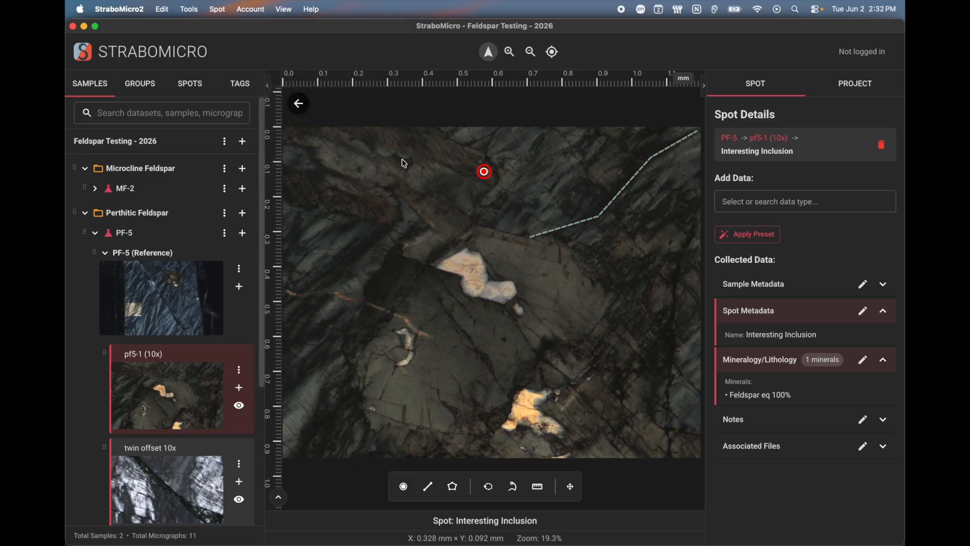
{"action": "left_click", "coordinate": [501, 182]}
{"action": "left_click", "coordinate": [484, 173]}
{"action": "left_click", "coordinate": [465, 272]}
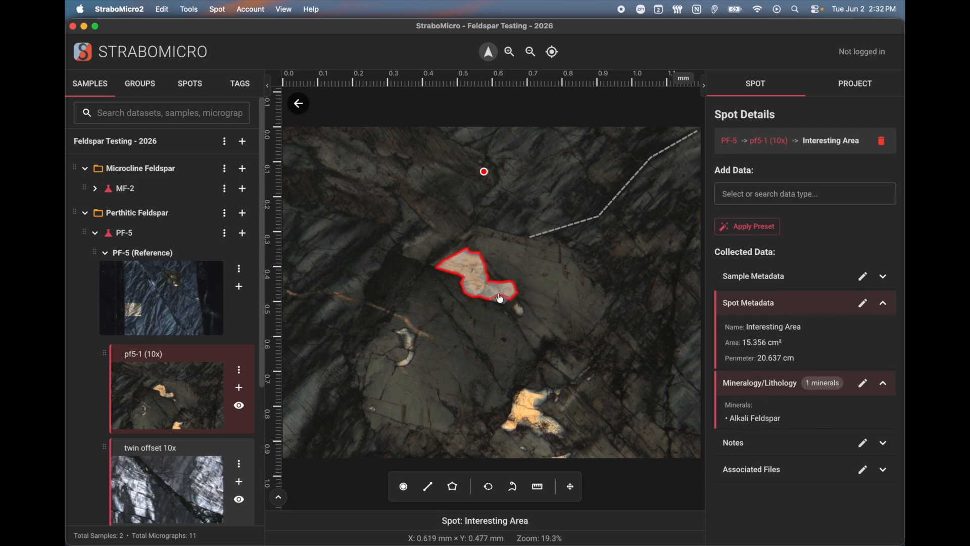
Replace the Interesting Area's mineral Alkali Feldspar with Feldspar and save
{"action": "left_click", "coordinate": [862, 384]}
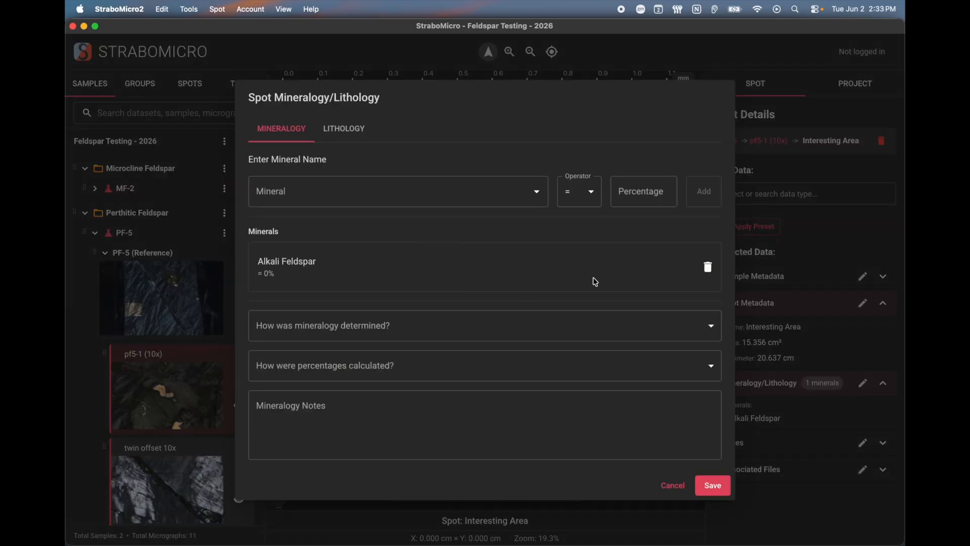
{"action": "left_click", "coordinate": [708, 267]}
{"action": "left_click", "coordinate": [505, 224]}
{"action": "type", "text": "feld"}
{"action": "left_click", "coordinate": [366, 264]}
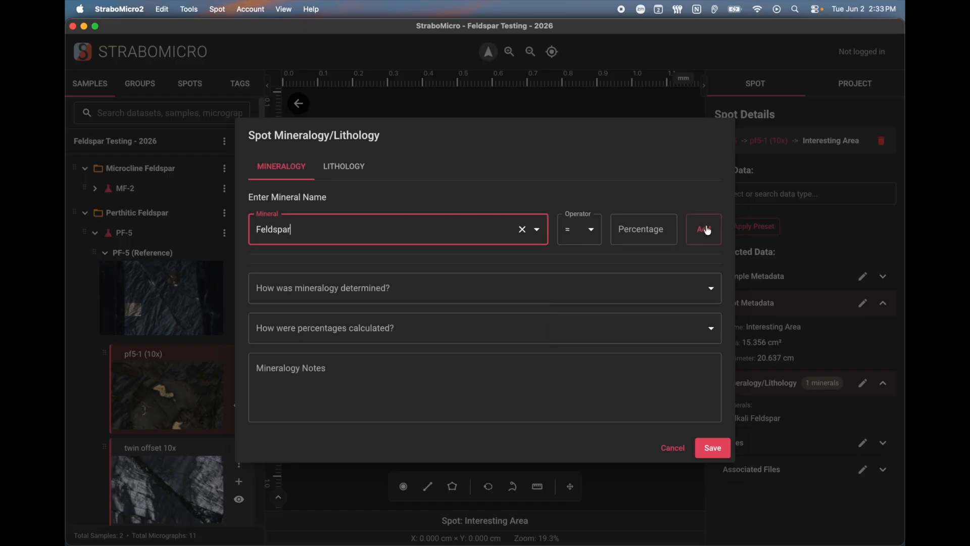
{"action": "left_click", "coordinate": [702, 229]}
{"action": "left_click", "coordinate": [712, 485]}
Open the red polygon's name, colour and opacity settings, then cancel without changes
{"action": "left_click", "coordinate": [562, 254]}
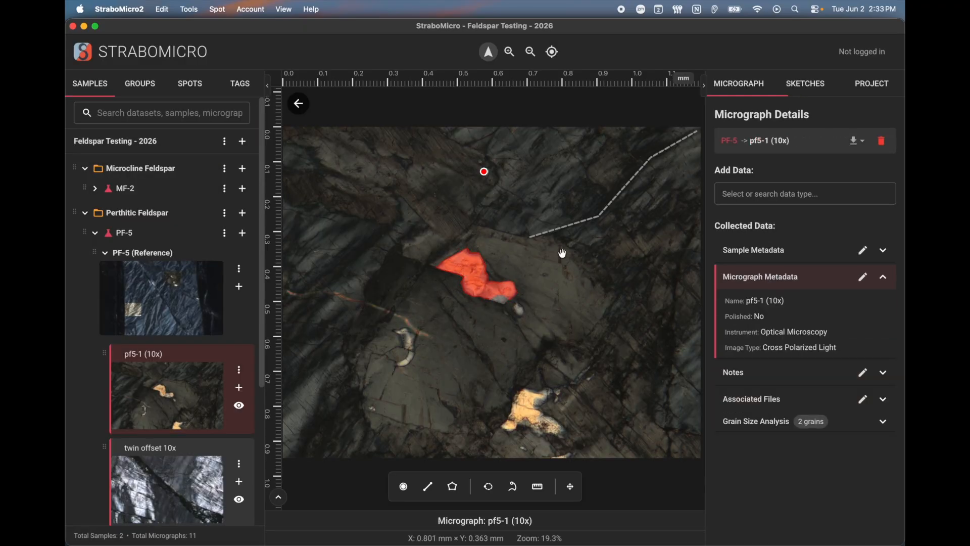
{"action": "right_click", "coordinate": [482, 292]}
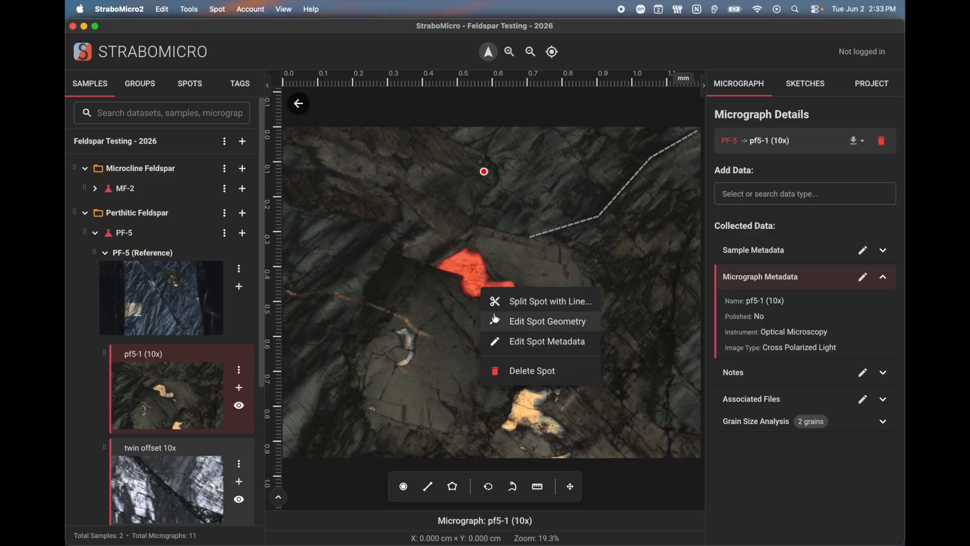
{"action": "left_click", "coordinate": [525, 336]}
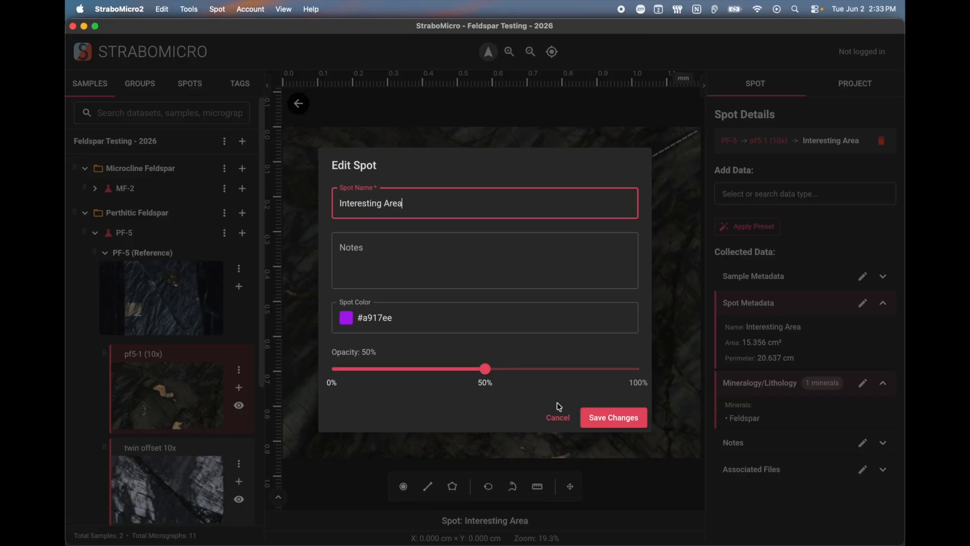
{"action": "left_click", "coordinate": [570, 421]}
{"action": "left_click", "coordinate": [512, 250]}
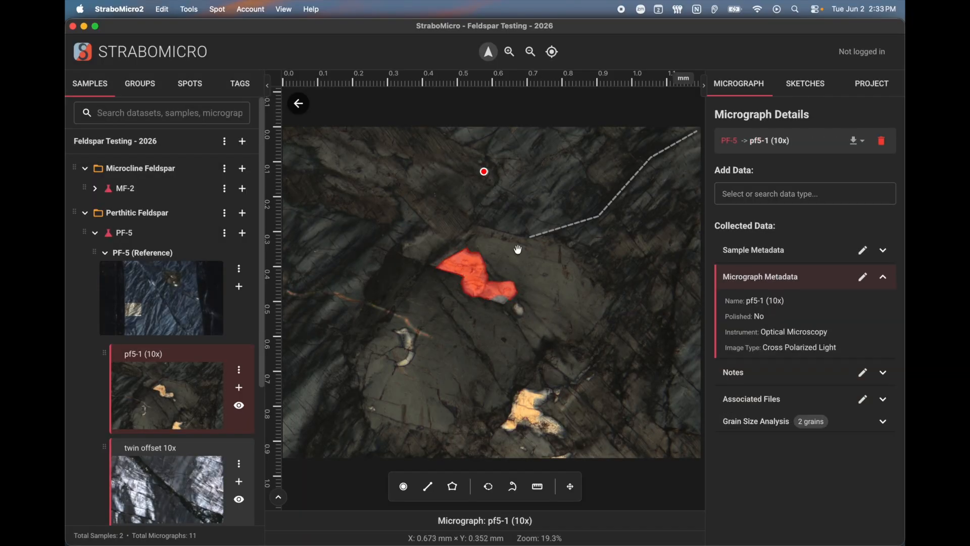
Restore spot-colour display with View Spots by Spot Color, then reopen the Spot menu
{"action": "left_click", "coordinate": [293, 10]}
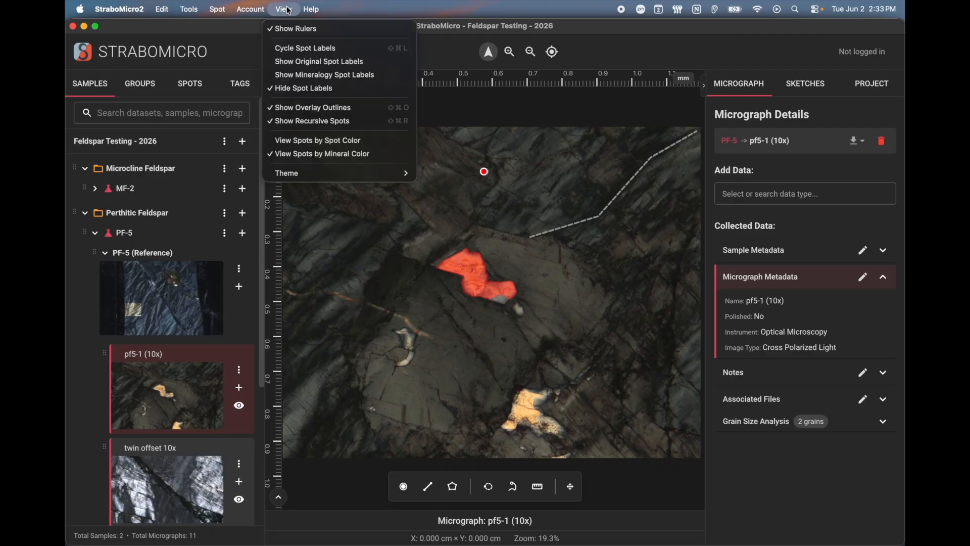
{"action": "left_click", "coordinate": [339, 142]}
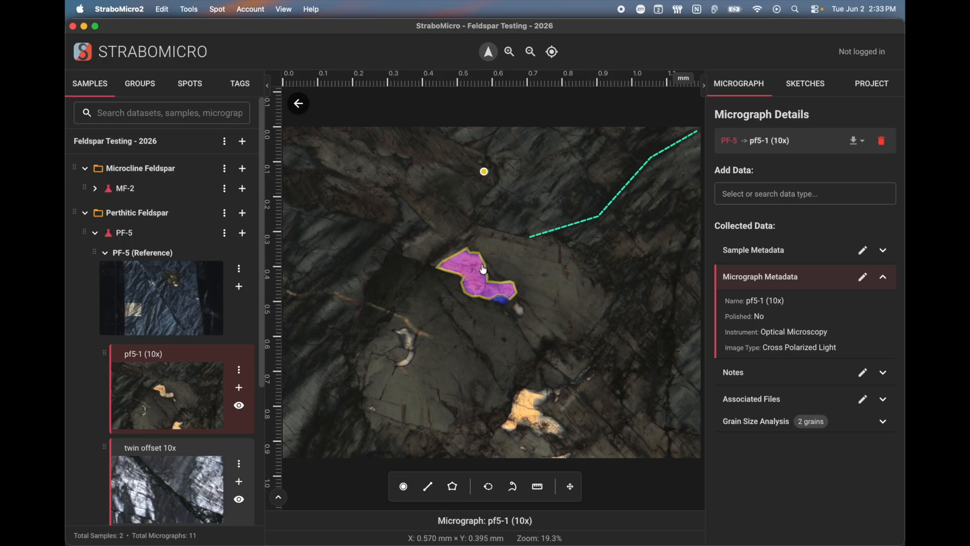
{"action": "left_click", "coordinate": [214, 12]}
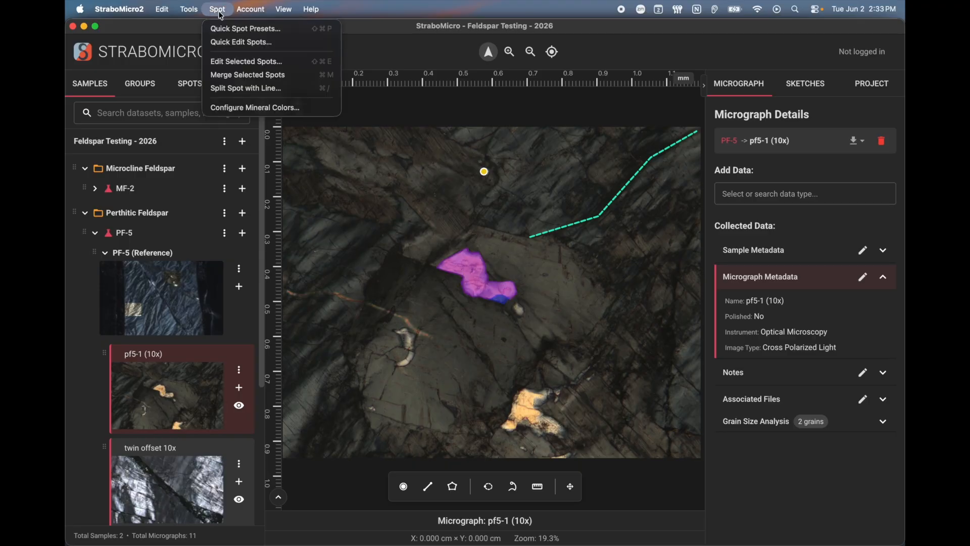
{"action": "left_click", "coordinate": [220, 14]}
{"action": "left_click", "coordinate": [219, 12]}
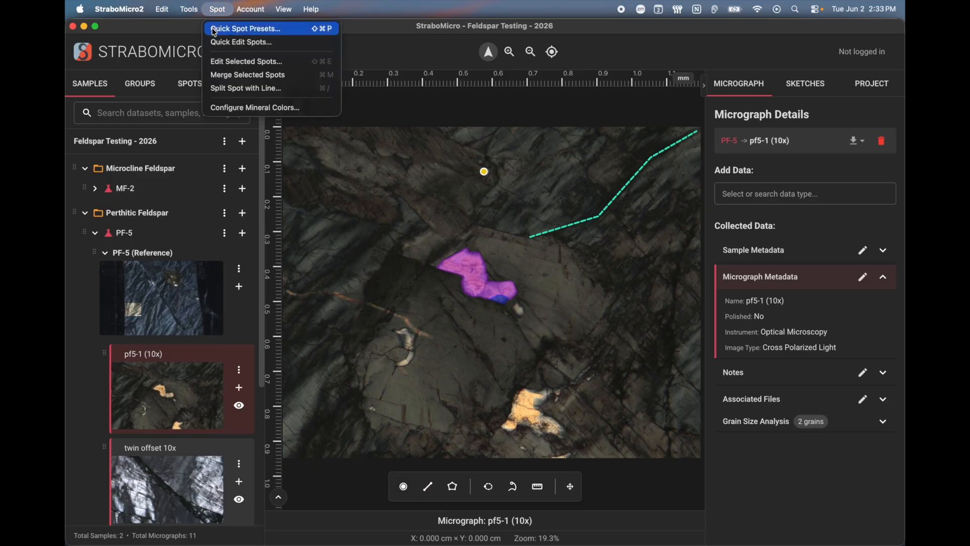
Set up Quick Edit Spots for pf5-1 to include all spots on the micrograph, sorted spatially
{"action": "left_click", "coordinate": [280, 47]}
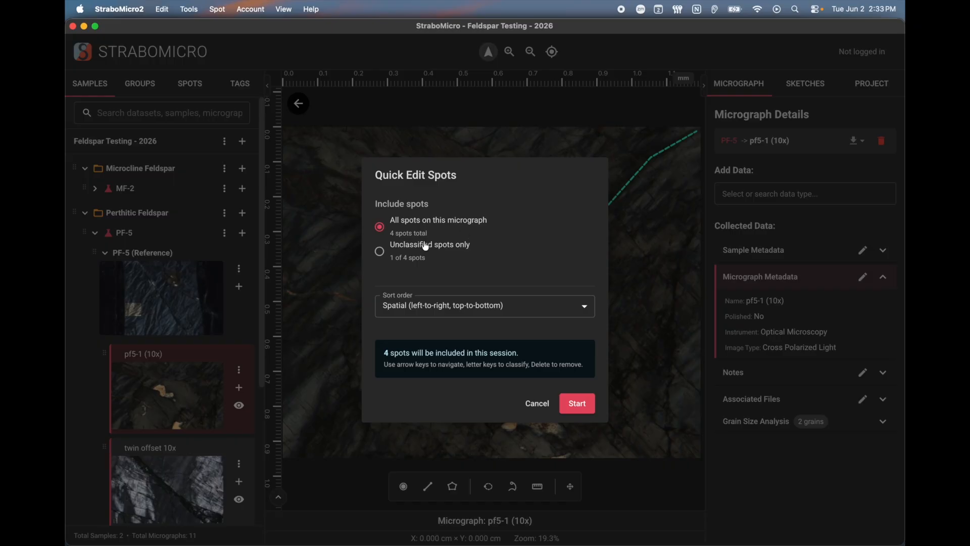
{"action": "left_click", "coordinate": [402, 252]}
{"action": "left_click", "coordinate": [425, 229]}
{"action": "left_click_drag", "start_coordinate": [376, 174], "coordinate": [455, 174]}
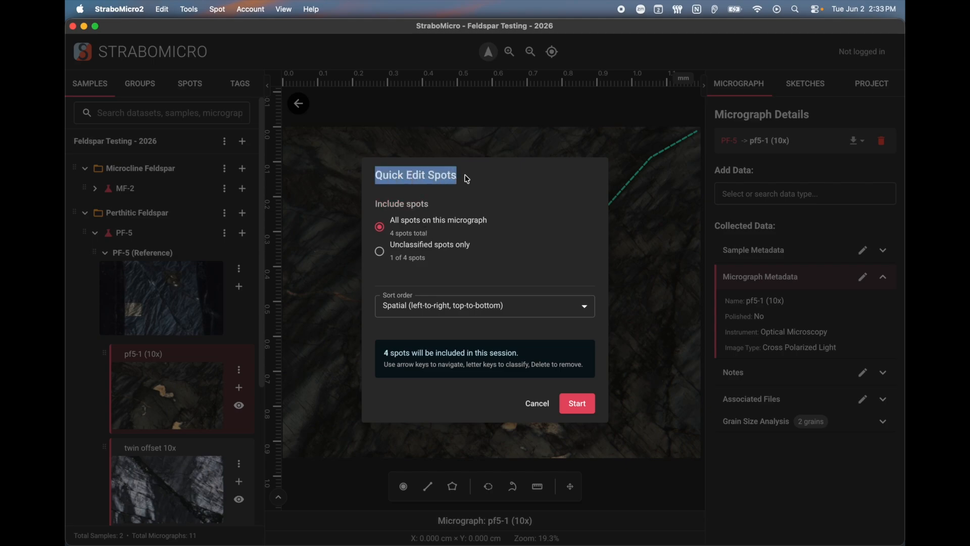
{"action": "left_click", "coordinate": [484, 181]}
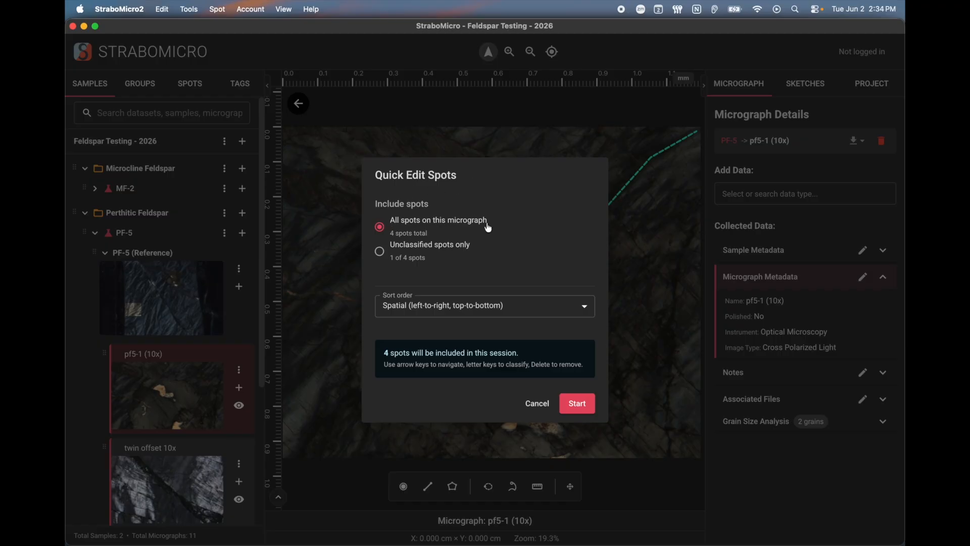
Start quick-editing all four spots, moving the Quick Edit bar and statistics panel over the canvas
{"action": "left_click", "coordinate": [581, 411]}
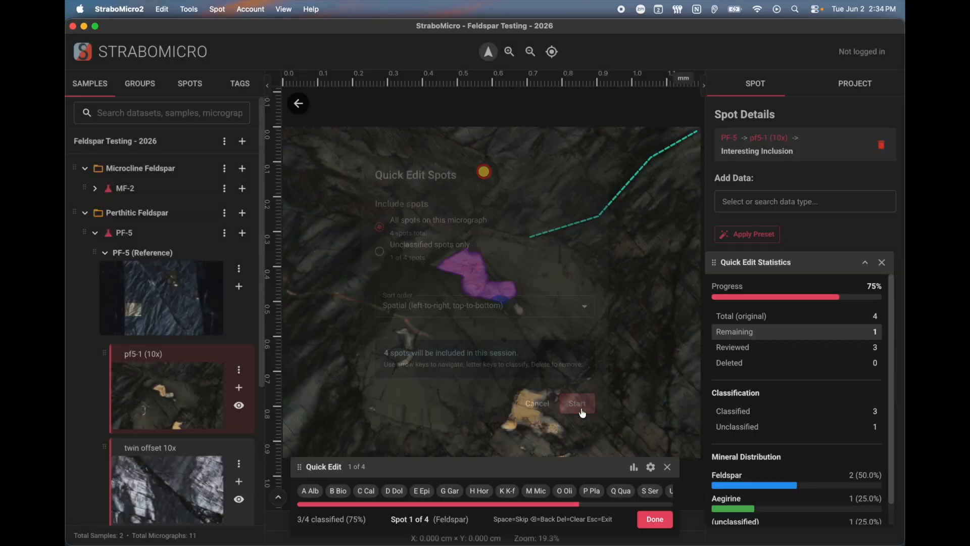
{"action": "mouse_move", "coordinate": [570, 466]}
{"action": "left_mouse_down"}
{"action": "mouse_move", "coordinate": [506, 375]}
{"action": "mouse_move", "coordinate": [459, 365]}
{"action": "left_mouse_up"}
{"action": "left_click_drag", "start_coordinate": [812, 273], "coordinate": [746, 181]}
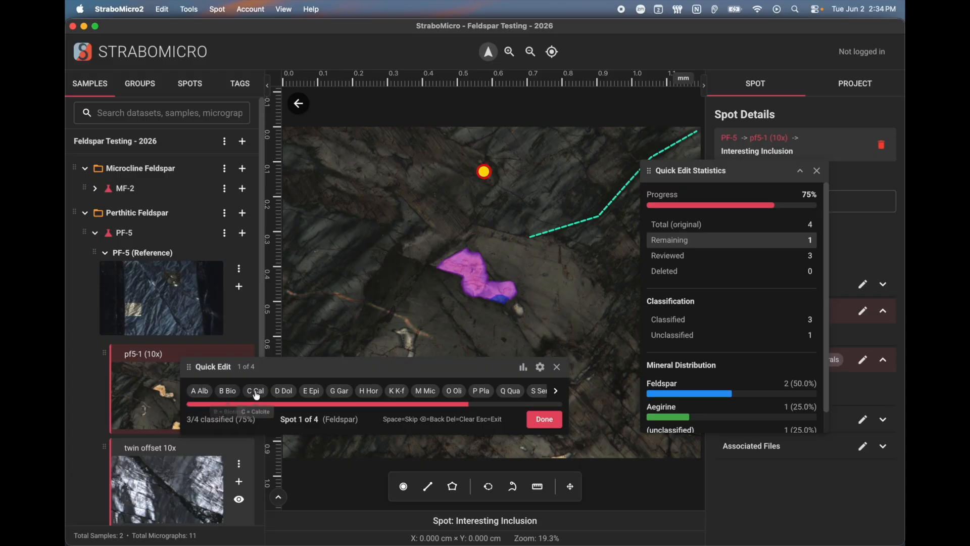
{"action": "left_click", "coordinate": [540, 369]}
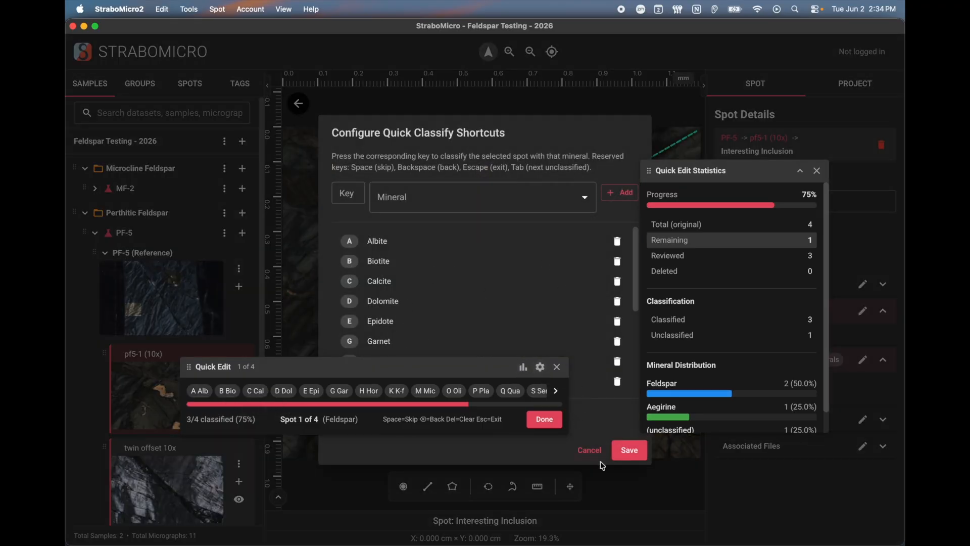
{"action": "left_click", "coordinate": [589, 450]}
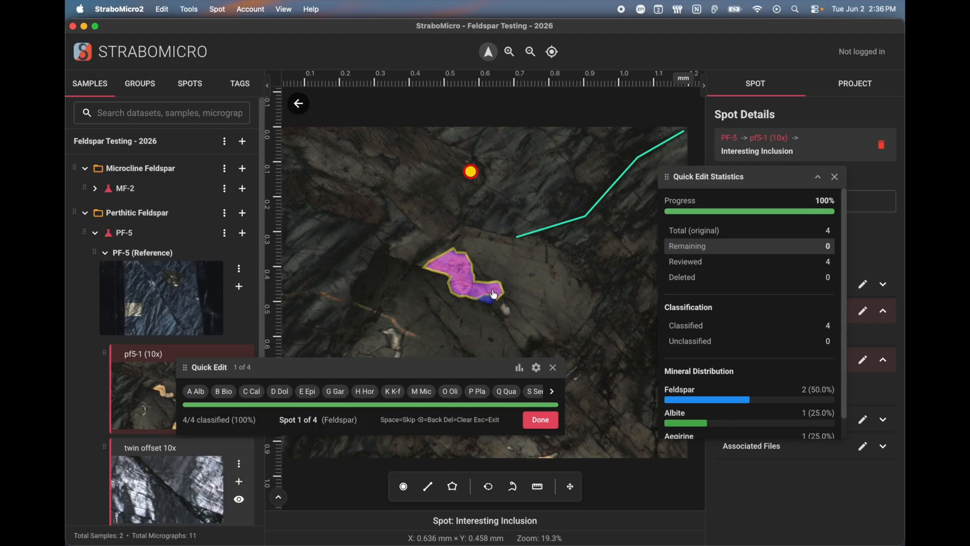
Classify the four spots as Albite, biotite, hornblende and olivine with the A, B, H, O keys
{"action": "left_click", "coordinate": [195, 392]}
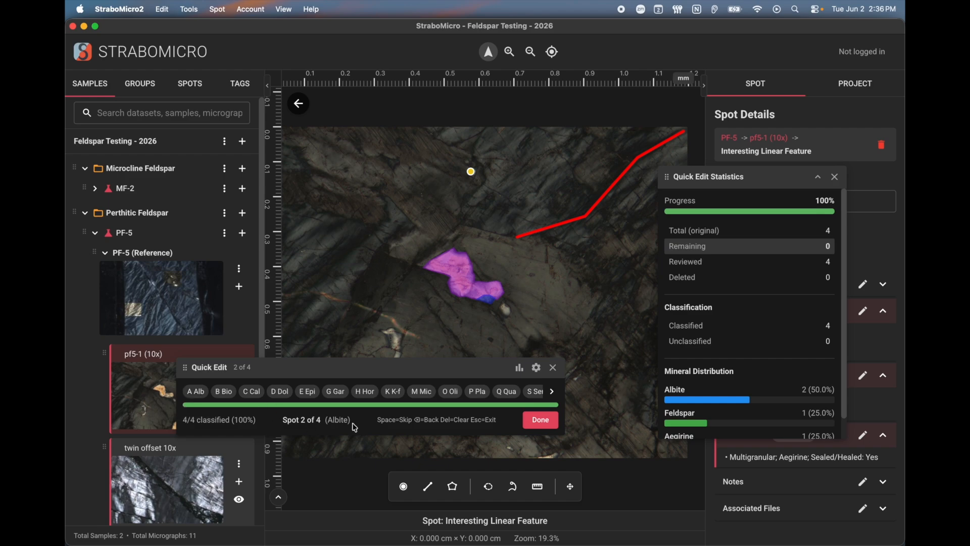
{"action": "key", "text": "space"}
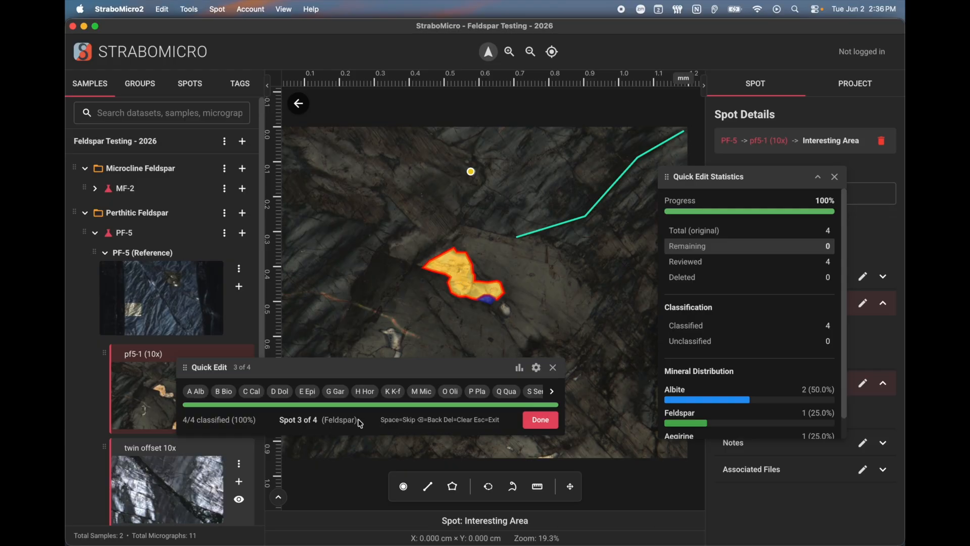
{"action": "key", "text": "a"}
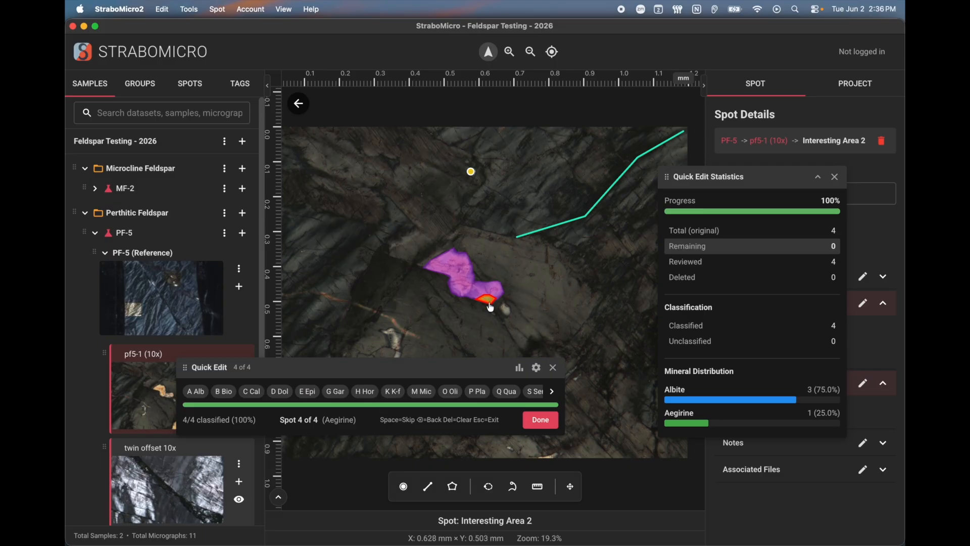
{"action": "key", "text": "a"}
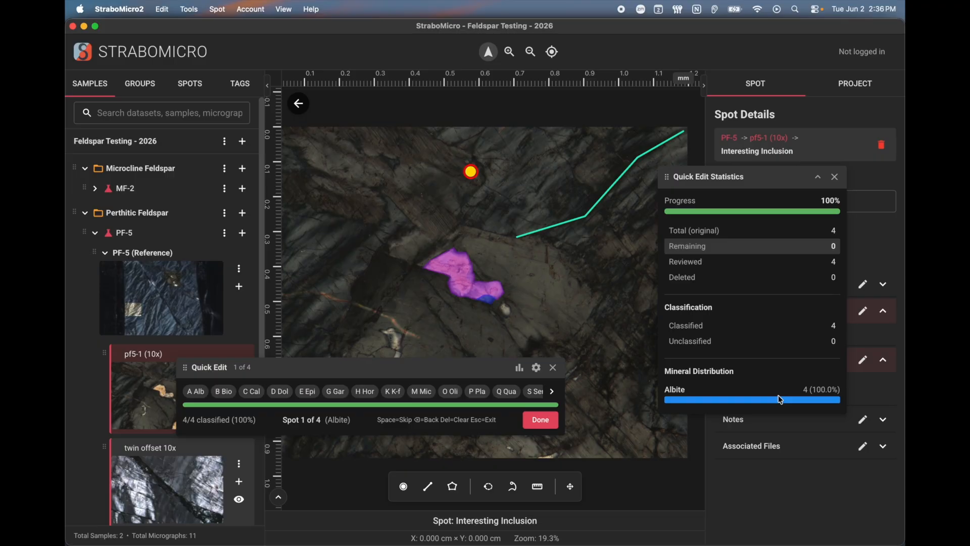
{"action": "key", "text": "b"}
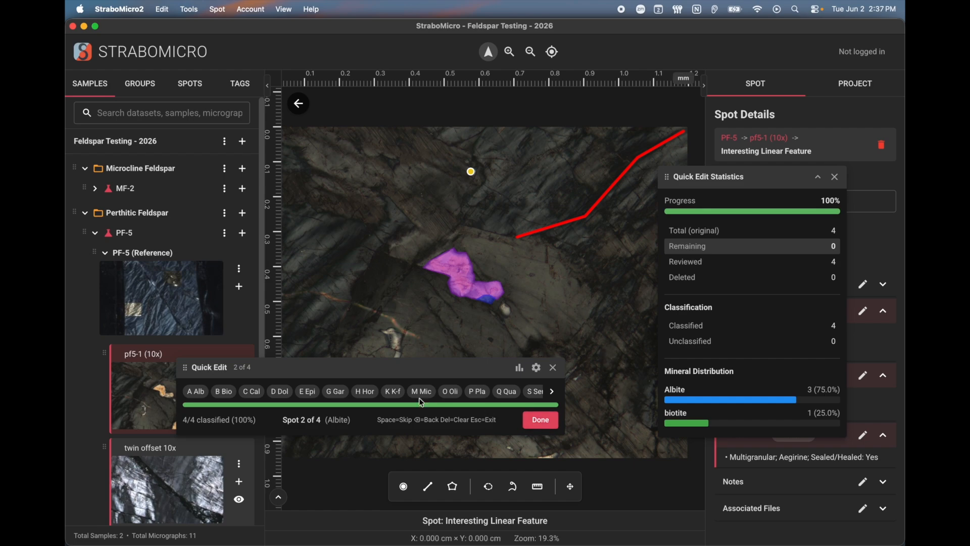
{"action": "key", "text": "h"}
{"action": "key", "text": "o"}
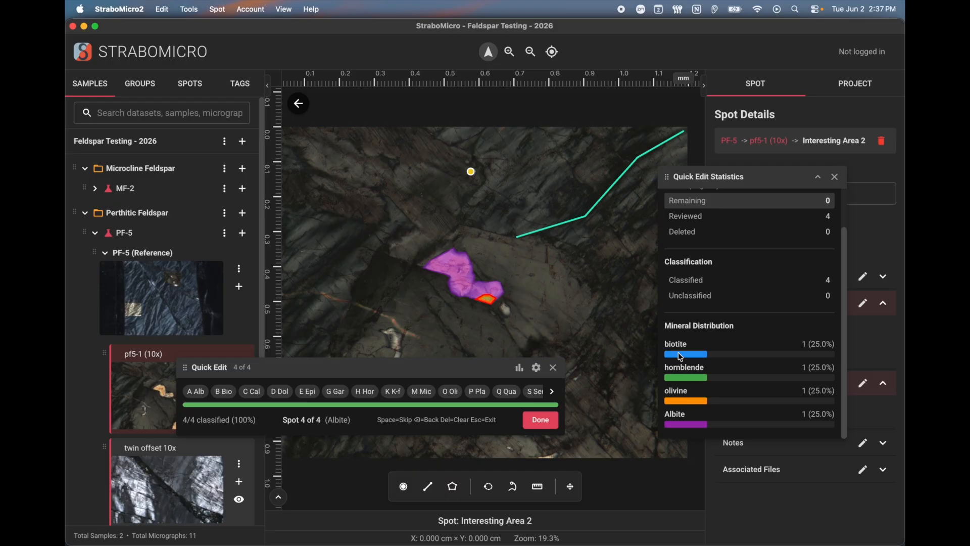
{"action": "scroll", "coordinate": [714, 389], "scroll_direction": "up", "scroll_amount": 2}
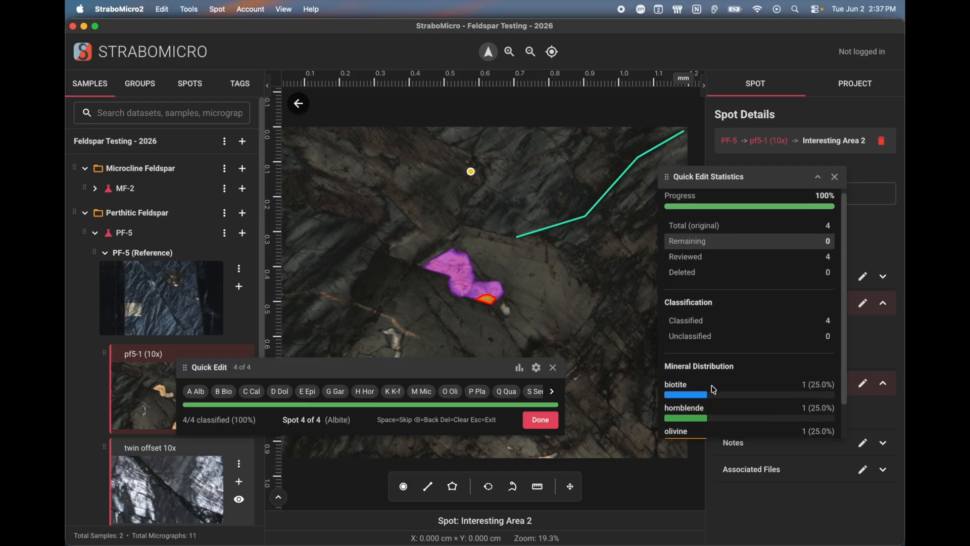
{"action": "scroll", "coordinate": [714, 390], "scroll_direction": "down", "scroll_amount": 2}
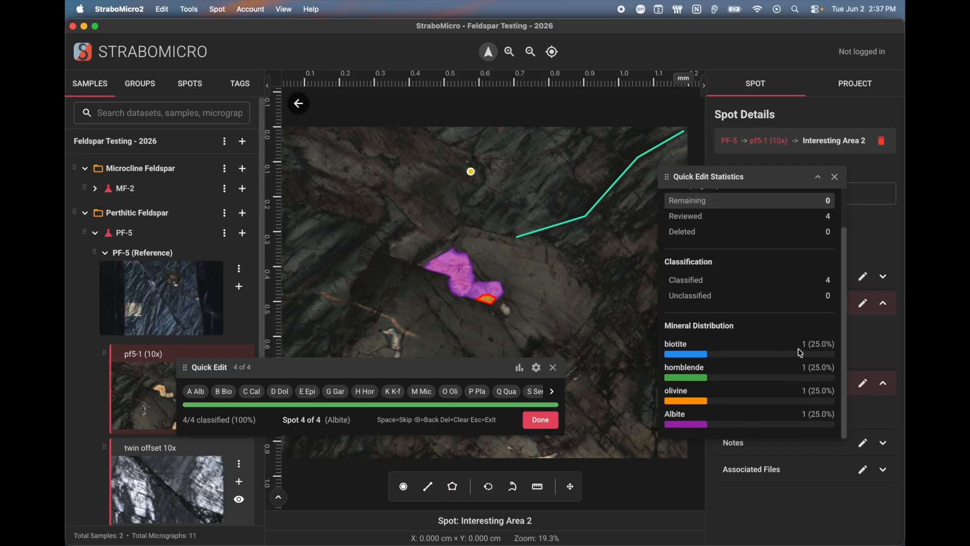
End the quick-edit session and check the minerals on the linear feature and inclusion spots
{"action": "left_click", "coordinate": [540, 419]}
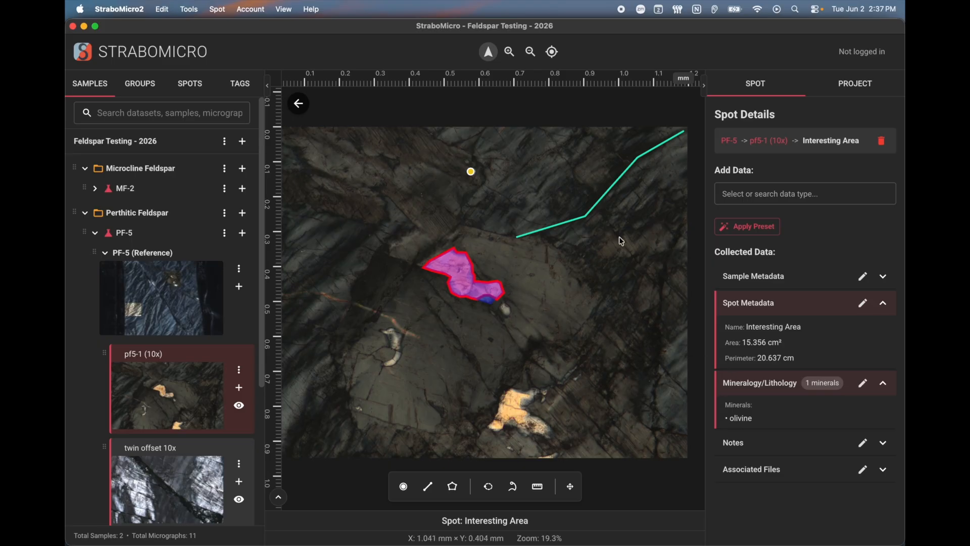
{"action": "left_click", "coordinate": [590, 220]}
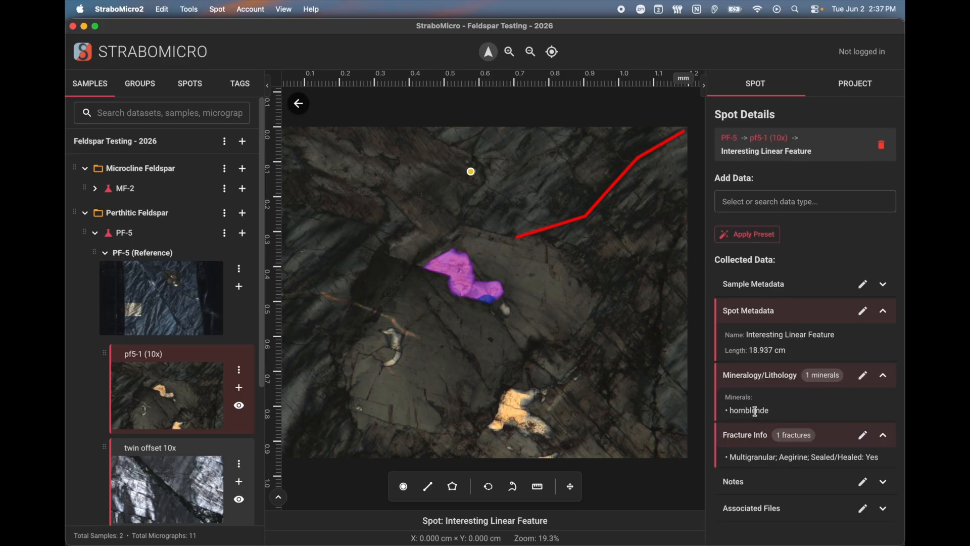
{"action": "left_click", "coordinate": [471, 171]}
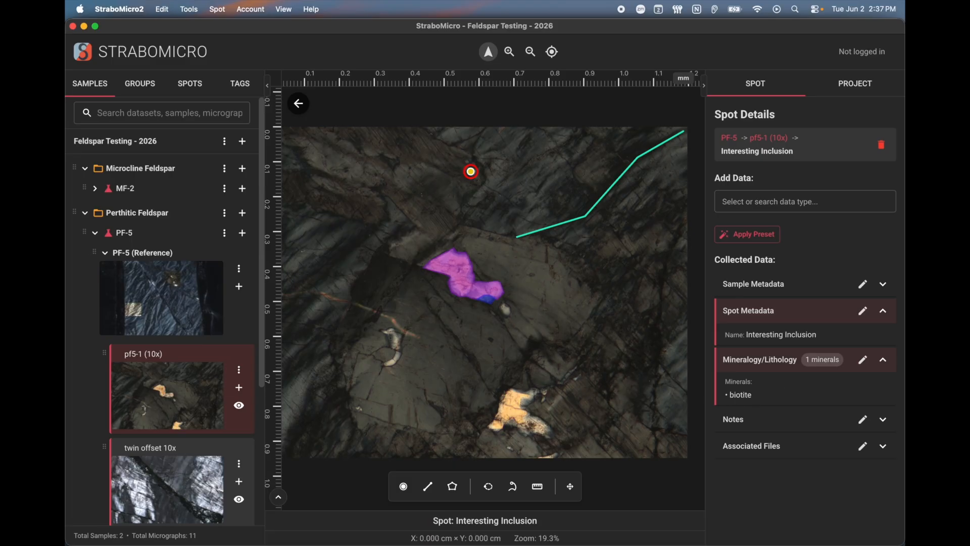
{"action": "left_click", "coordinate": [218, 10]}
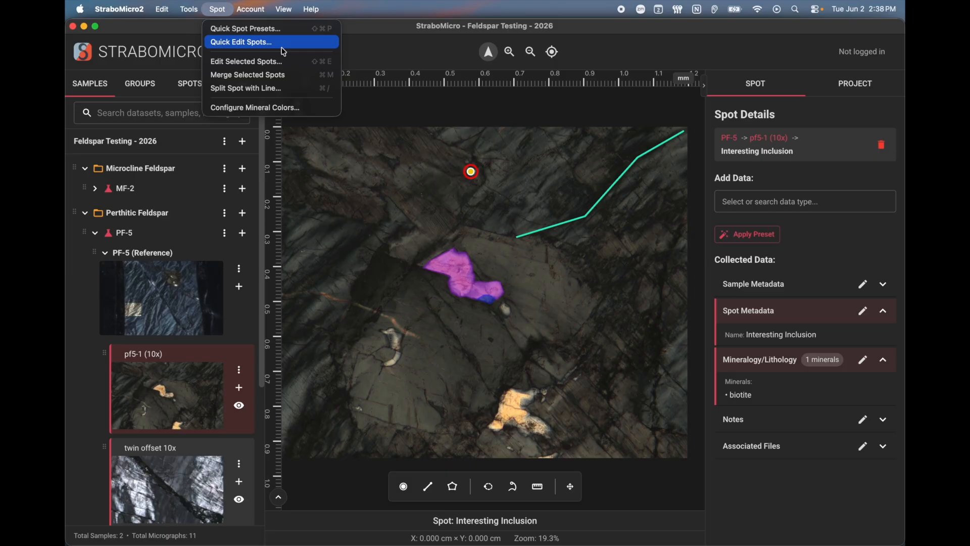
Open Spot > Quick Spot Presets and view the empty Project presets list
{"action": "left_click", "coordinate": [384, 207]}
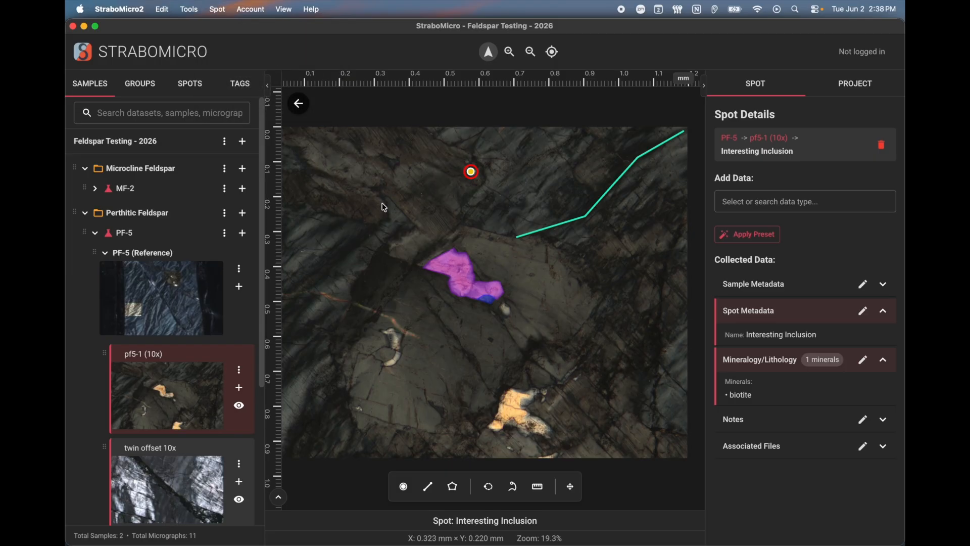
{"action": "left_click", "coordinate": [220, 12]}
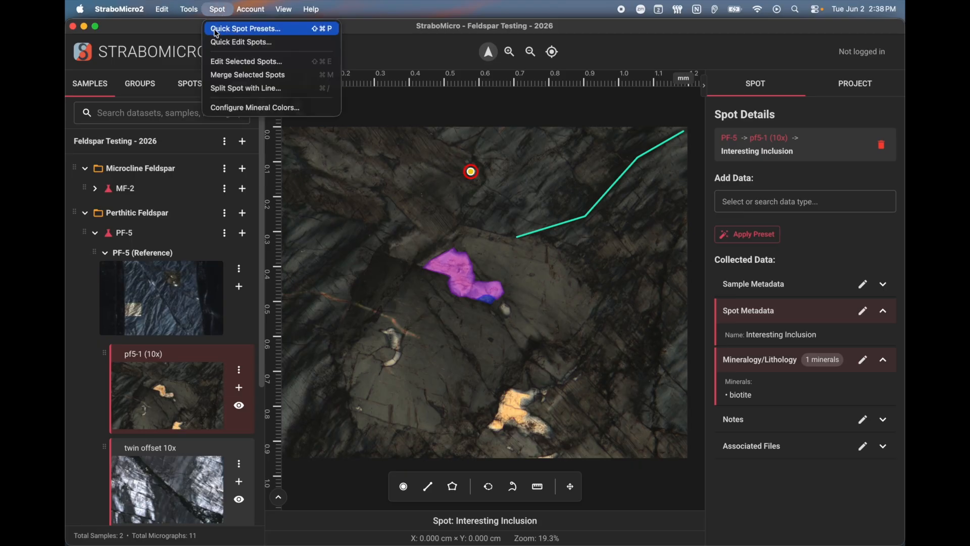
{"action": "left_click", "coordinate": [279, 33]}
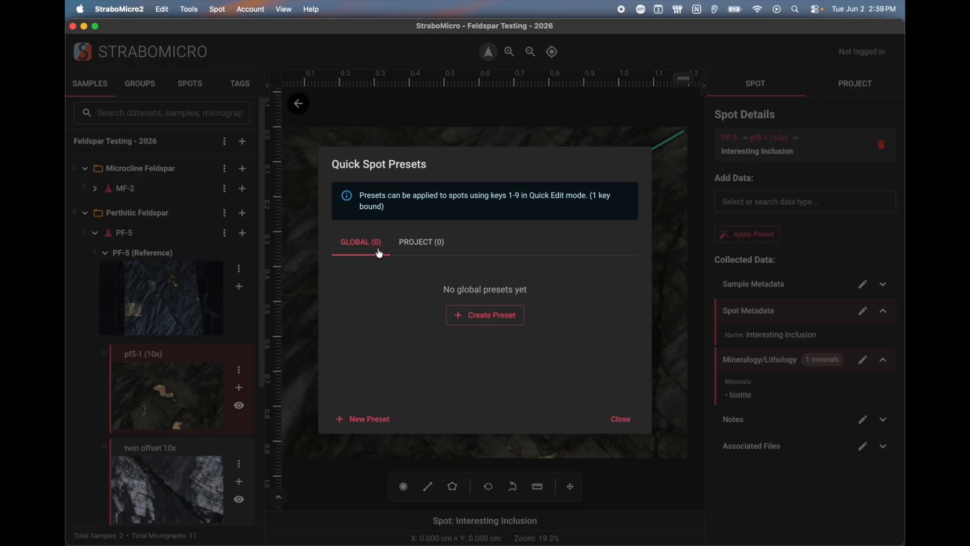
{"action": "left_click", "coordinate": [430, 245]}
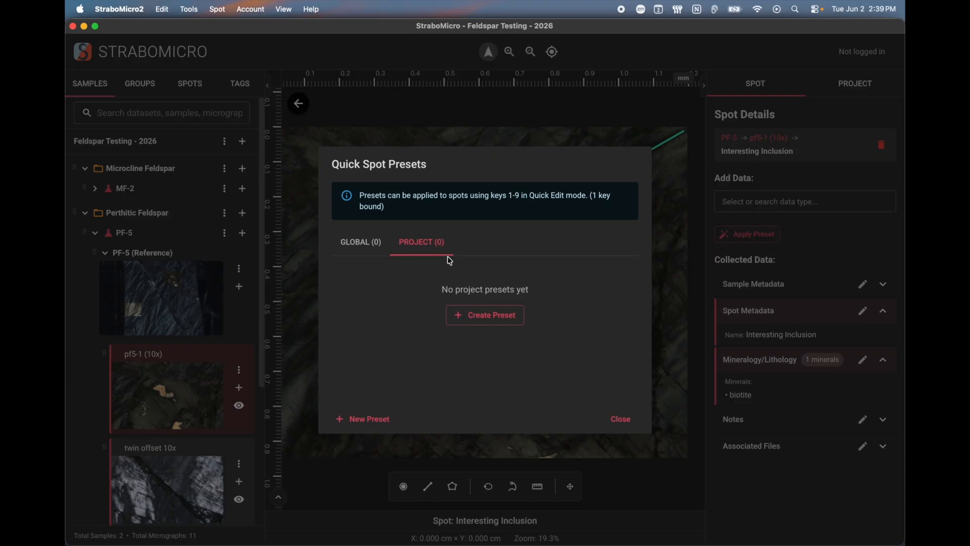
{"action": "left_click", "coordinate": [372, 243]}
{"action": "left_click", "coordinate": [427, 244]}
Start a project preset named 'Extinction Microstructure' with spot colour #0a6eb1 and 70% opacity
{"action": "left_click", "coordinate": [504, 323]}
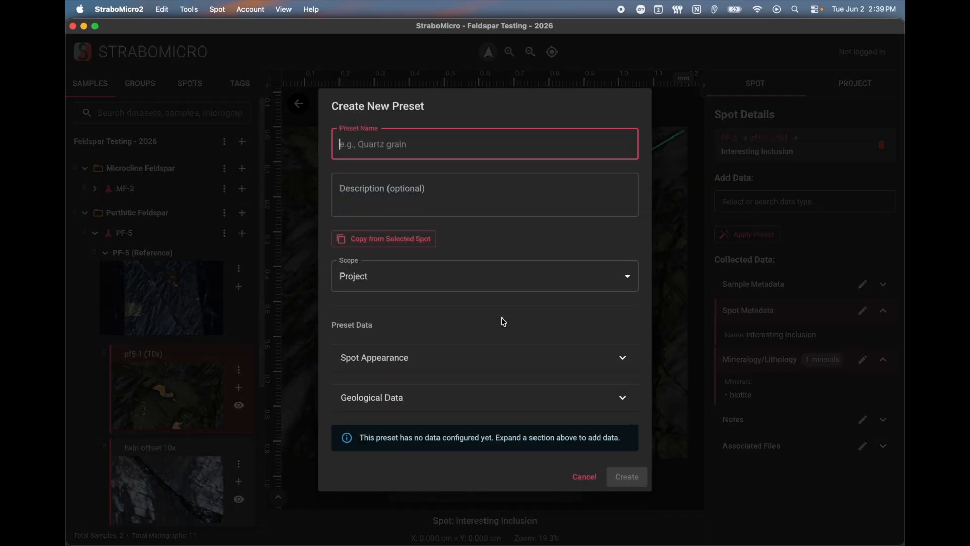
{"action": "type", "text": "Extinction Microstructure"}
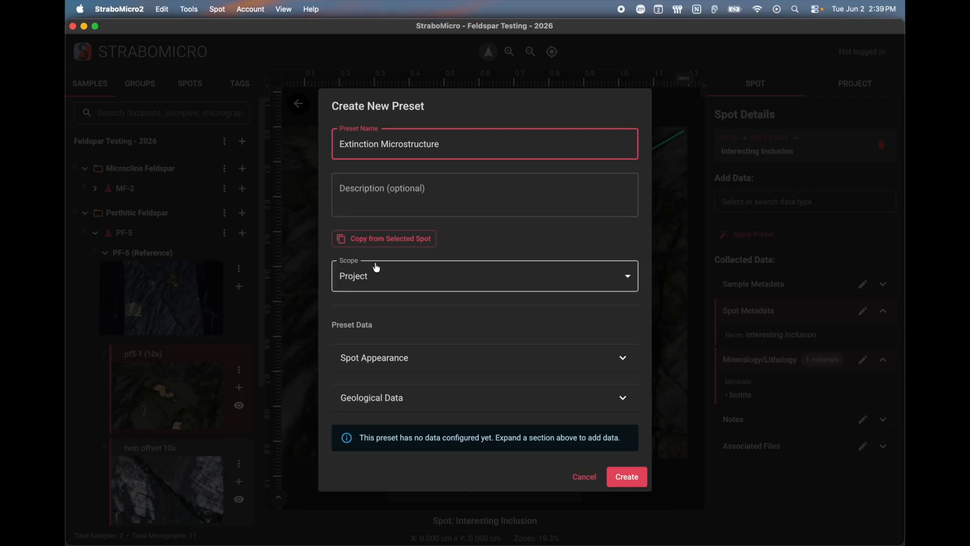
{"action": "left_click", "coordinate": [387, 363]}
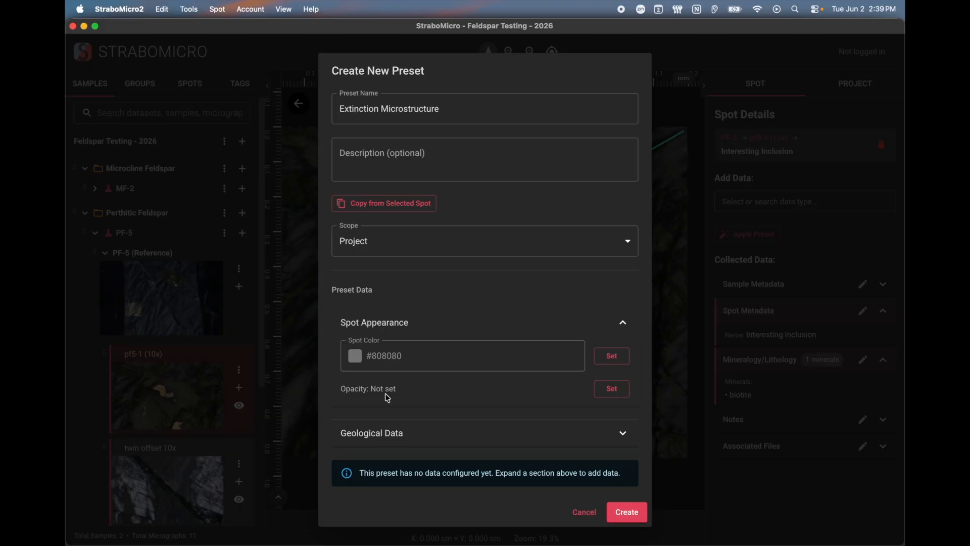
{"action": "left_click", "coordinate": [612, 356]}
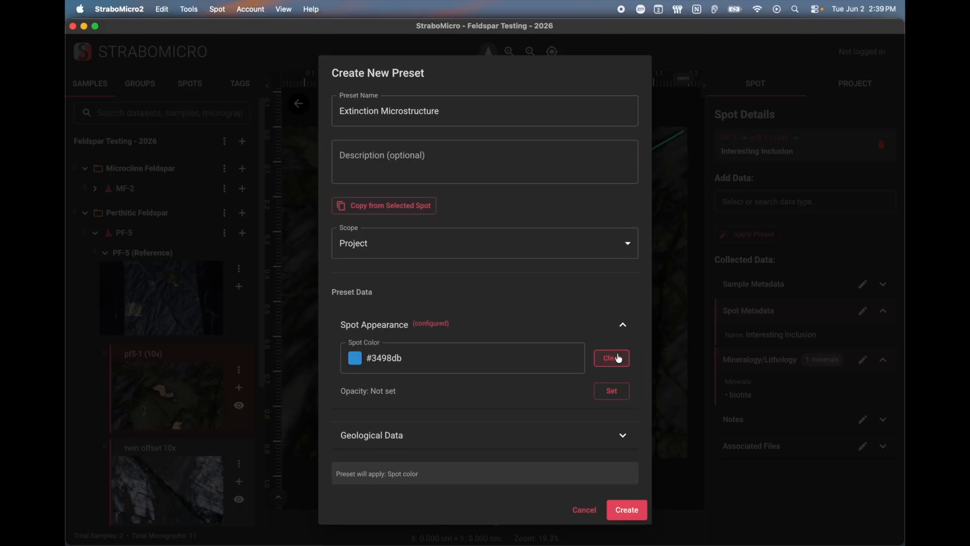
{"action": "left_click", "coordinate": [356, 364]}
{"action": "left_click", "coordinate": [493, 407]}
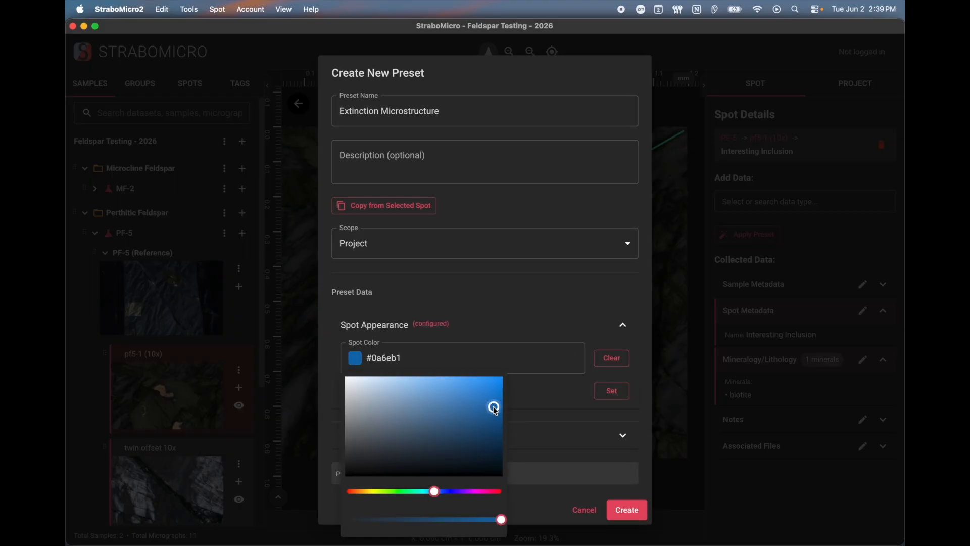
{"action": "left_click", "coordinate": [556, 331]}
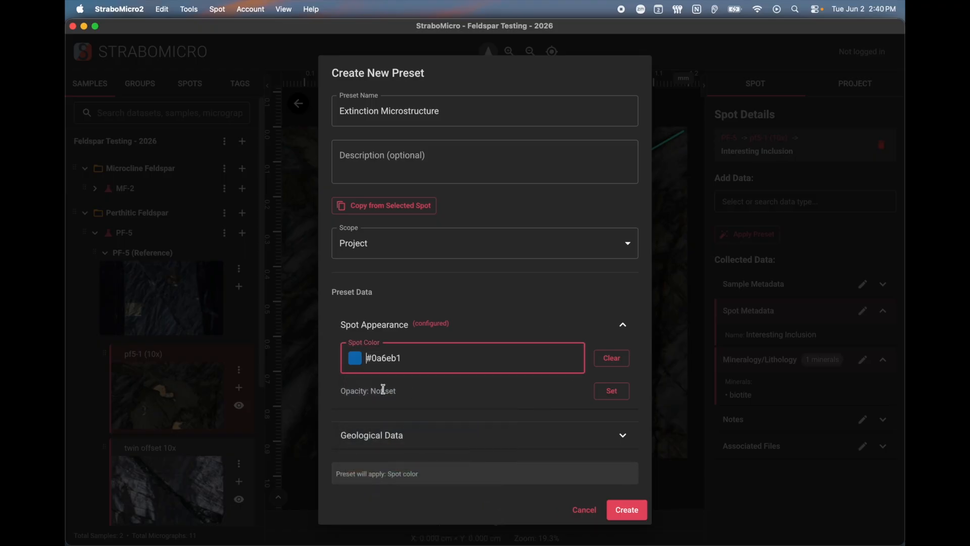
{"action": "left_click", "coordinate": [614, 392]}
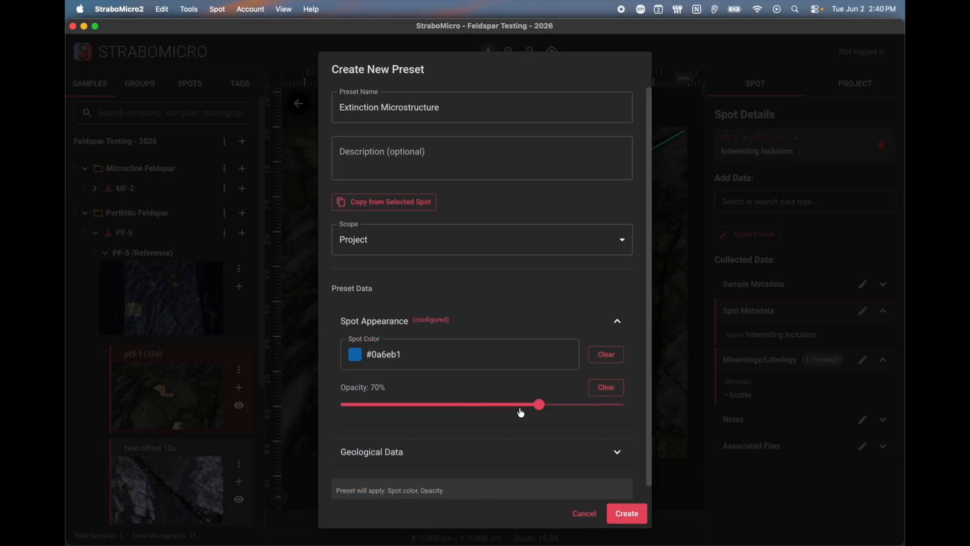
Add an Extinction Microstructures data type to the preset's Geological Data
{"action": "left_click", "coordinate": [433, 460]}
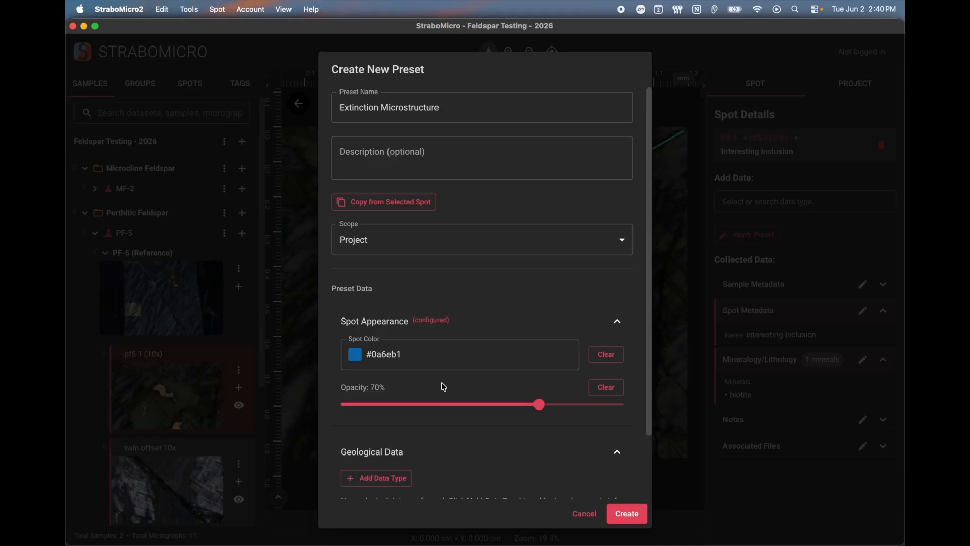
{"action": "scroll", "coordinate": [443, 387], "scroll_direction": "down", "scroll_amount": 2}
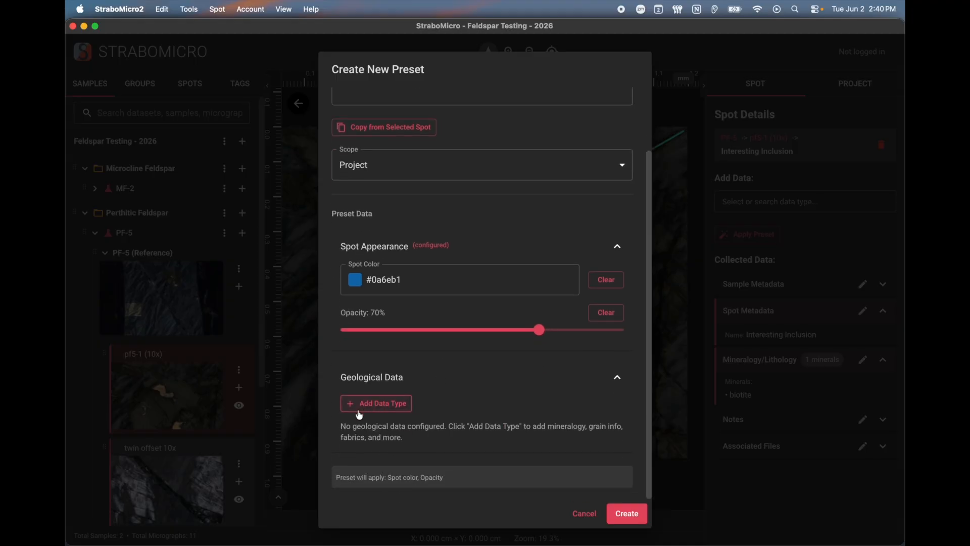
{"action": "left_click", "coordinate": [391, 414]}
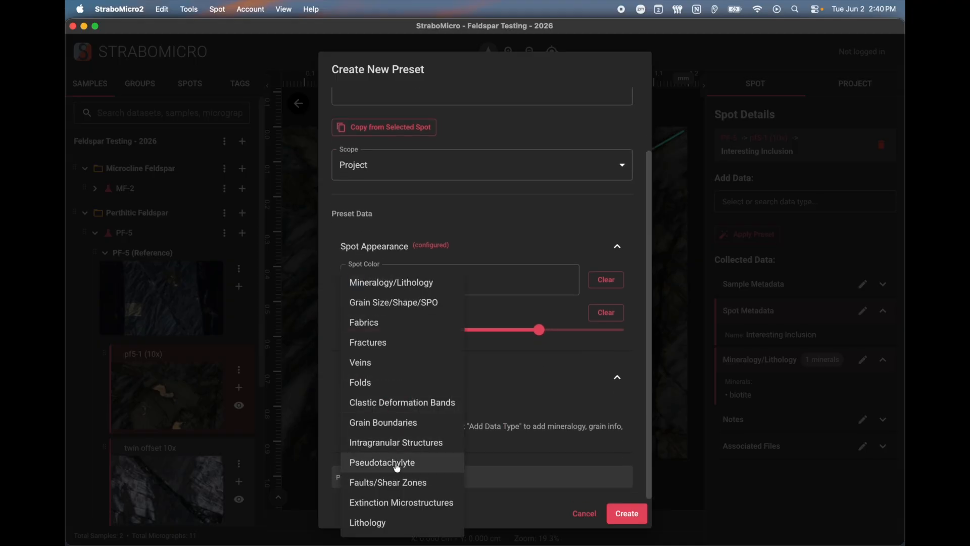
{"action": "left_click", "coordinate": [420, 506]}
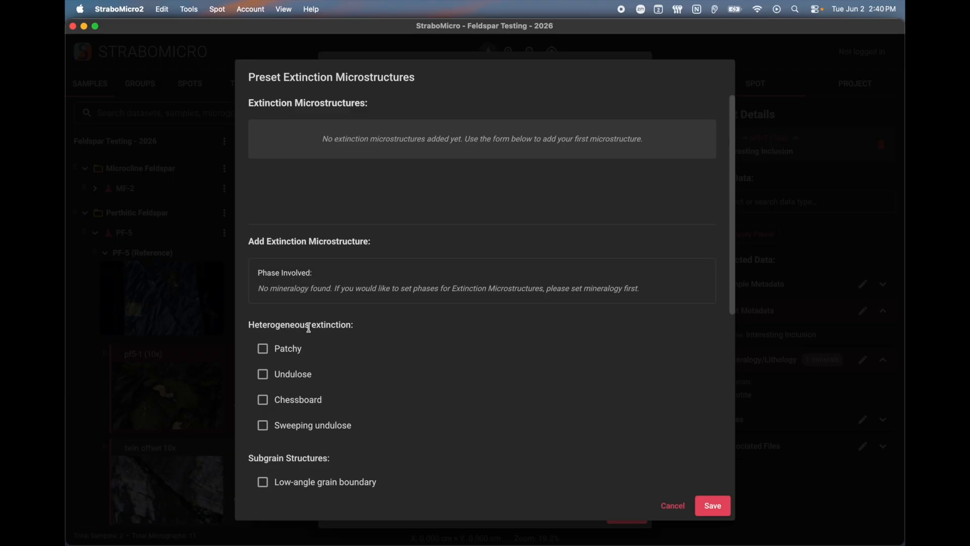
Add an entry with Undulose heterogeneous extinction and Tangle or pile-up dislocations, then save it
{"action": "scroll", "coordinate": [309, 327], "scroll_direction": "down", "scroll_amount": 5}
{"action": "scroll", "coordinate": [310, 331], "scroll_direction": "down", "scroll_amount": 2}
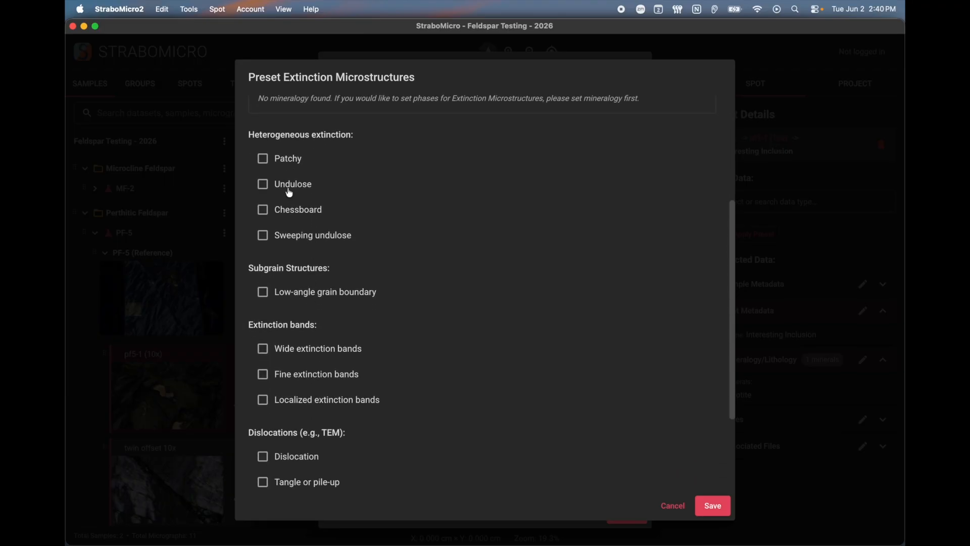
{"action": "left_click", "coordinate": [289, 190]}
{"action": "scroll", "coordinate": [289, 190], "scroll_direction": "down", "scroll_amount": 3}
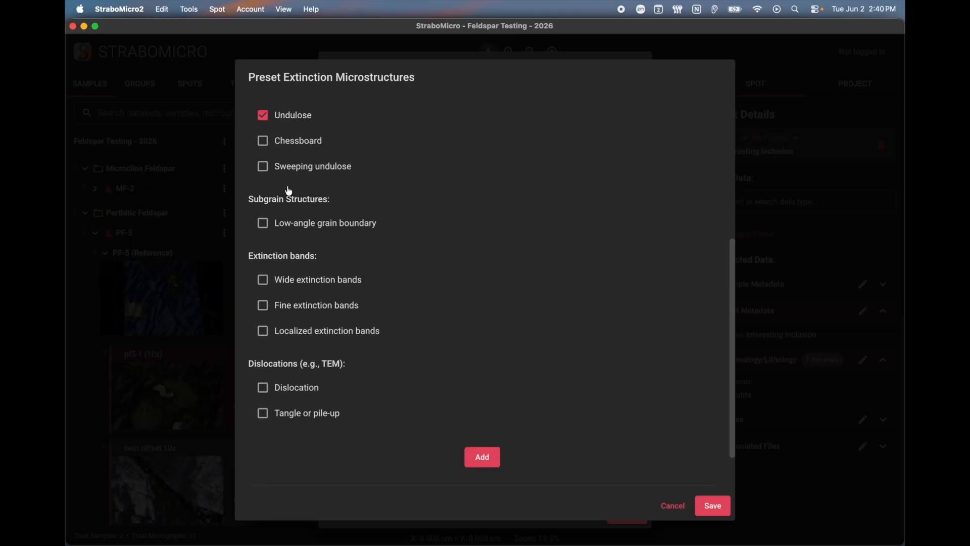
{"action": "scroll", "coordinate": [277, 300], "scroll_direction": "down", "scroll_amount": 3}
{"action": "left_click", "coordinate": [282, 333]}
{"action": "left_click", "coordinate": [288, 332]}
{"action": "left_click", "coordinate": [301, 353]}
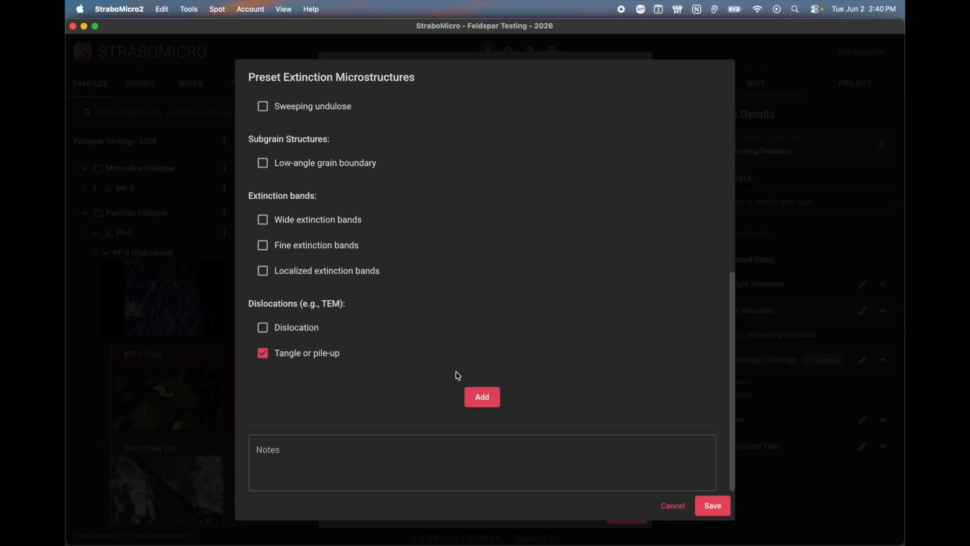
{"action": "left_click", "coordinate": [481, 396]}
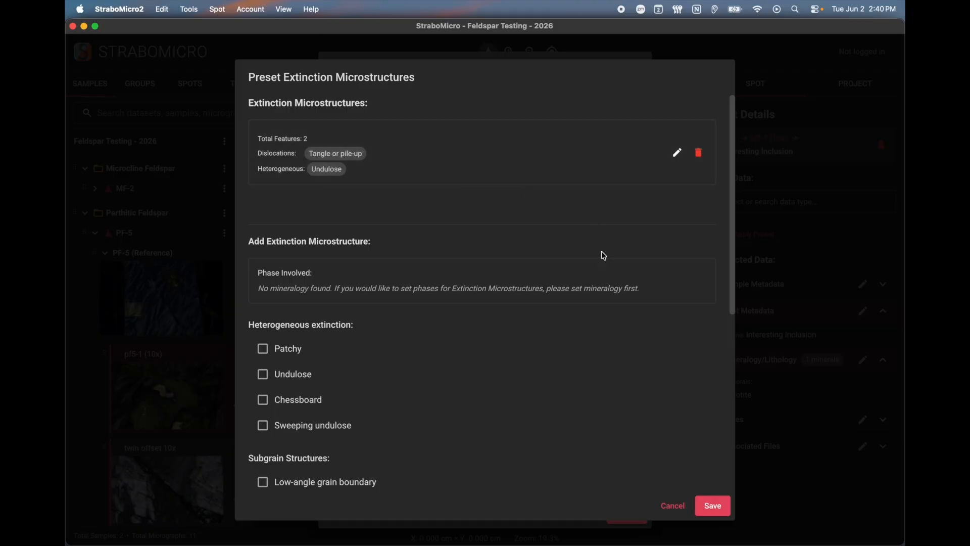
{"action": "left_click", "coordinate": [712, 506]}
Create the Extinction Microstructure preset with Project scope and close the presets window
{"action": "scroll", "coordinate": [475, 400], "scroll_direction": "down", "scroll_amount": 1}
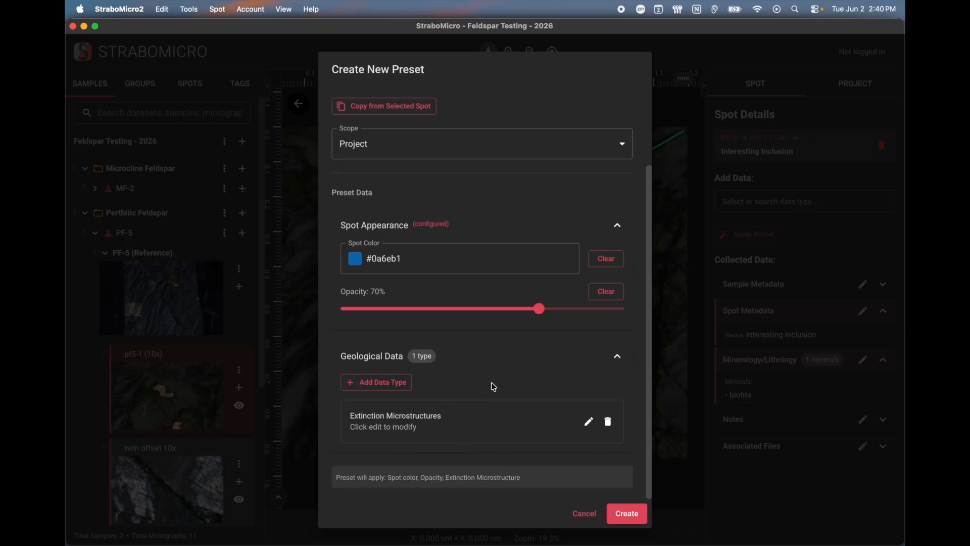
{"action": "scroll", "coordinate": [493, 387], "scroll_direction": "up", "scroll_amount": 5}
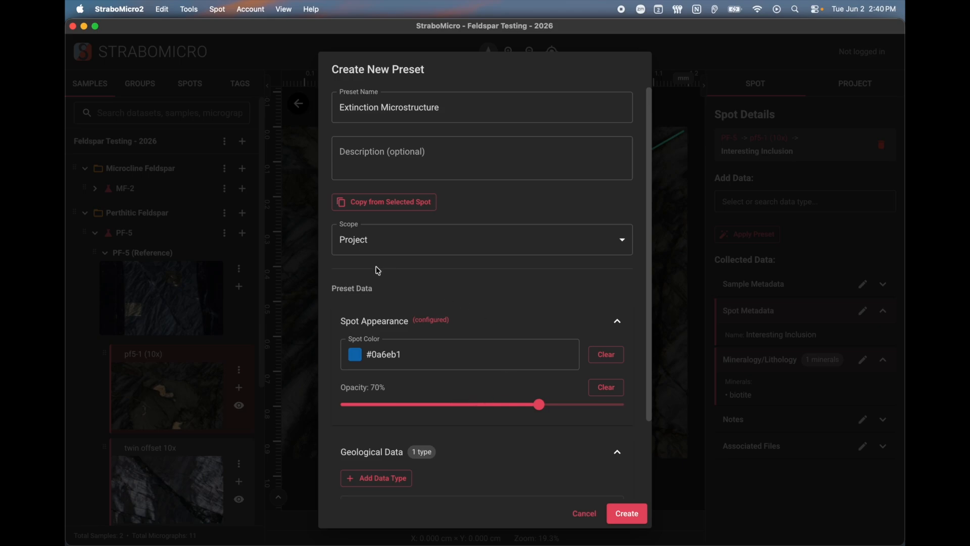
{"action": "left_click", "coordinate": [380, 245]}
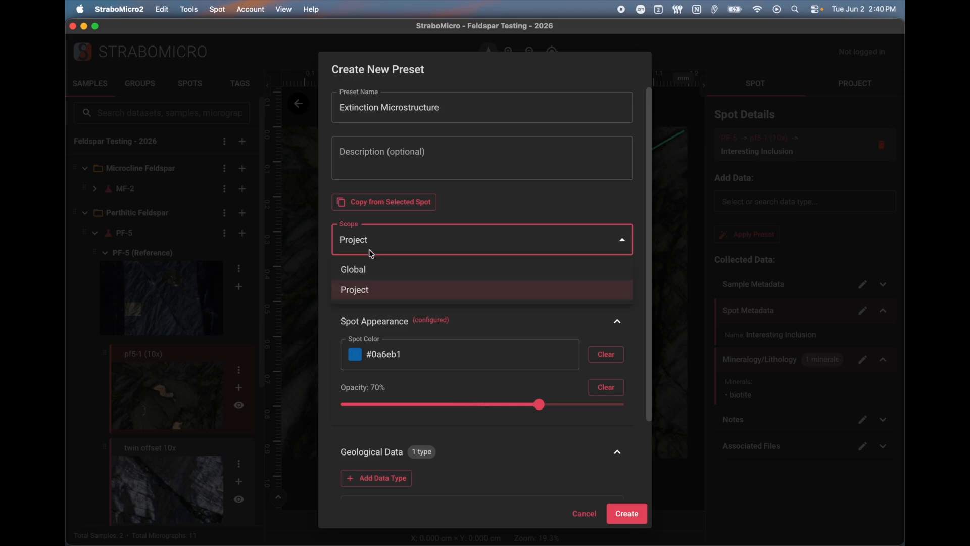
{"action": "left_click", "coordinate": [377, 290]}
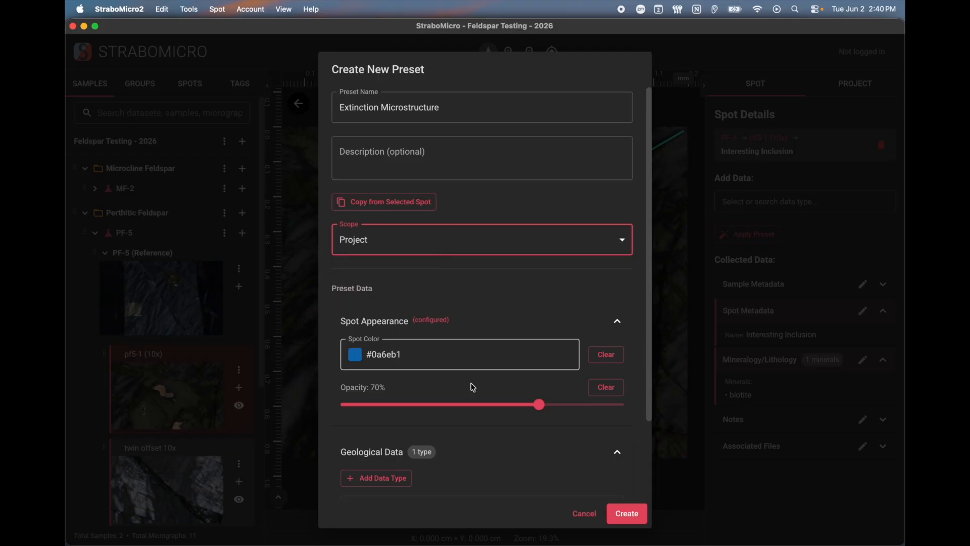
{"action": "left_click", "coordinate": [627, 513]}
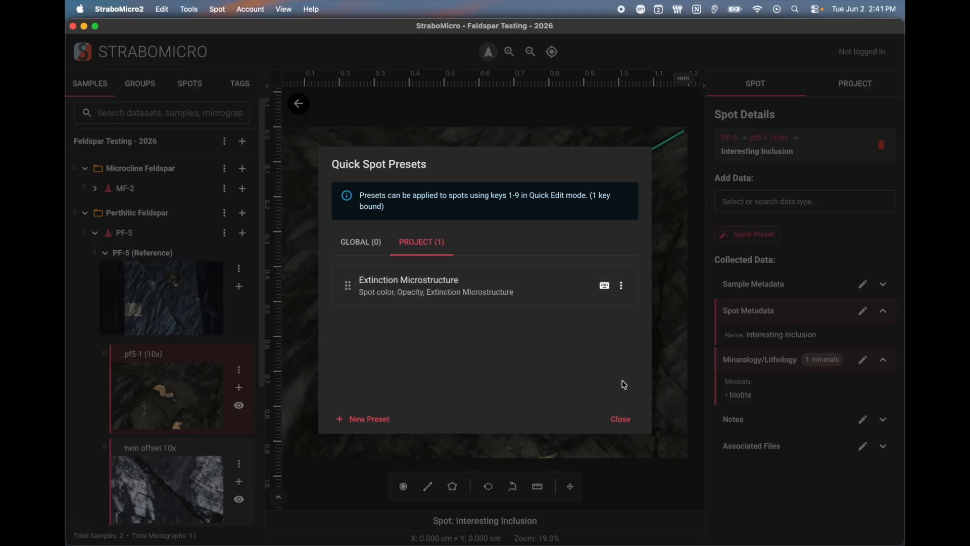
{"action": "left_click", "coordinate": [620, 419]}
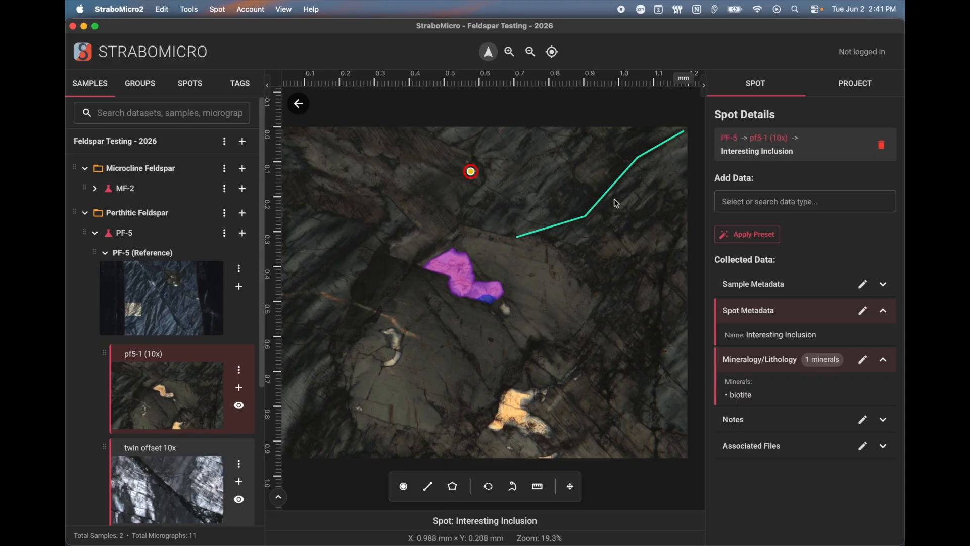
Outline the large grain below the pink inclusion with an eight-corner polygon
{"action": "left_click", "coordinate": [437, 200]}
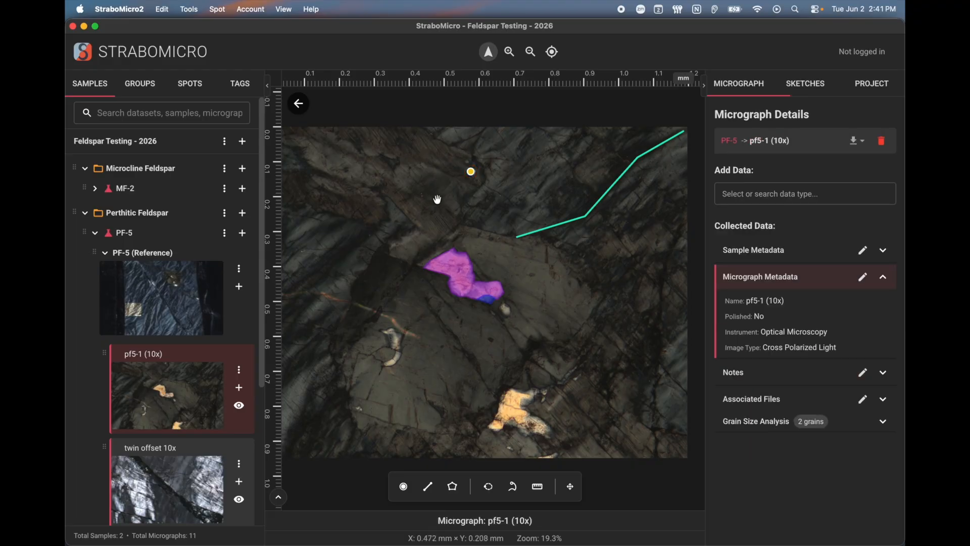
{"action": "left_click", "coordinate": [597, 204]}
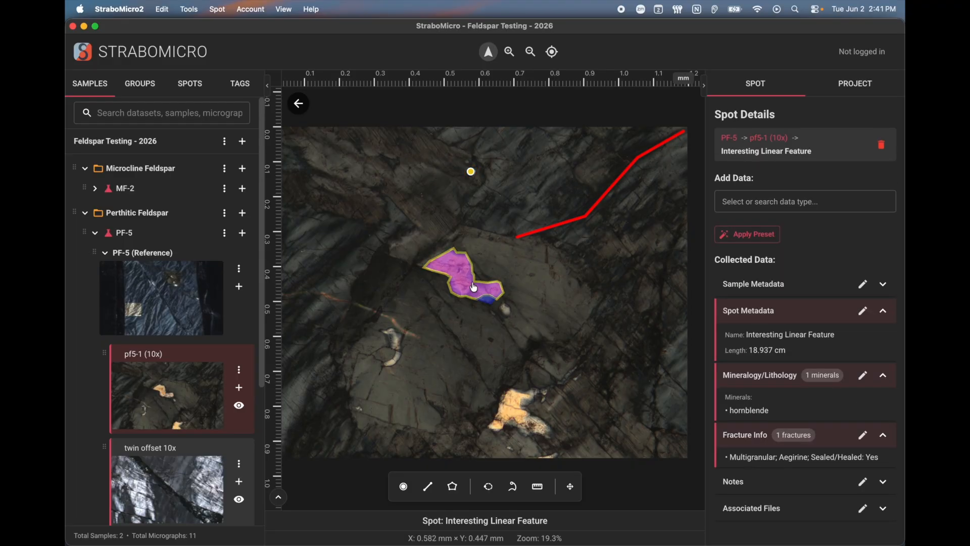
{"action": "key", "text": "g"}
{"action": "left_click", "coordinate": [413, 267]}
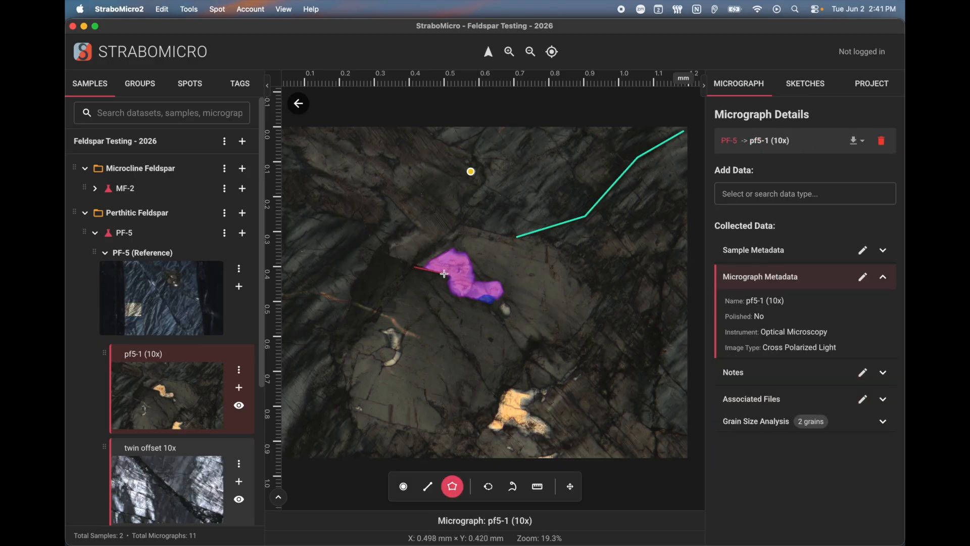
{"action": "left_click", "coordinate": [449, 276]}
{"action": "left_click", "coordinate": [454, 298]}
{"action": "left_click", "coordinate": [490, 305]}
{"action": "left_click", "coordinate": [525, 356]}
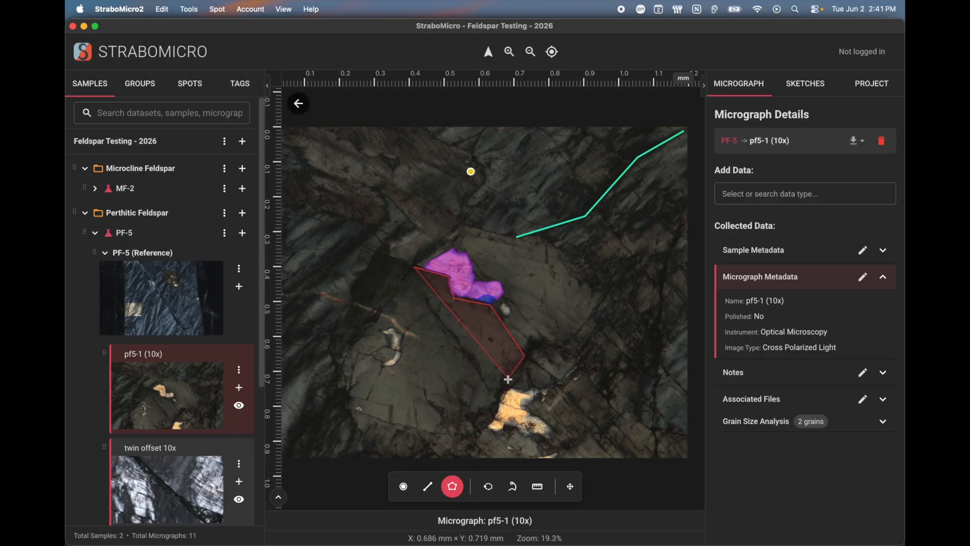
{"action": "left_click", "coordinate": [459, 439]}
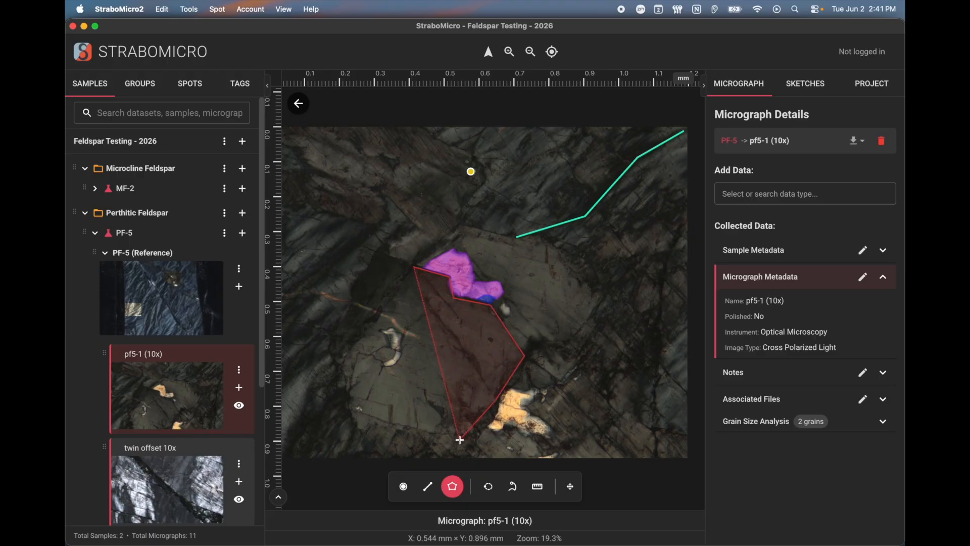
{"action": "left_click", "coordinate": [356, 430]}
{"action": "left_click", "coordinate": [342, 362]}
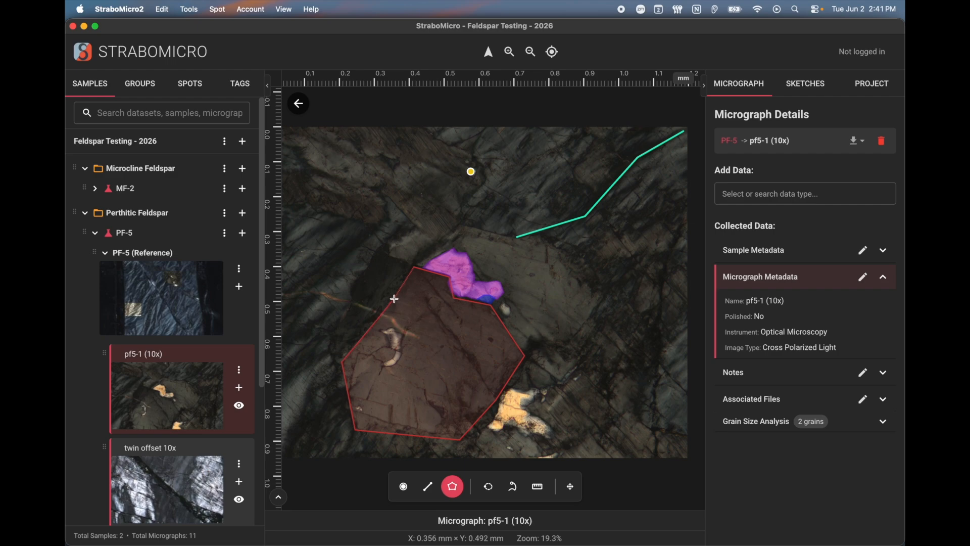
Finish the polygon, name it 'Large Grain' and create the spot
{"action": "double_click", "coordinate": [395, 299]}
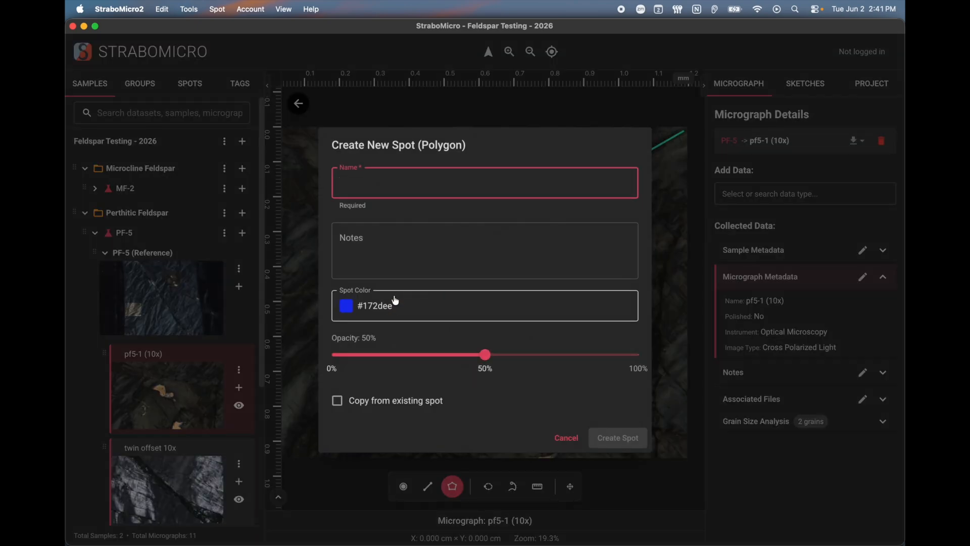
{"action": "type", "text": "Large"}
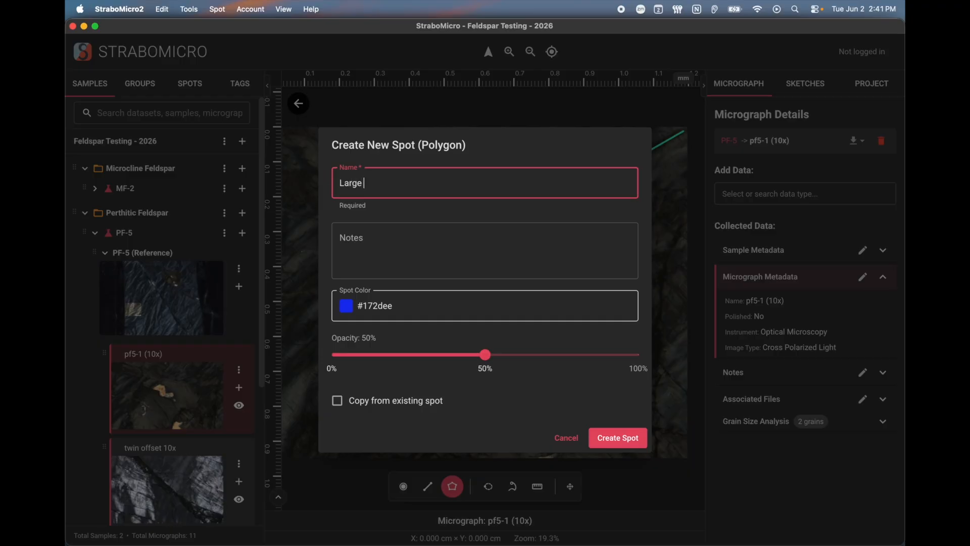
{"action": "left_click", "coordinate": [622, 438]}
{"action": "left_click", "coordinate": [755, 227]}
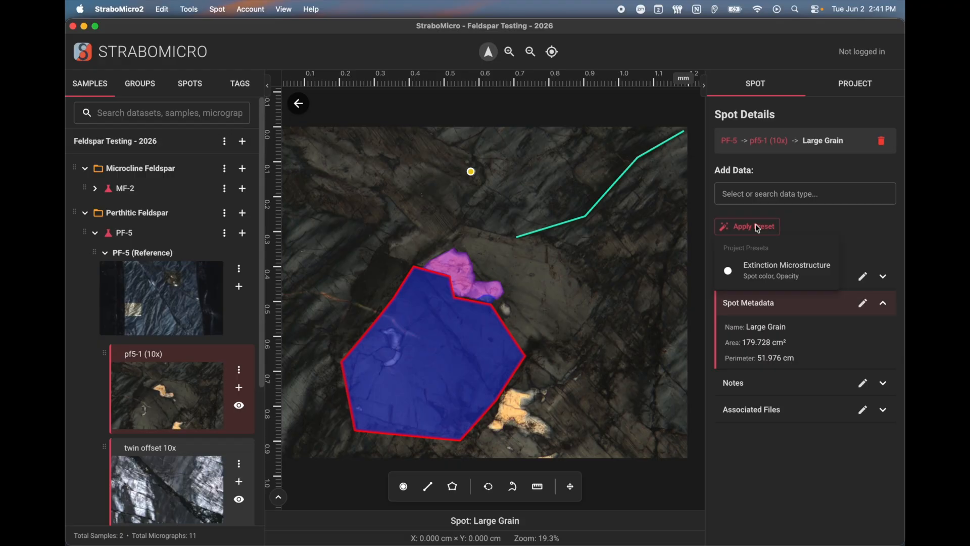
Apply the Extinction Microstructure preset to Large Grain and verify its extinction microstructure details
{"action": "left_click", "coordinate": [778, 279]}
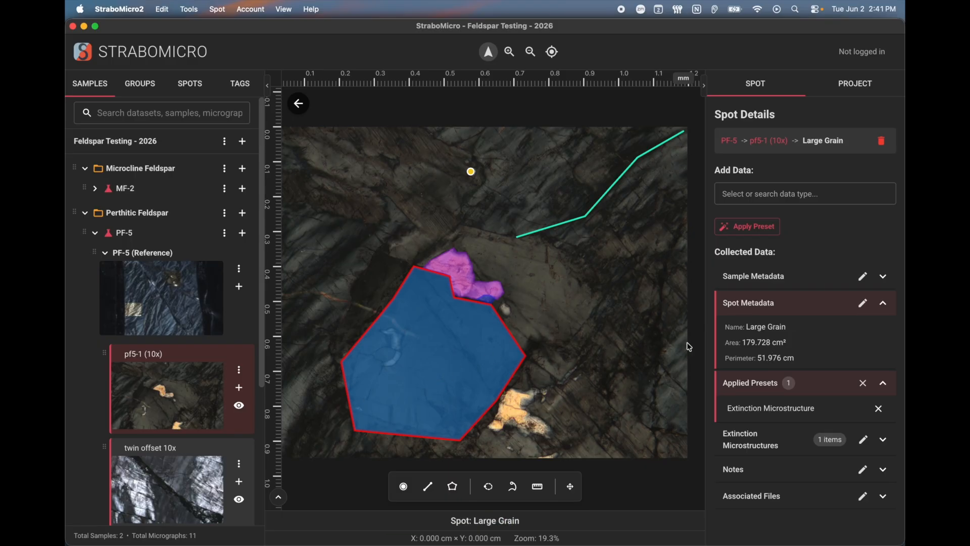
{"action": "left_click", "coordinate": [550, 329]}
{"action": "left_click", "coordinate": [461, 347]}
{"action": "left_click", "coordinate": [804, 439]}
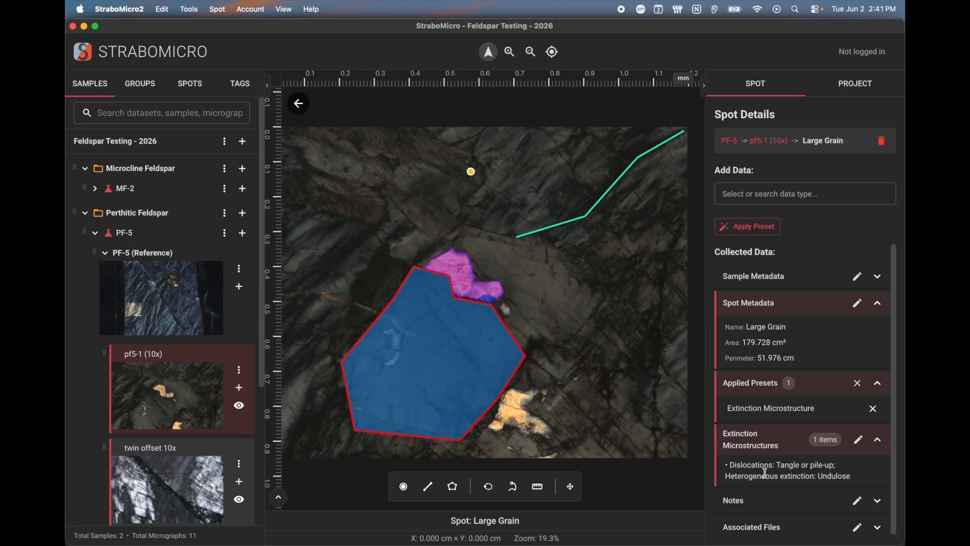
{"action": "left_click", "coordinate": [751, 191]}
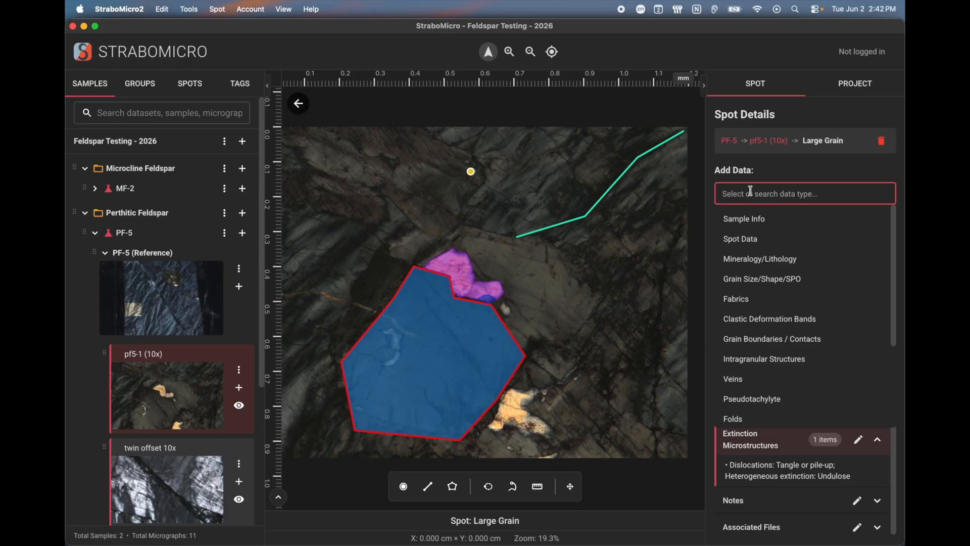
{"action": "left_click", "coordinate": [668, 270]}
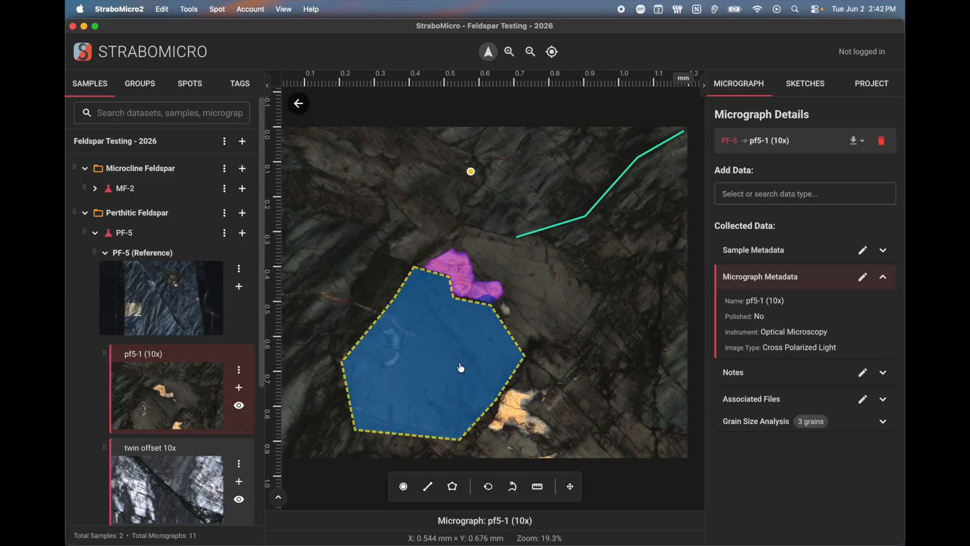